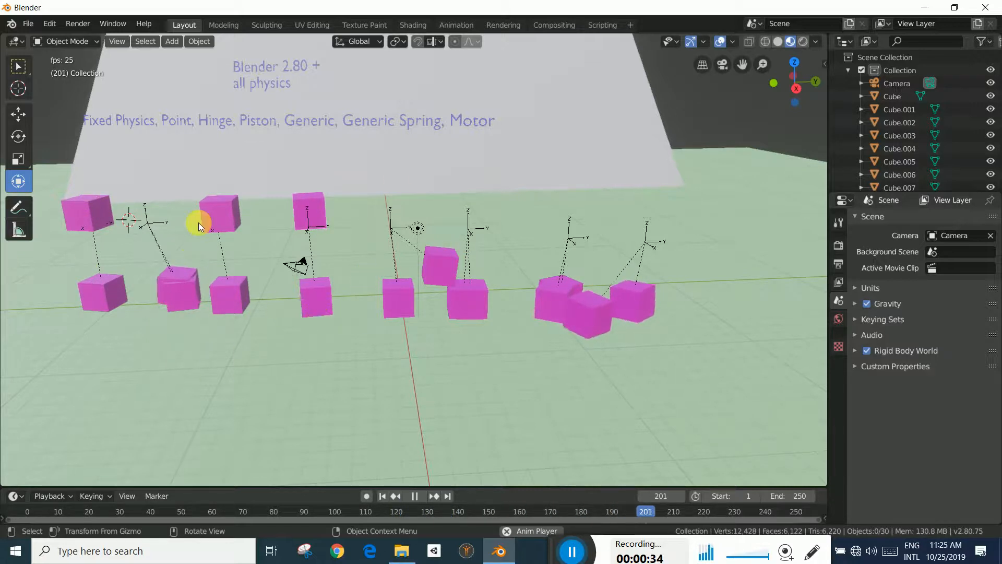
# Start a new General file, discarding the unsaved changes in the current scene
pyautogui.click(29, 25)
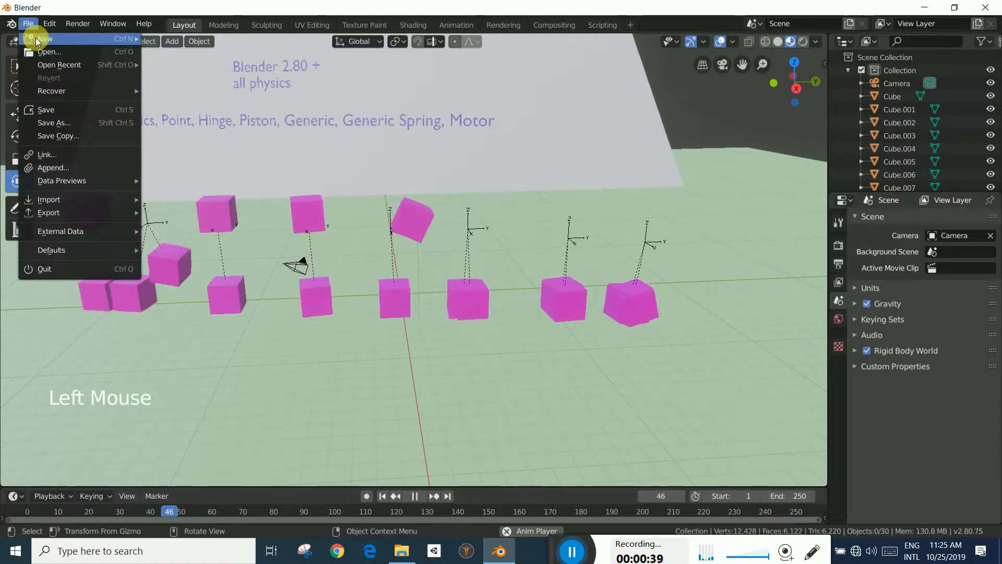
pyautogui.moveTo(109, 38)
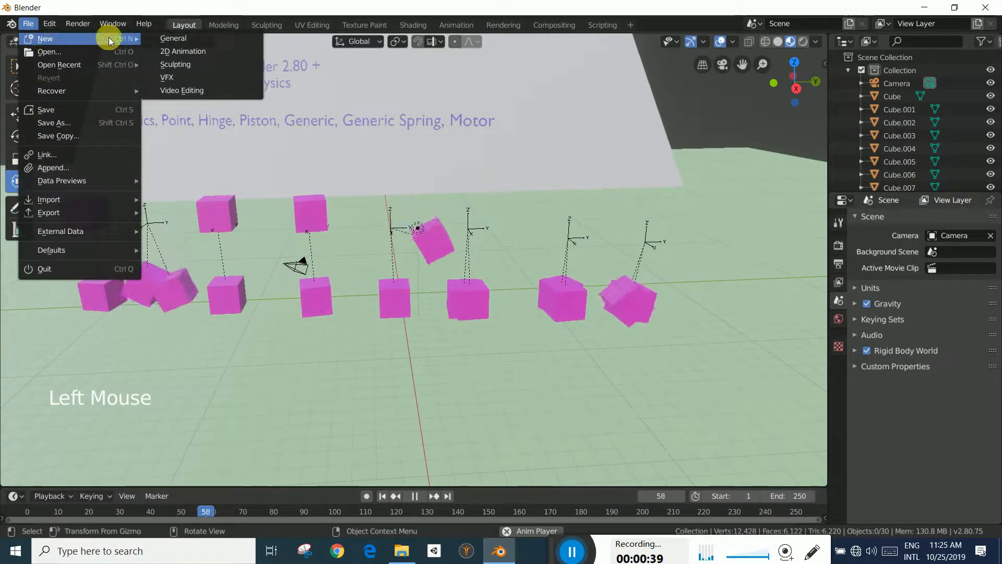
pyautogui.click(186, 38)
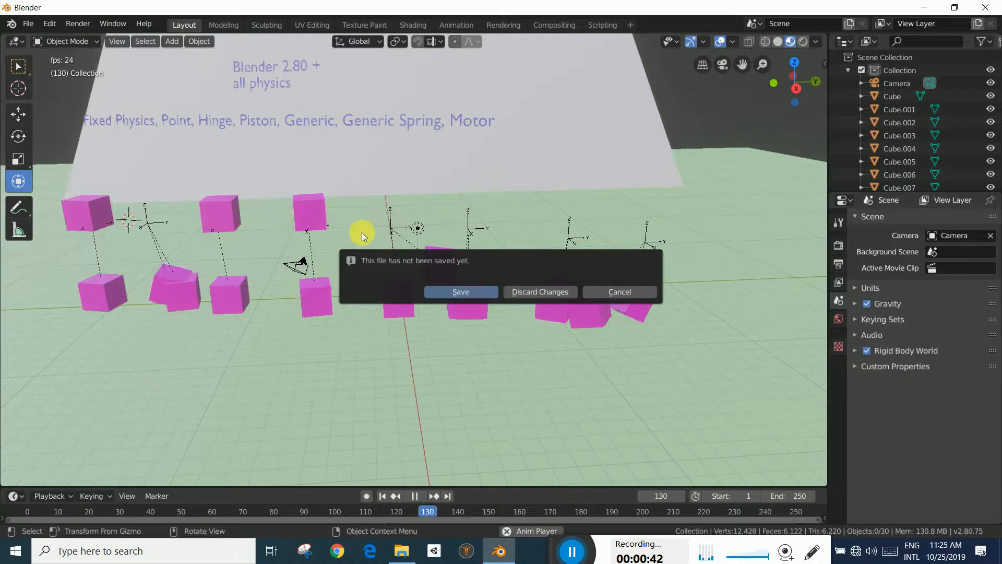
pyautogui.click(525, 288)
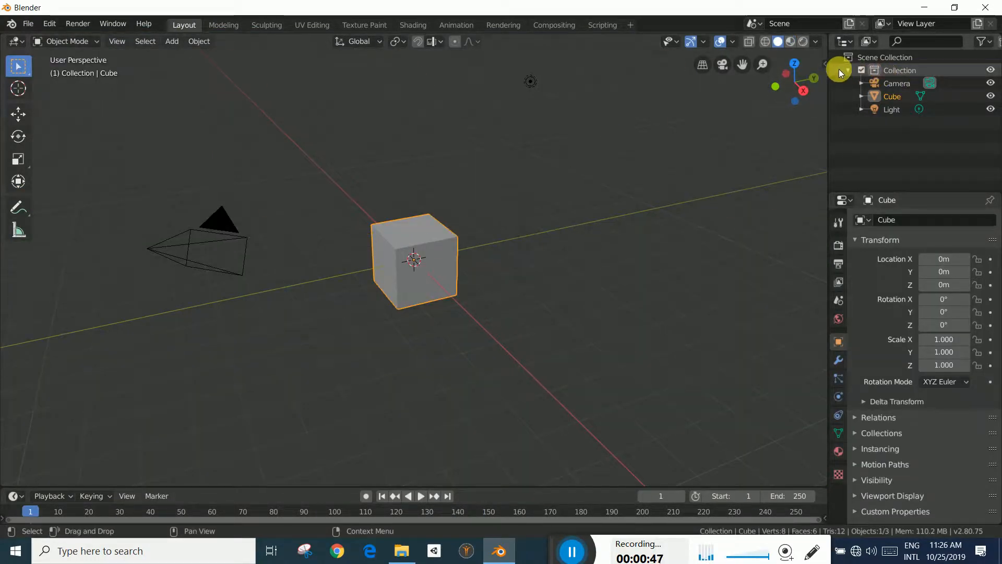
# Enable the Screencast Keys display in the viewport sidebar and hide the sidebar again
pyautogui.click(824, 66)
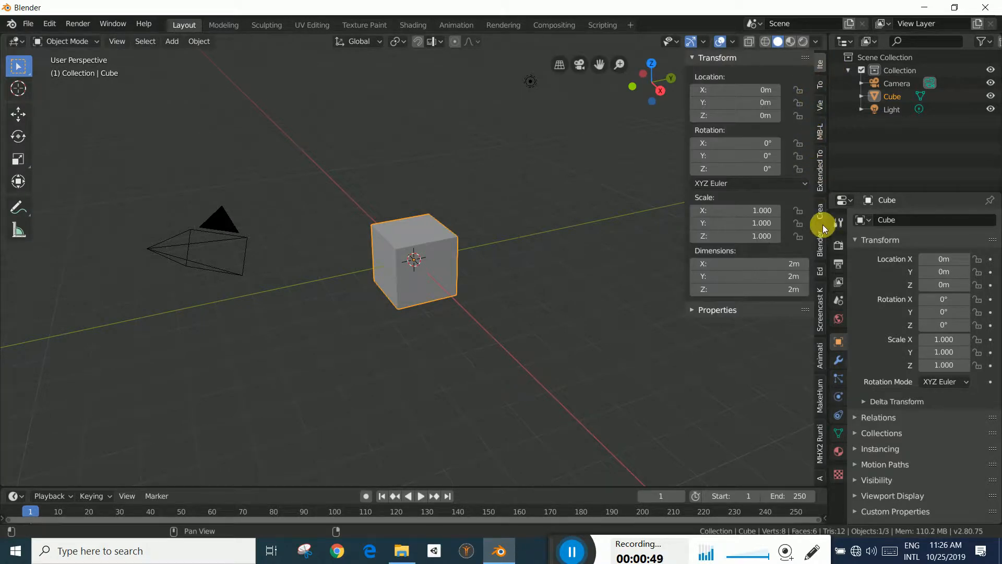
pyautogui.click(821, 310)
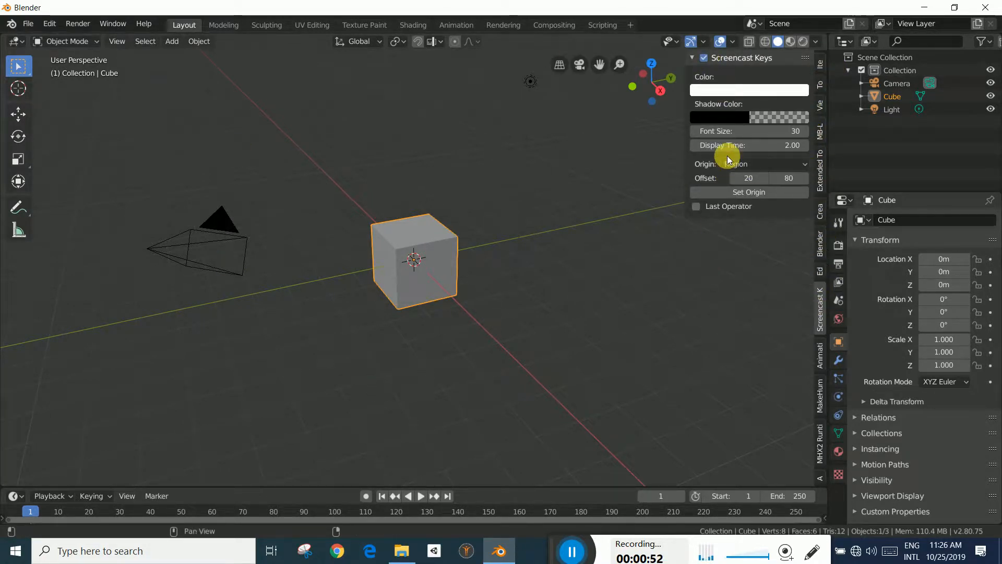
pyautogui.press('n')
# Add a mesh plane at the origin and scale it by 50 as the ground
pyautogui.click(172, 42)
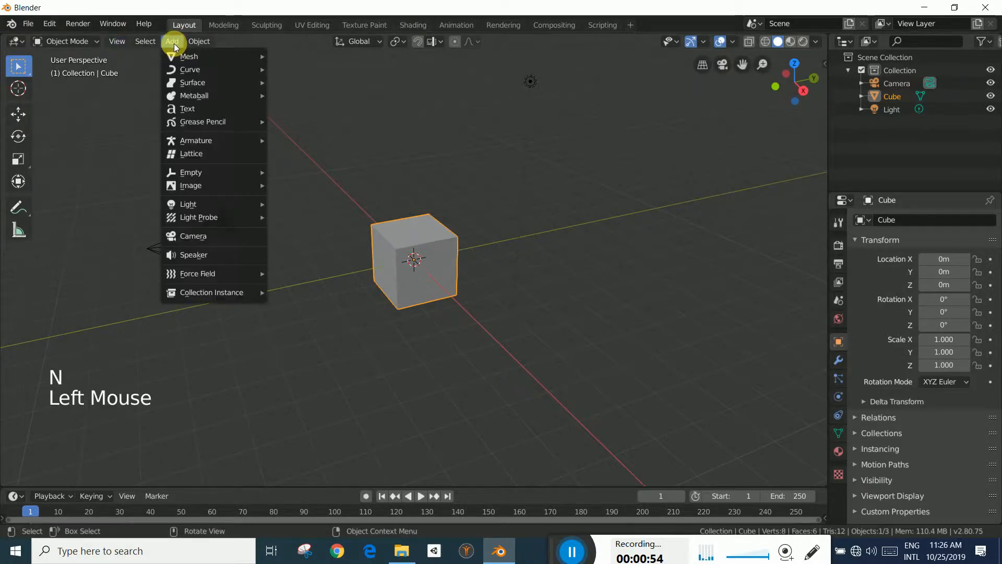
pyautogui.moveTo(201, 56)
pyautogui.click(322, 56)
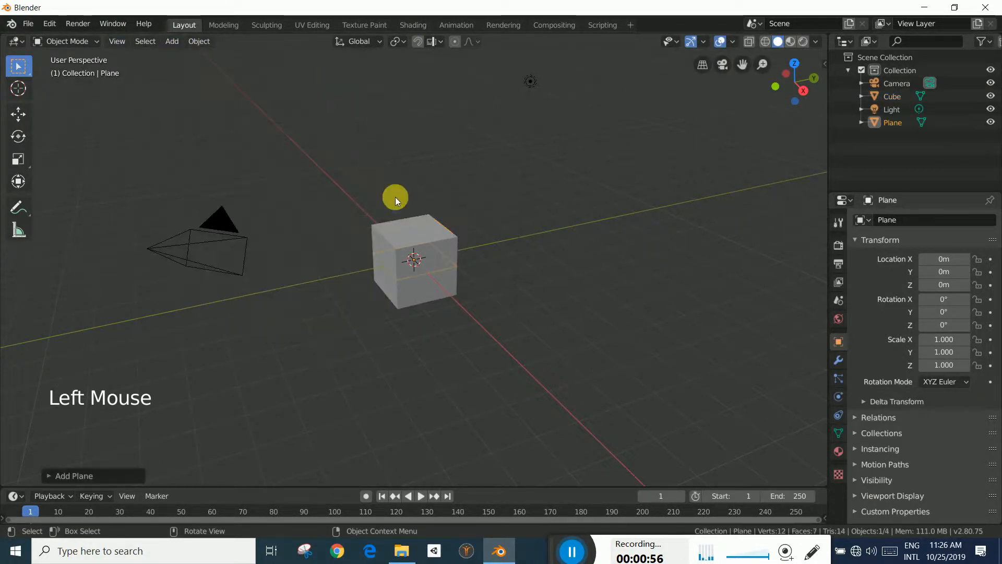
pyautogui.press('s')
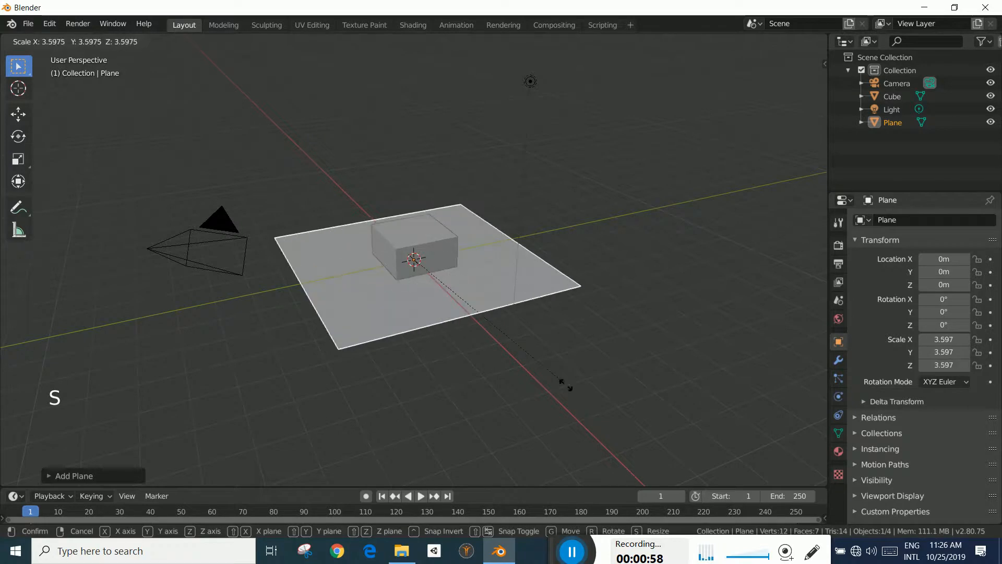
pyautogui.write('50')
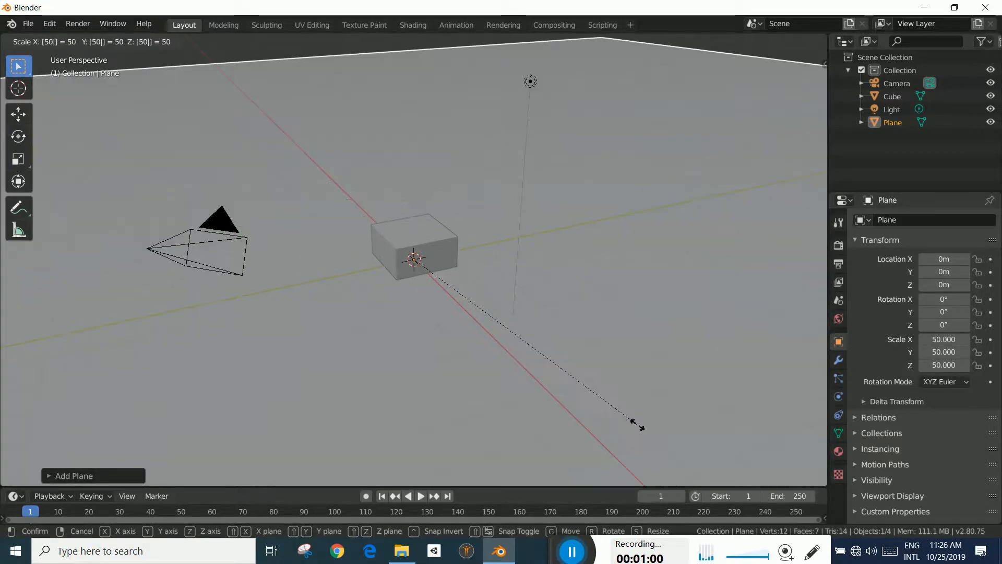
pyautogui.click(638, 424)
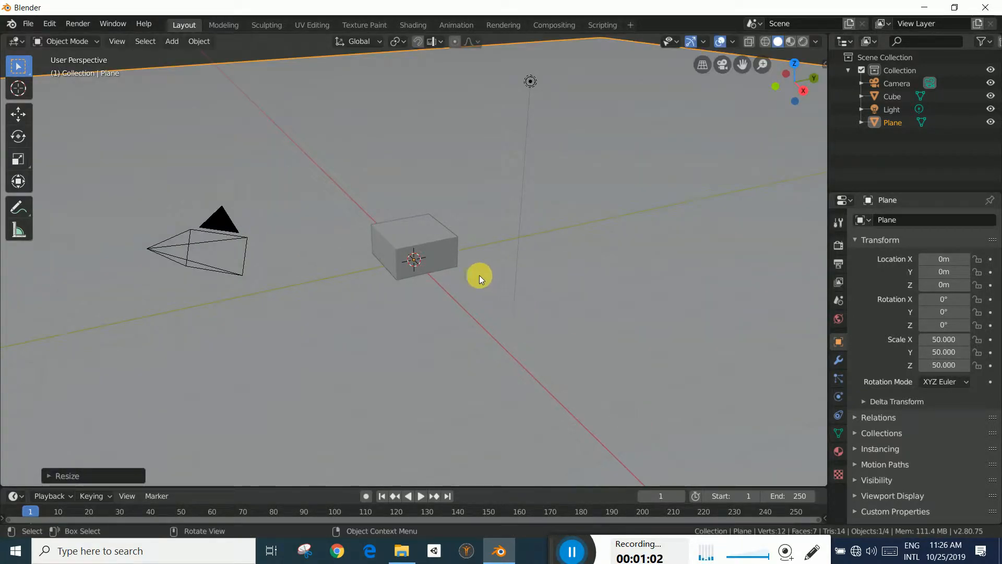
# Select the default cube and switch the viewport to LookDev (material preview) shading
pyautogui.click(445, 242)
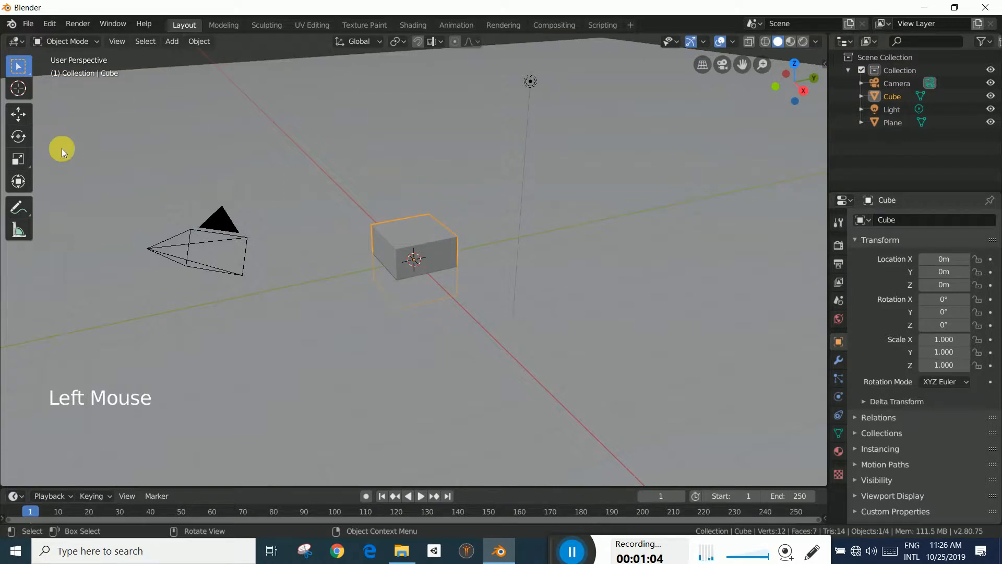
pyautogui.click(791, 44)
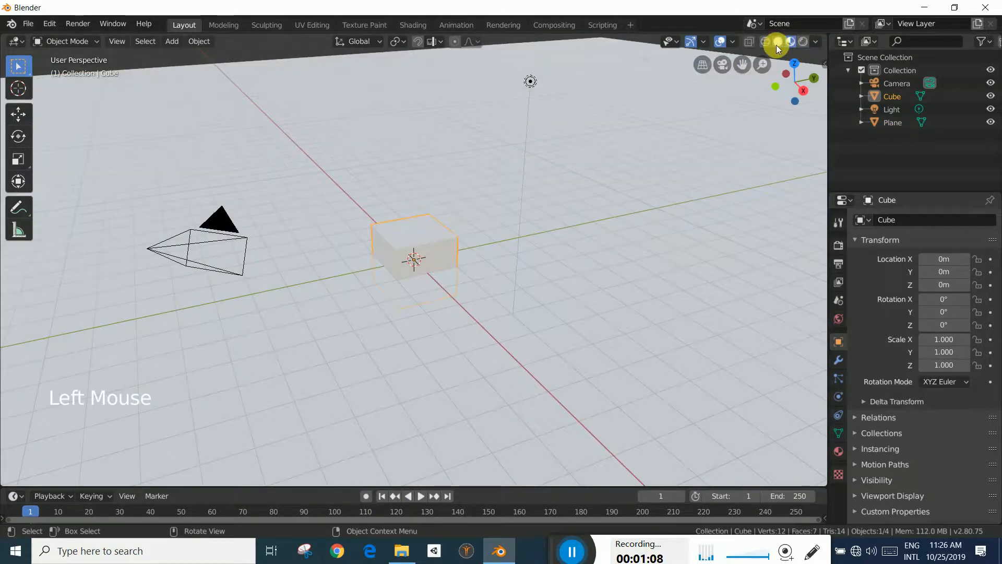
pyautogui.click(429, 246)
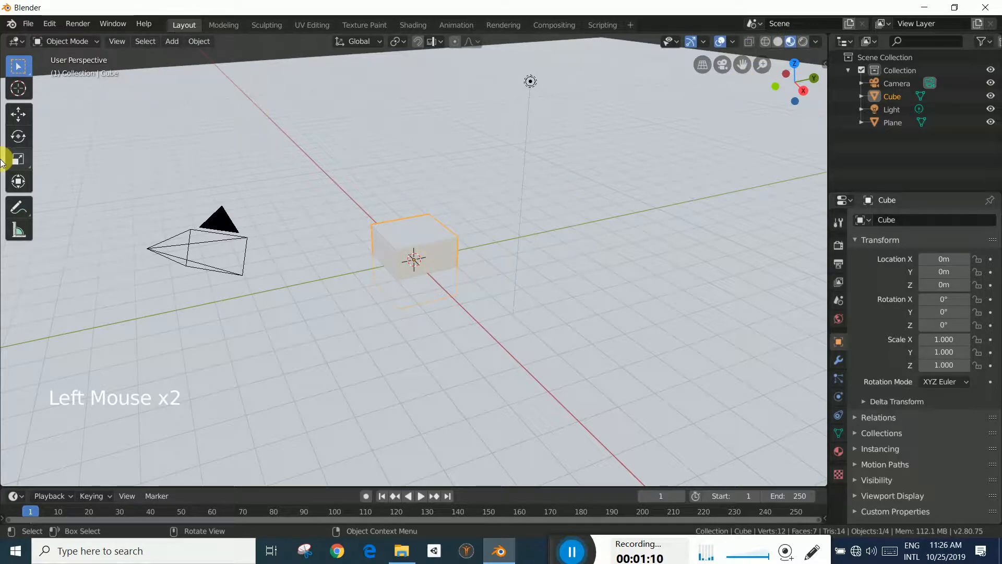
# Move the cube with the Transform tool to about Z 1.79 m and Y -1.55 m, above the plane
pyautogui.click(19, 181)
pyautogui.moveTo(416, 206); pyautogui.dragTo(416, 133)
pyautogui.moveTo(601, 230); pyautogui.dragTo(572, 228, button='middle')
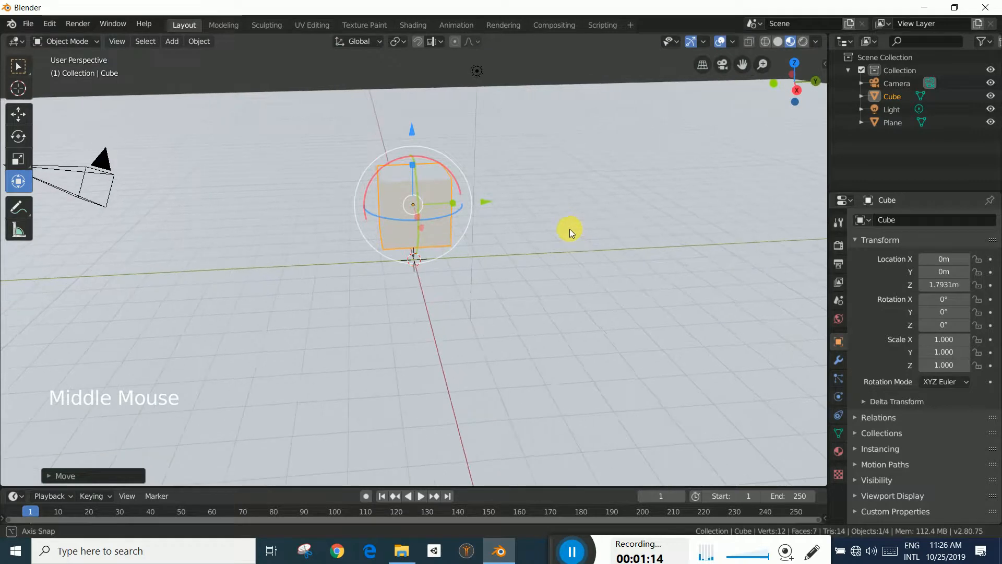
pyautogui.moveTo(496, 202); pyautogui.dragTo(435, 230)
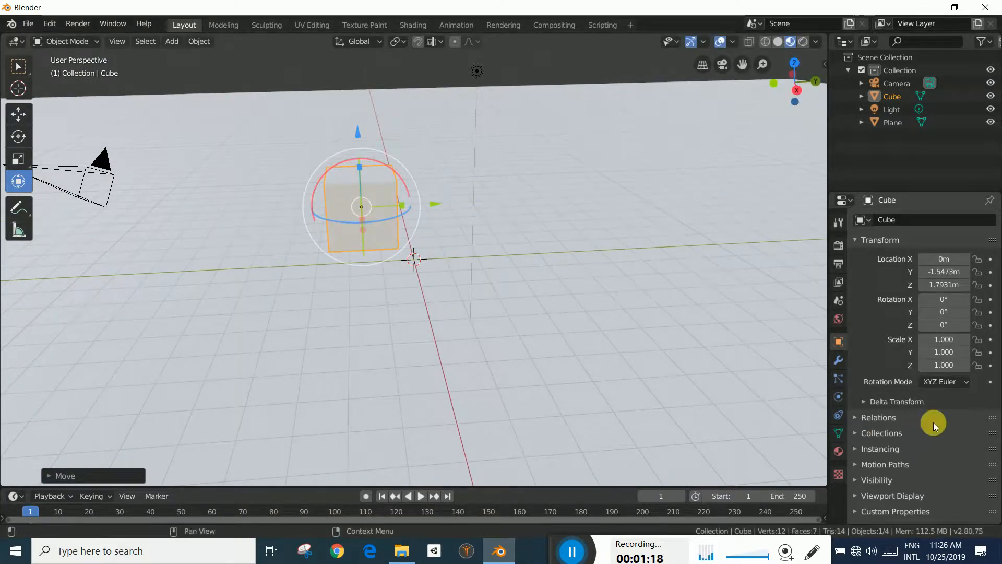
# Set the base color of the cube's material to a bright magenta
pyautogui.click(838, 450)
pyautogui.click(955, 405)
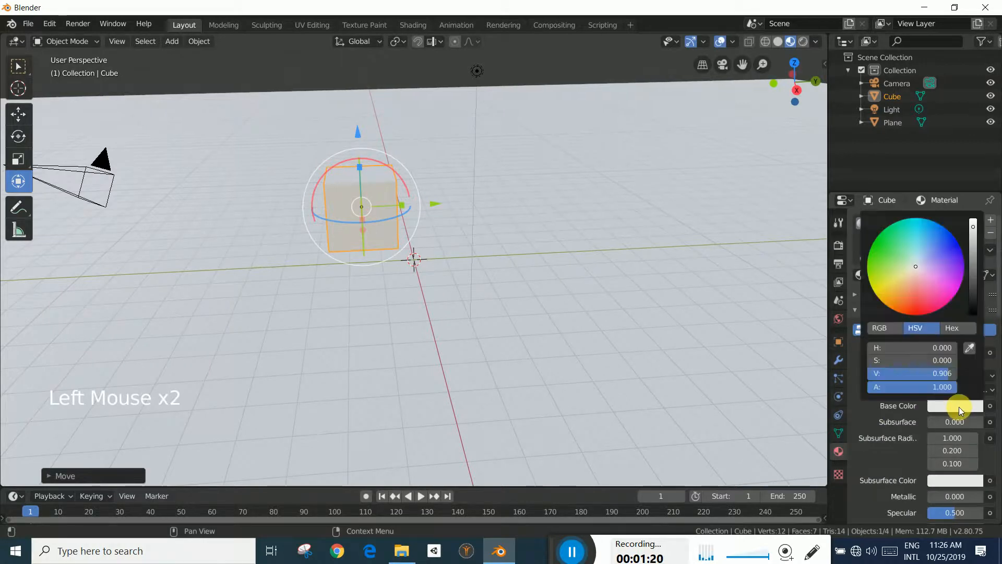
pyautogui.click(921, 266)
pyautogui.moveTo(922, 267); pyautogui.dragTo(961, 279)
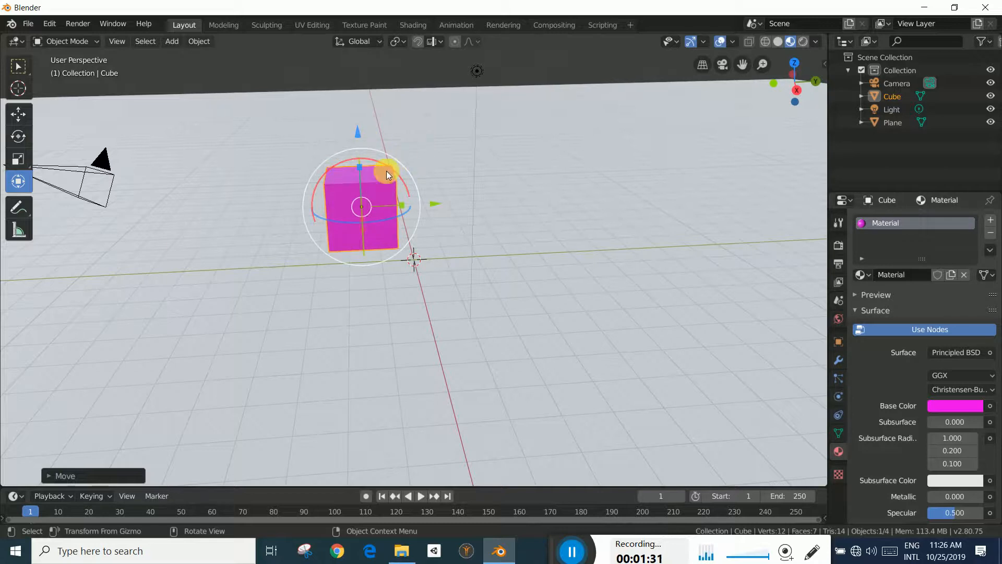
# Duplicate the magenta cube in place and move the copy straight up, clear of the original
pyautogui.hotkey('shift', 'd')
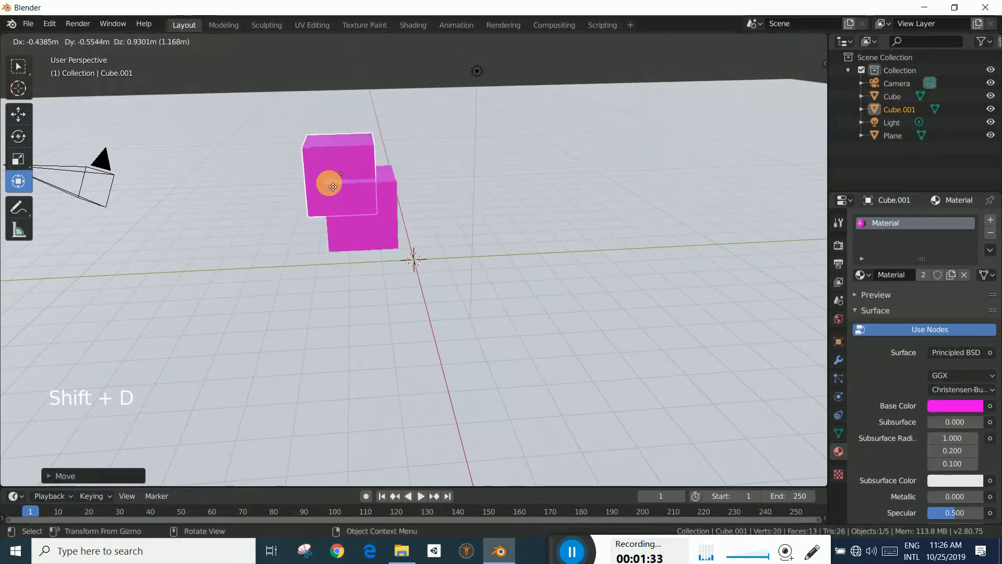
pyautogui.rightClick(367, 142)
pyautogui.moveTo(358, 132); pyautogui.dragTo(398, 407)
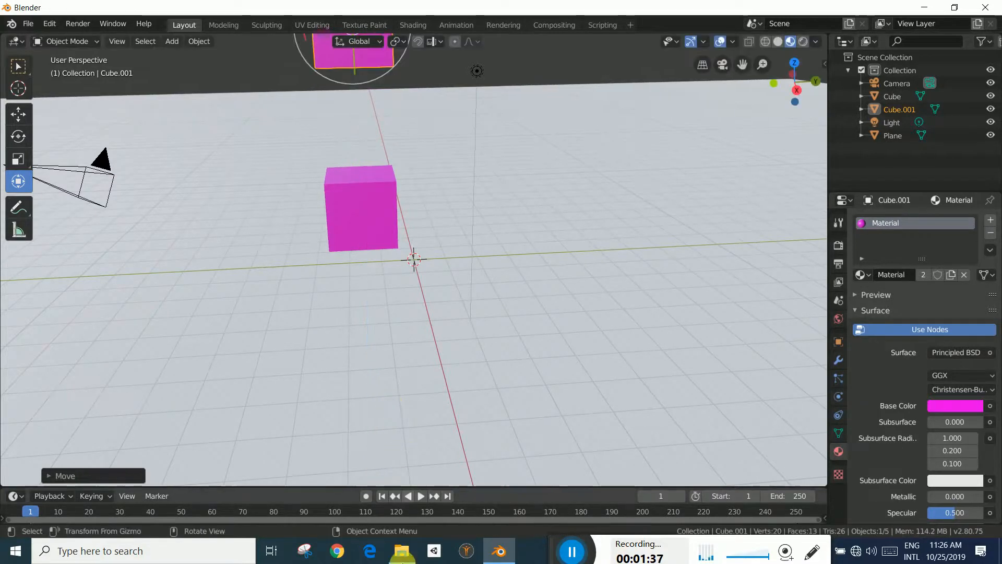
# Raise the lower cube slightly along the Z axis, keeping it below the duplicate
pyautogui.scroll(-2, 389, 257)
pyautogui.scroll(4, 391, 256)
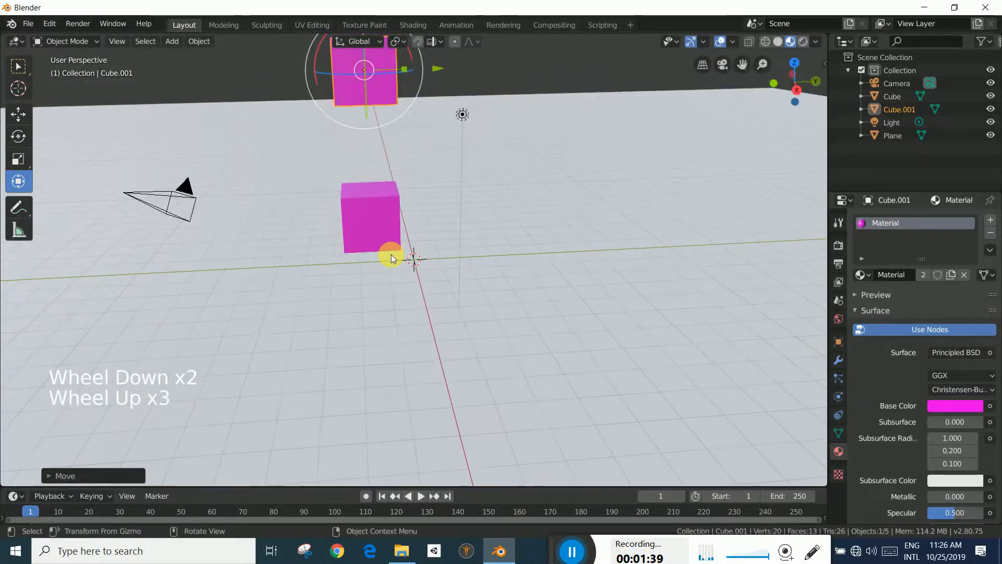
pyautogui.click(385, 234)
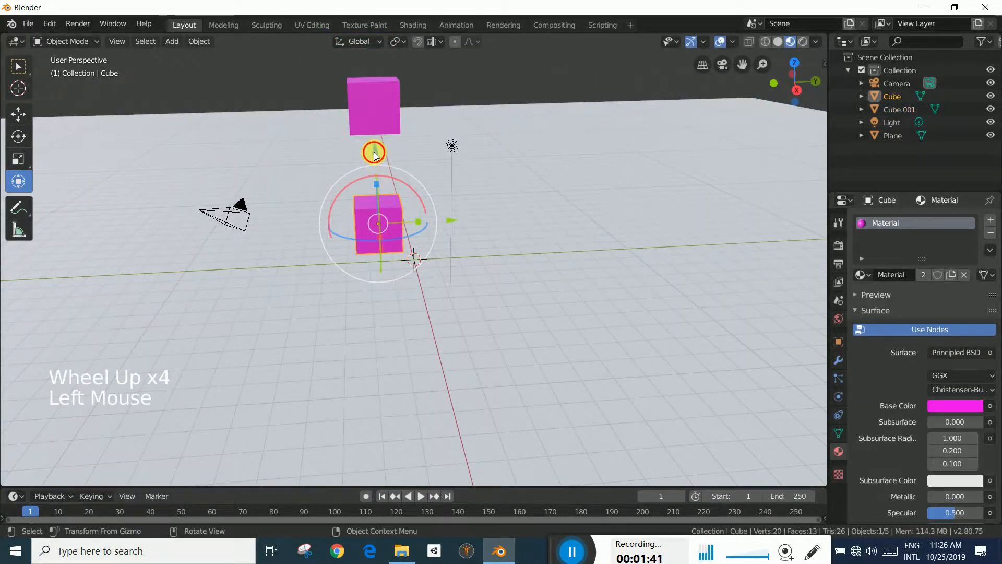
pyautogui.moveTo(375, 152); pyautogui.dragTo(377, 130)
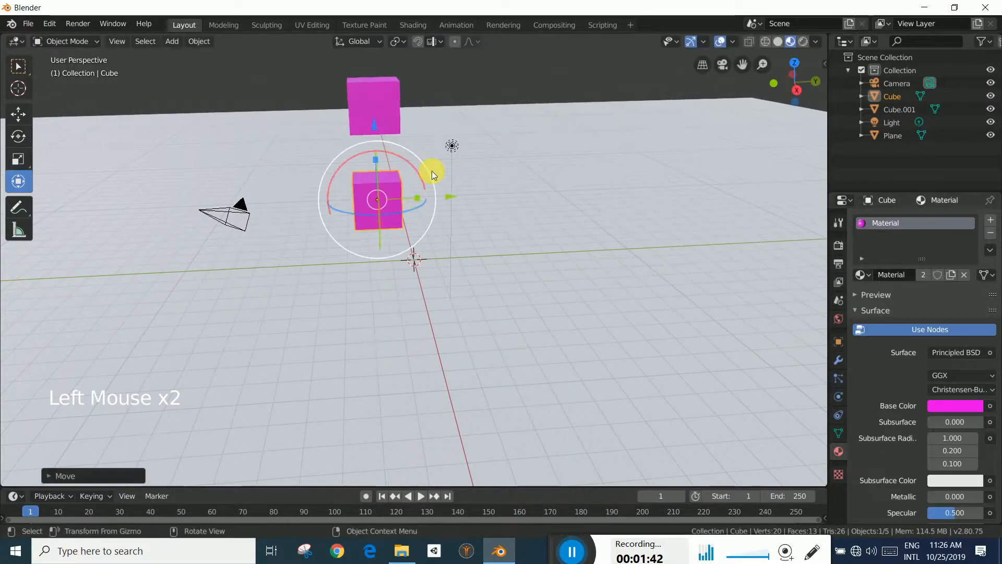
# Select the upper cube and raise it slightly along Z to widen the gap between the two cubes
pyautogui.moveTo(431, 171); pyautogui.dragTo(468, 266, button='middle')
pyautogui.click(402, 111)
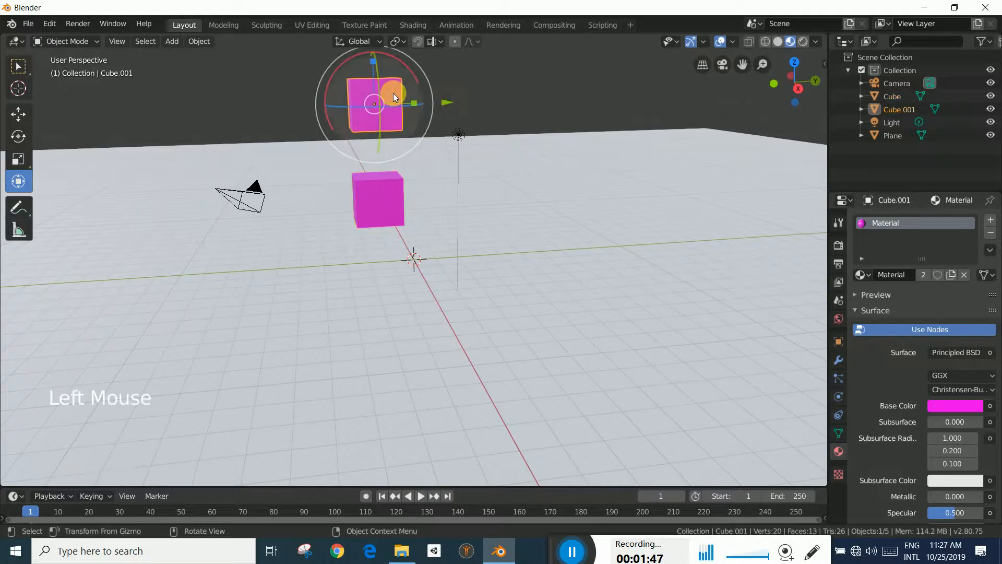
pyautogui.scroll(-2, 418, 140)
pyautogui.scroll(3, 417, 141)
pyautogui.scroll(2, 417, 141)
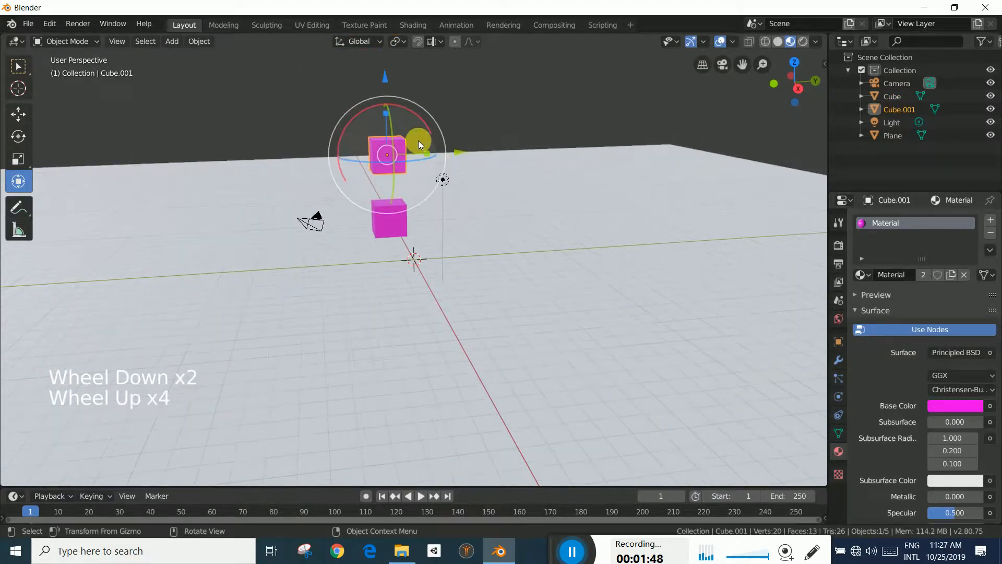
pyautogui.moveTo(388, 89); pyautogui.dragTo(392, 79)
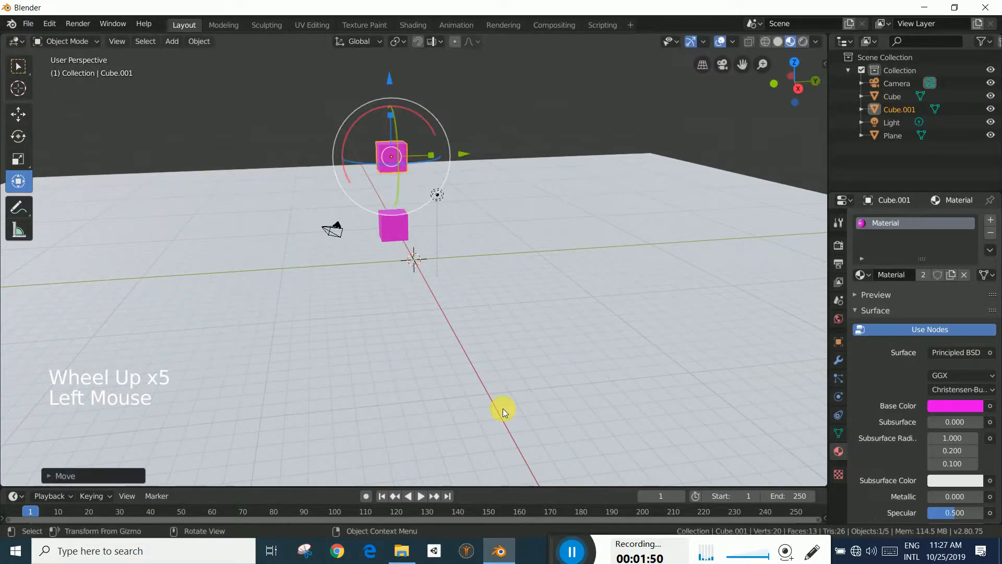
# Add an Arrows empty and move it along Z and Y into the gap between the two cubes
pyautogui.click(170, 44)
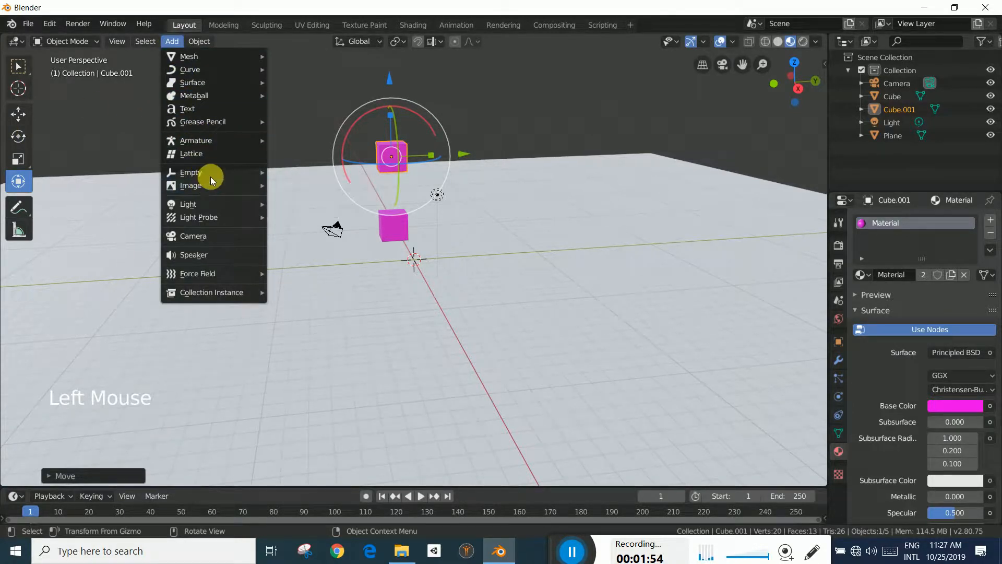
pyautogui.moveTo(213, 174)
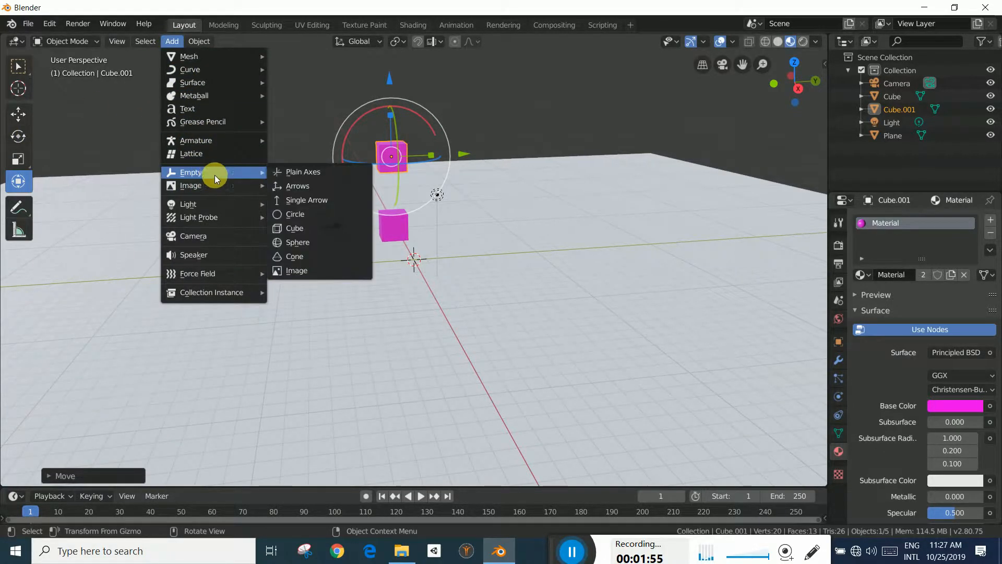
pyautogui.click(308, 190)
pyautogui.moveTo(417, 188); pyautogui.dragTo(408, 123)
pyautogui.moveTo(486, 191); pyautogui.dragTo(458, 194)
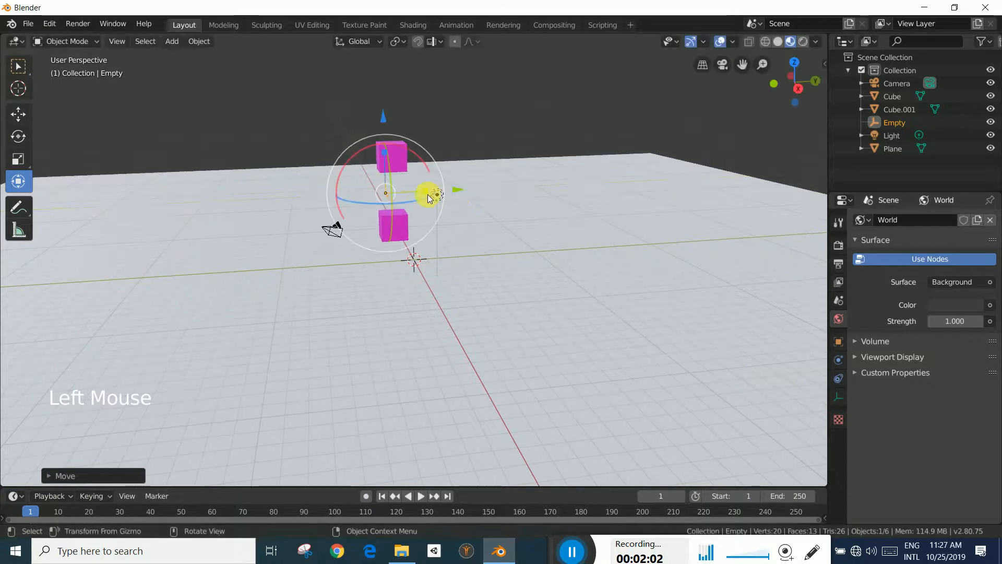
# Adjust the empty along the Y axis so it is centred between the upper and lower cubes
pyautogui.scroll(-3, 402, 210)
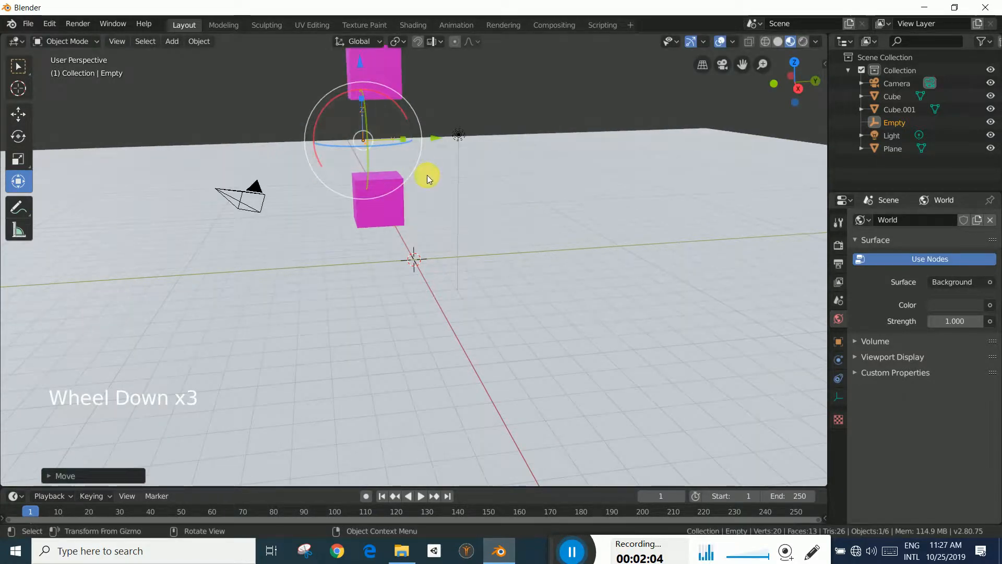
pyautogui.keyDown('shift'); pyautogui.moveTo(465, 221); pyautogui.dragTo(509, 379, button='middle'); pyautogui.keyUp('shift')
pyautogui.scroll(-4, 509, 342)
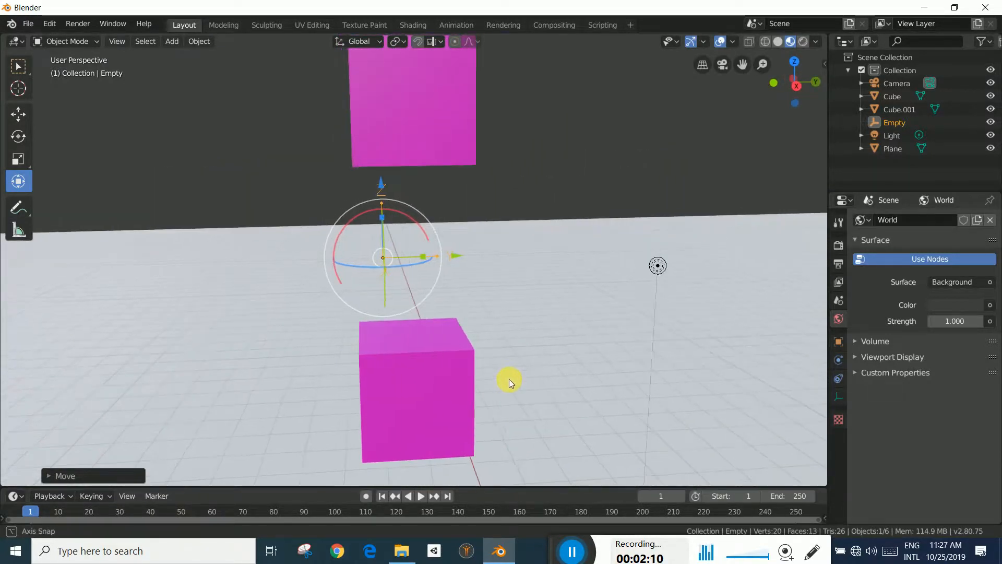
pyautogui.moveTo(575, 316); pyautogui.dragTo(525, 286, button='middle')
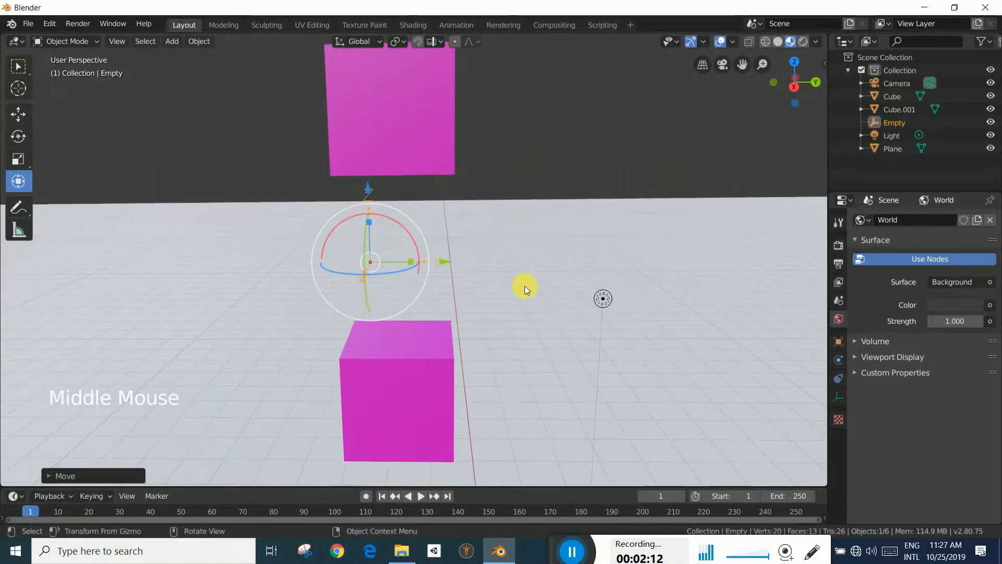
pyautogui.moveTo(450, 260); pyautogui.dragTo(471, 268)
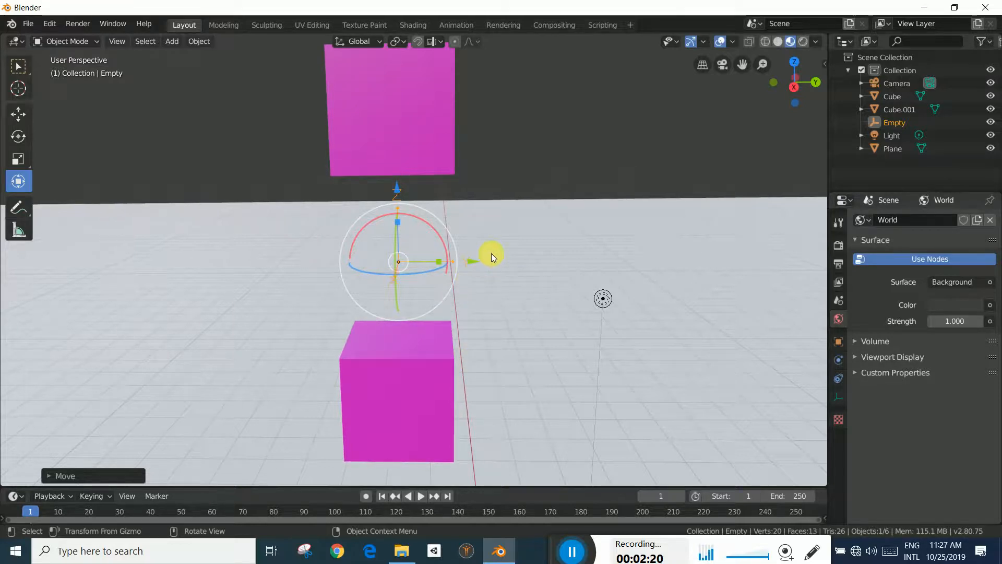
pyautogui.scroll(-1, 571, 314)
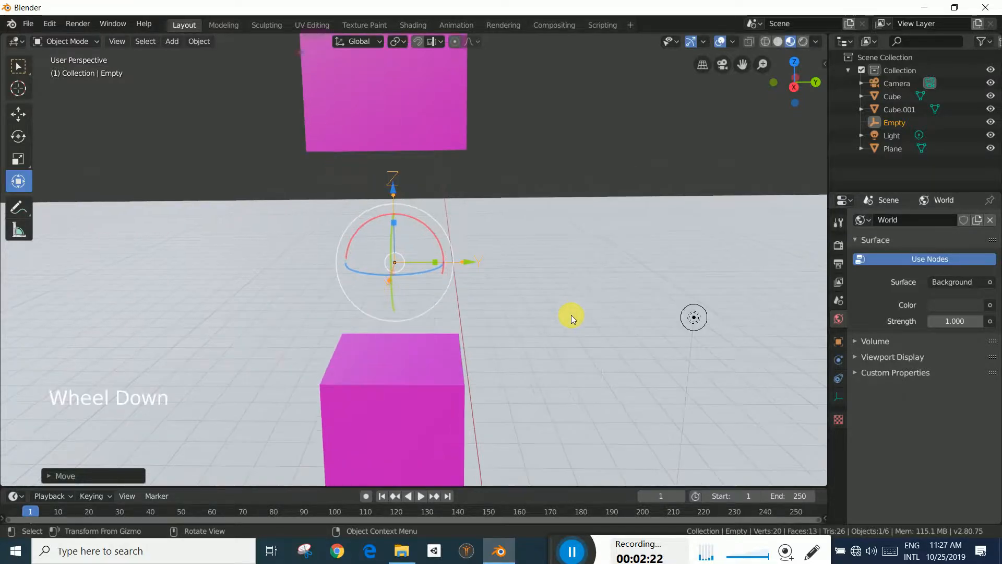
pyautogui.scroll(5, 571, 315)
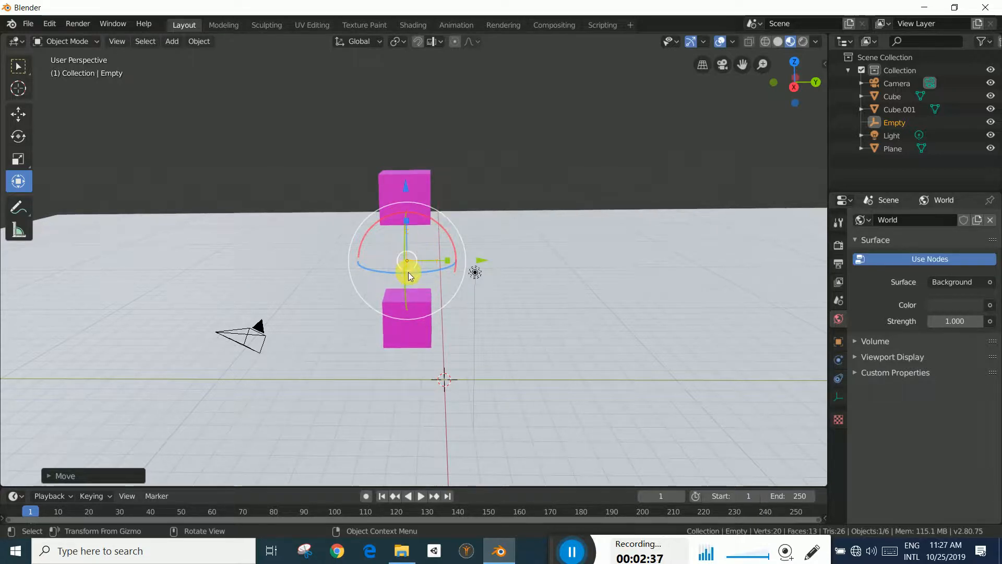
# Select the empty together with both cubes and duplicate the set along Y to one side of the original
pyautogui.click(19, 67)
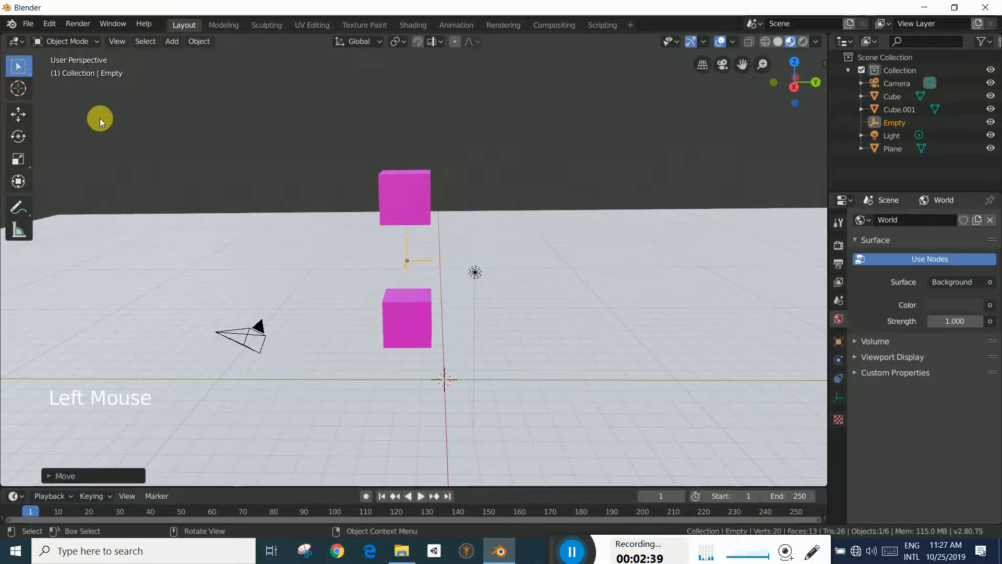
pyautogui.keyDown('shift'); pyautogui.click(403, 191); pyautogui.keyUp('shift')
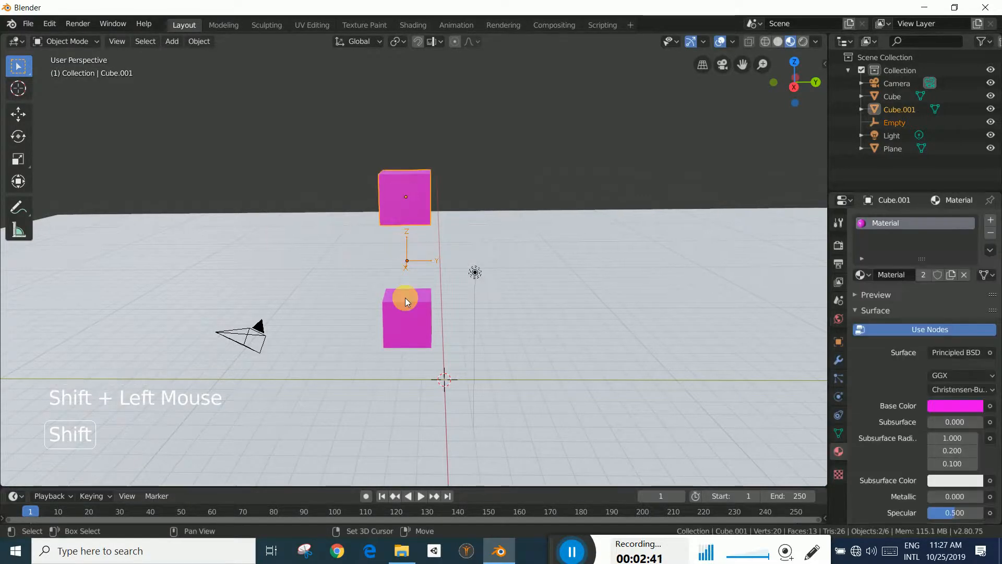
pyautogui.keyDown('shift'); pyautogui.click(406, 313); pyautogui.keyUp('shift')
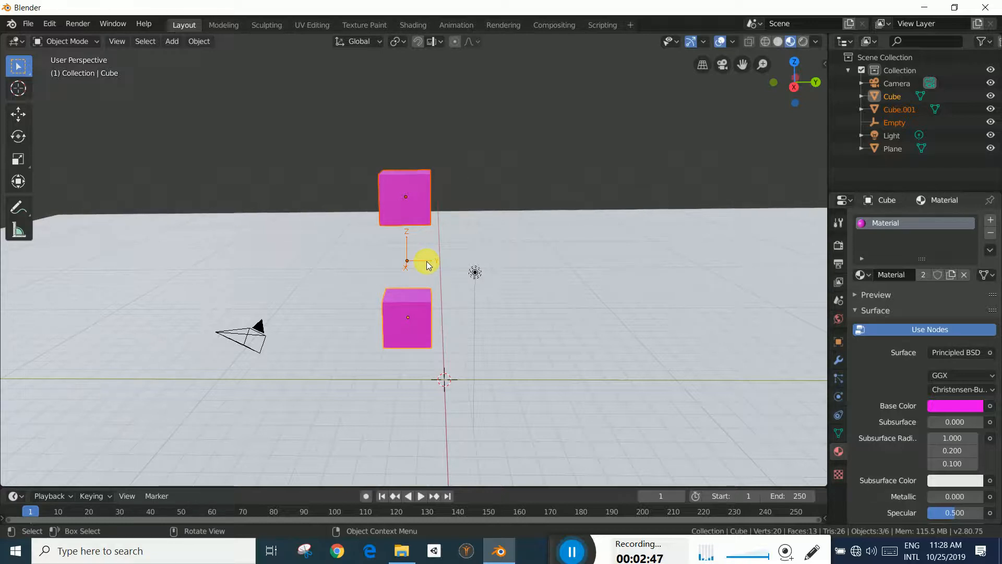
pyautogui.hotkey('shift', 'd')
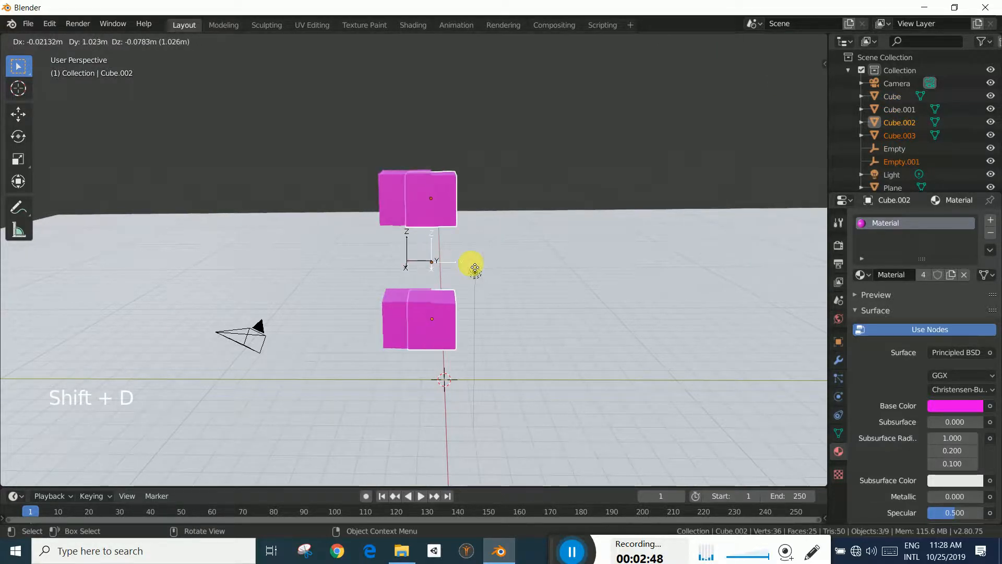
pyautogui.click(550, 266)
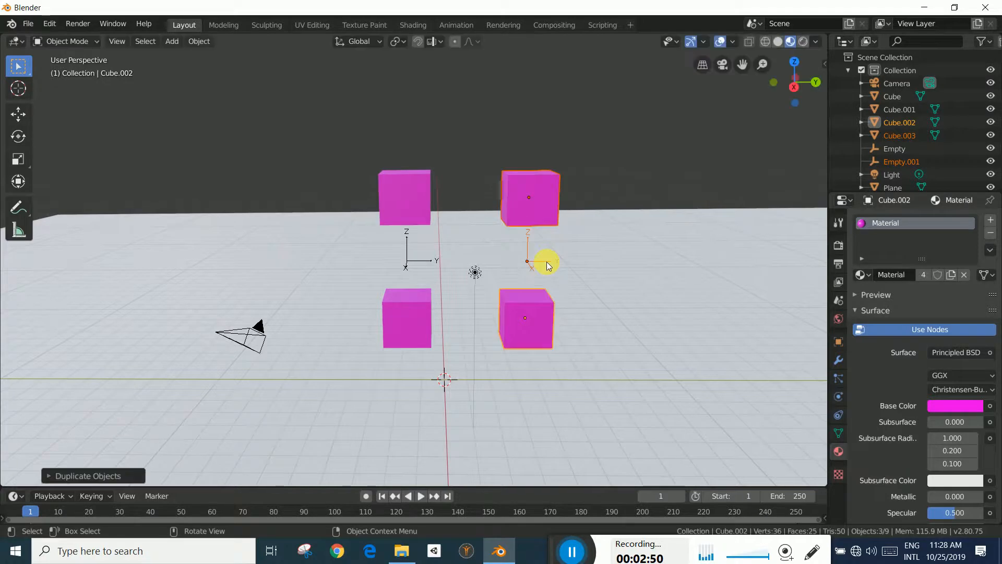
# Duplicate the cube-and-empty set five more times along Y on both sides to form a row of seven sets
pyautogui.hotkey('shift', 'd')
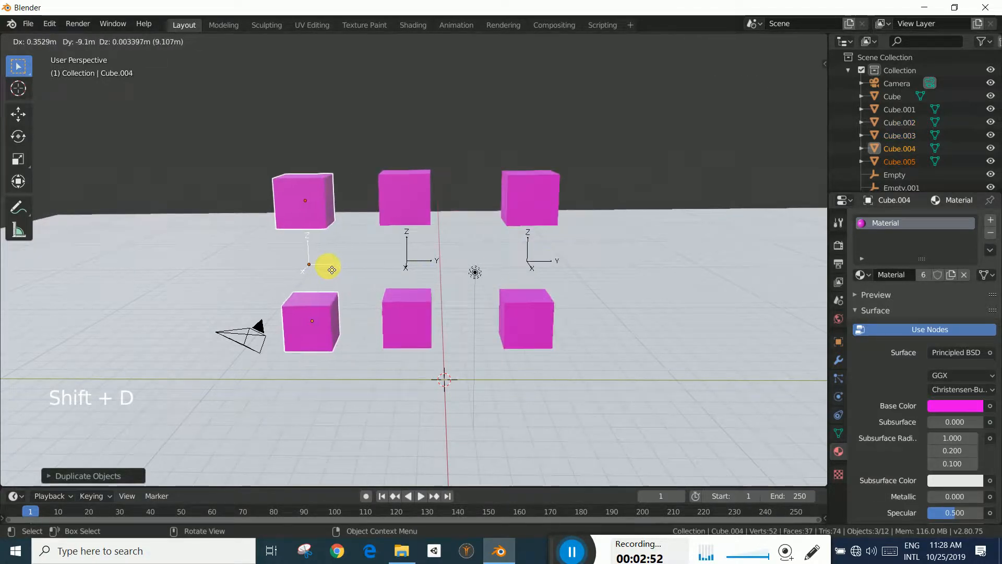
pyautogui.click(307, 267)
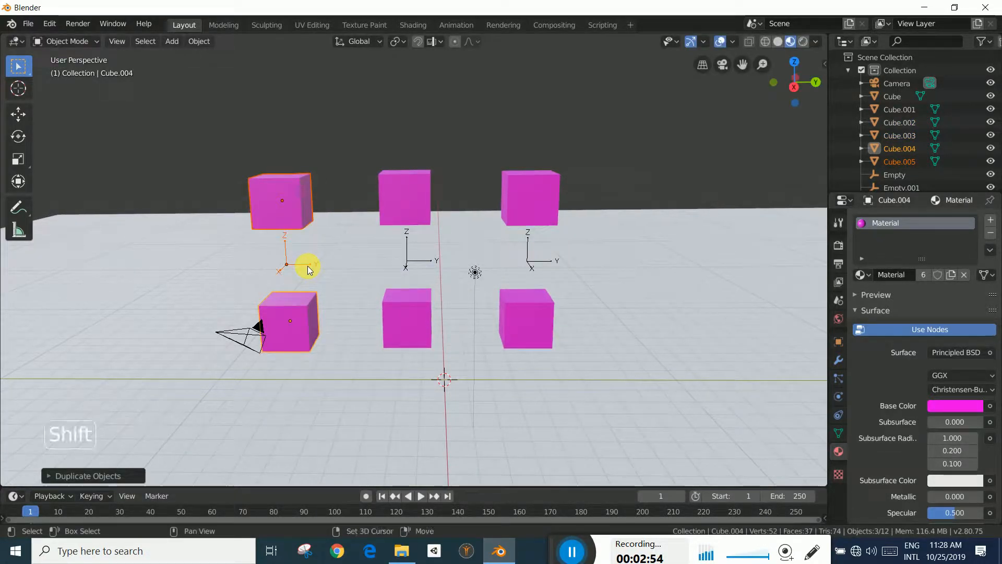
pyautogui.hotkey('shift', 'd')
pyautogui.click(666, 269)
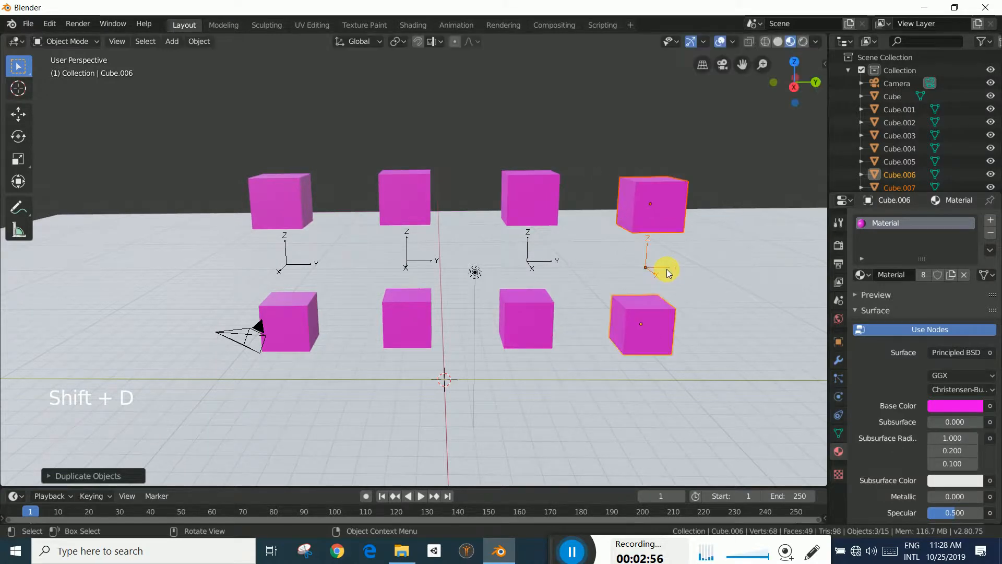
pyautogui.hotkey('shift', 'd')
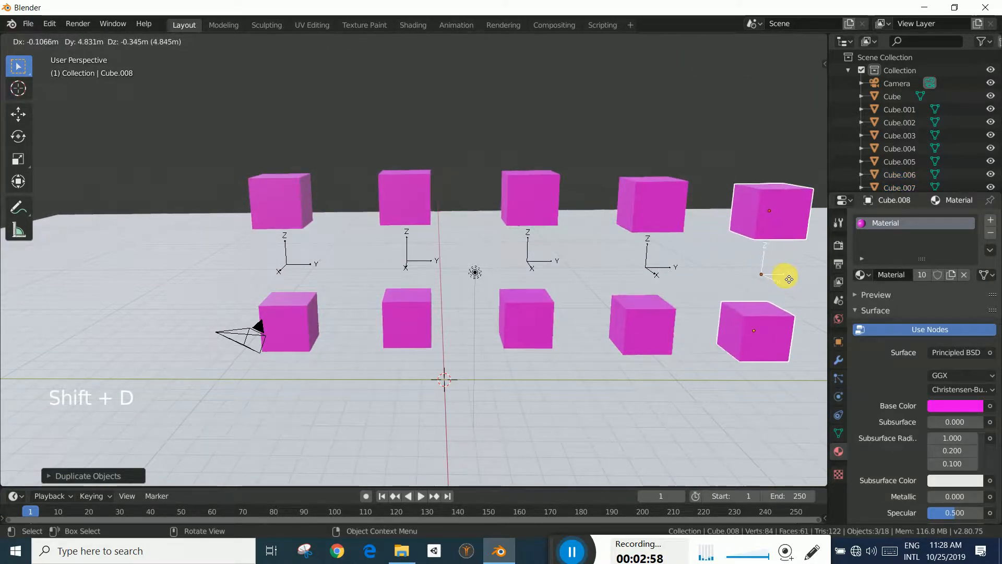
pyautogui.click(792, 275)
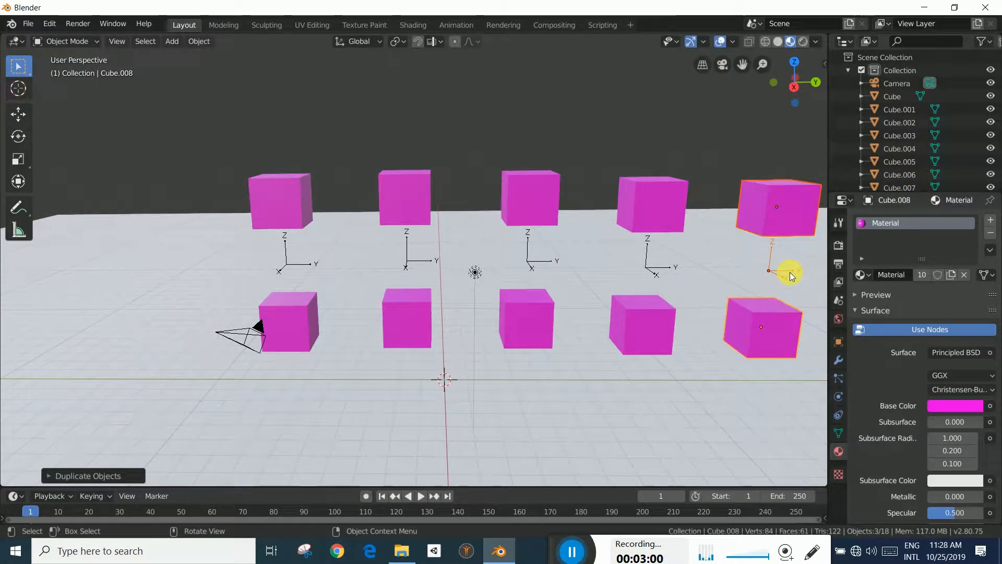
pyautogui.hotkey('shift', 'd')
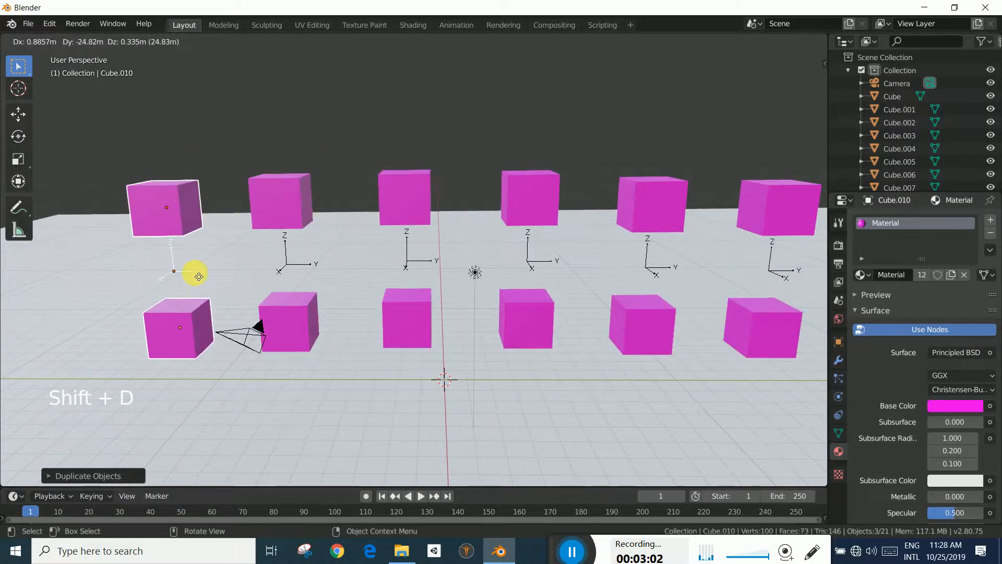
pyautogui.click(195, 272)
pyautogui.hotkey('shift', 'd')
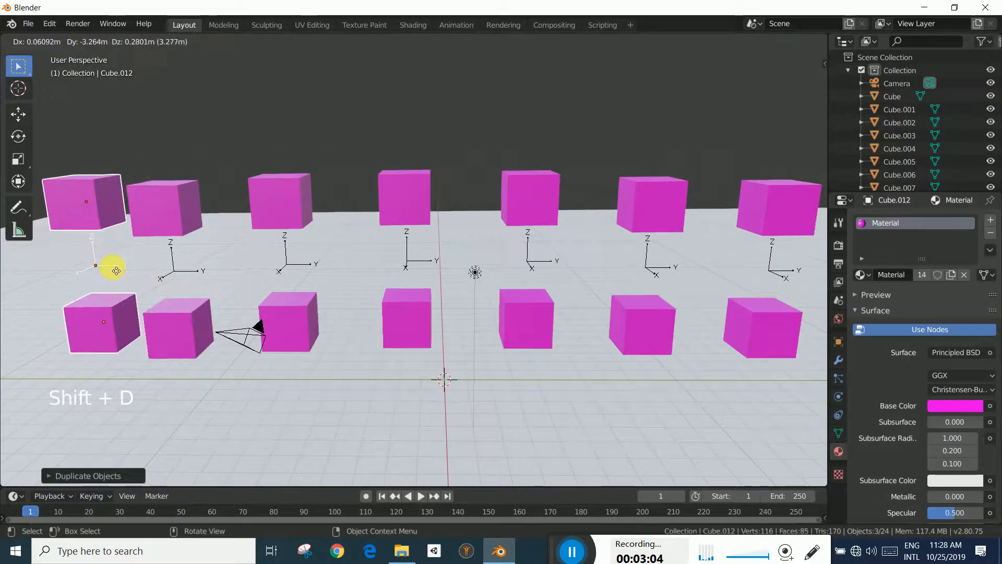
pyautogui.click(78, 268)
pyautogui.scroll(-2, 267, 274)
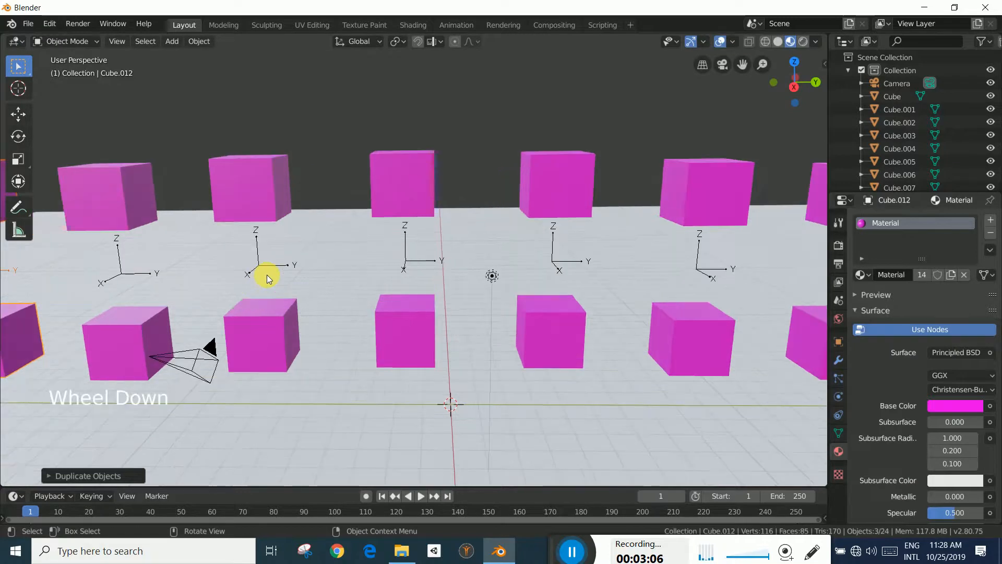
pyautogui.scroll(2, 267, 275)
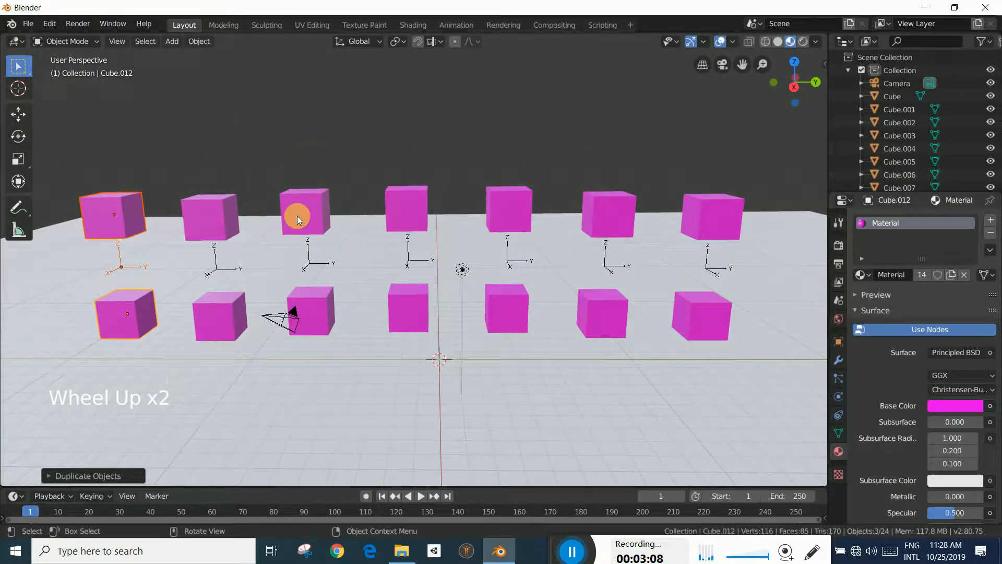
# Add rigid body physics to the ground plane and set its type to Passive
pyautogui.click(396, 409)
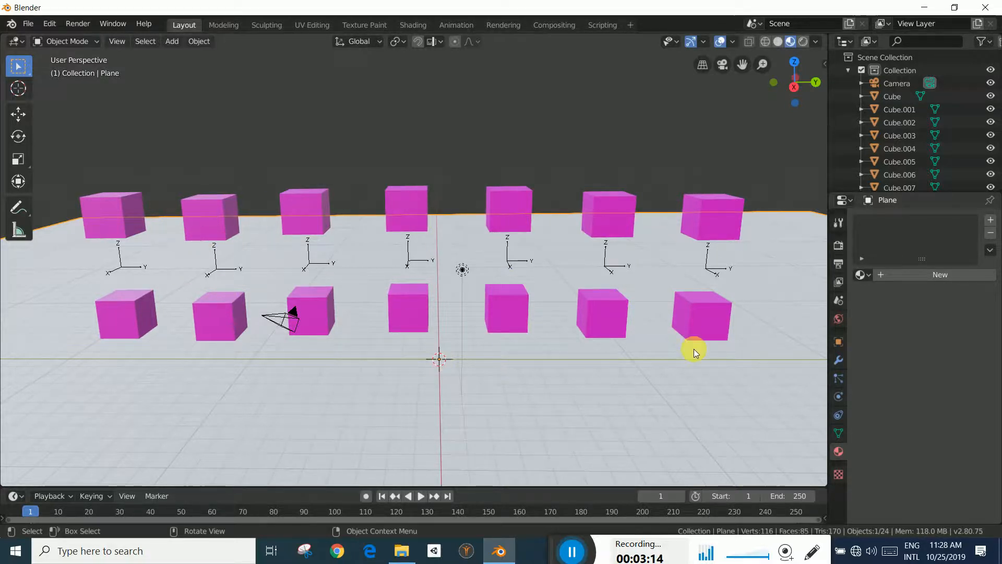
pyautogui.click(840, 396)
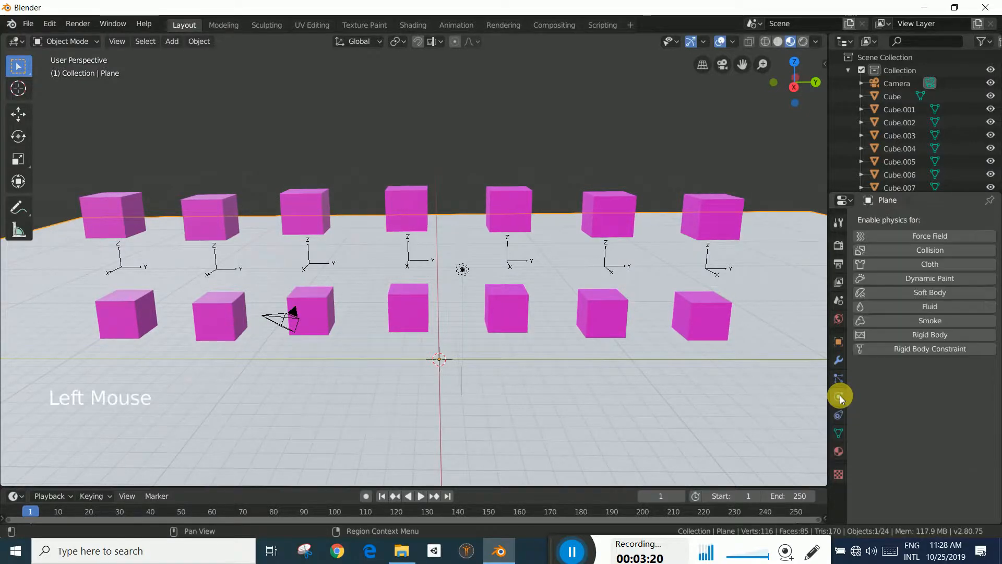
pyautogui.click(933, 338)
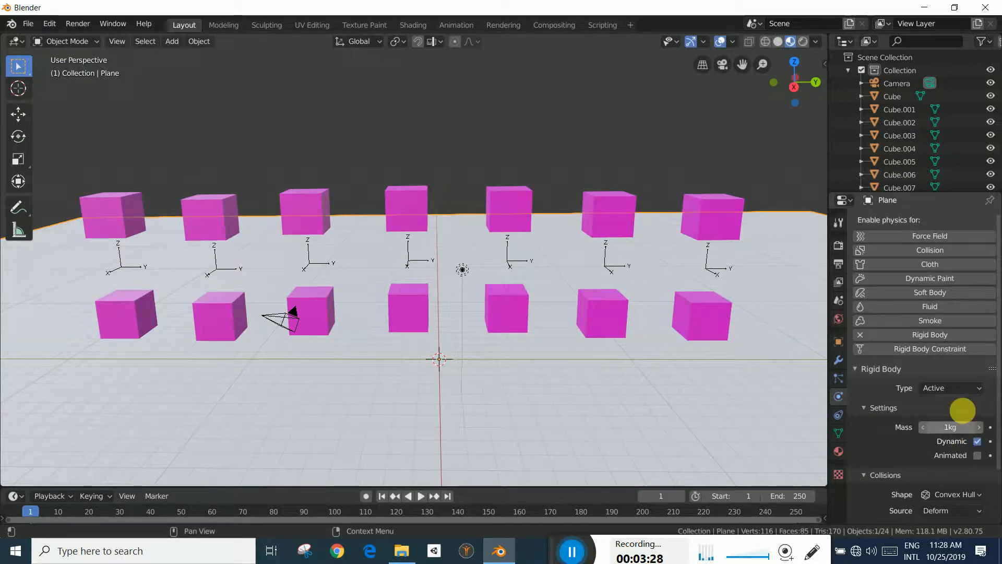
pyautogui.click(947, 387)
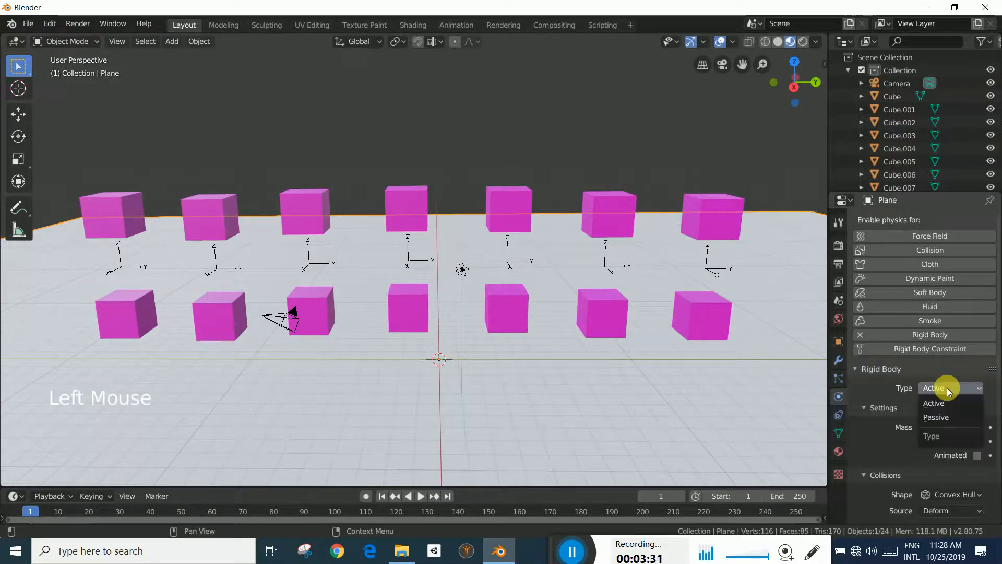
pyautogui.click(937, 415)
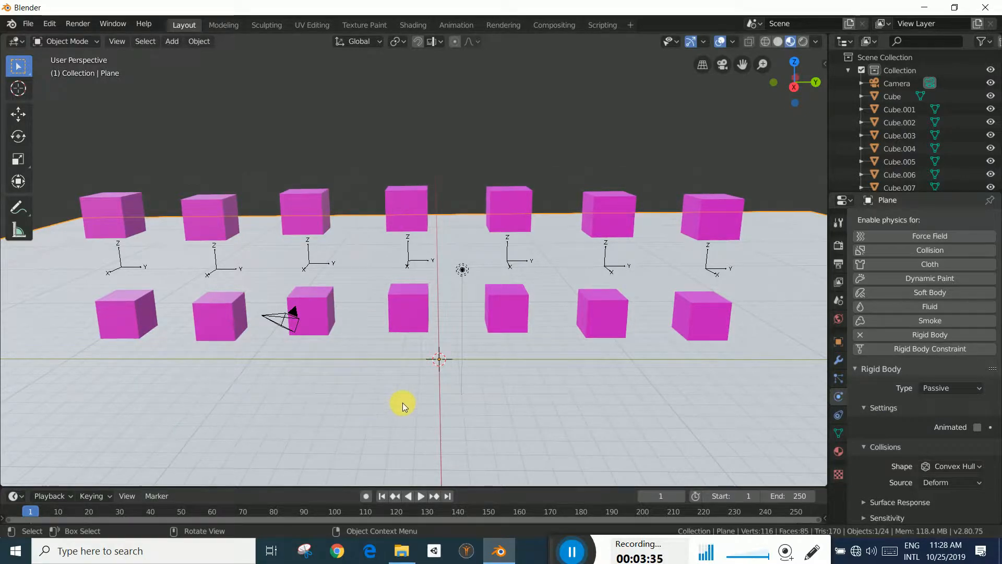
# Give the upper and lower cubes of the leftmost set Active rigid body physics, one after the other
pyautogui.scroll(-1, 403, 402)
pyautogui.scroll(1, 403, 403)
pyautogui.scroll(1, 402, 402)
pyautogui.moveTo(292, 403)
pyautogui.mouseDown(button='middle')
pyautogui.moveTo(303, 387)
pyautogui.moveTo(302, 396)
pyautogui.mouseUp(button='middle')
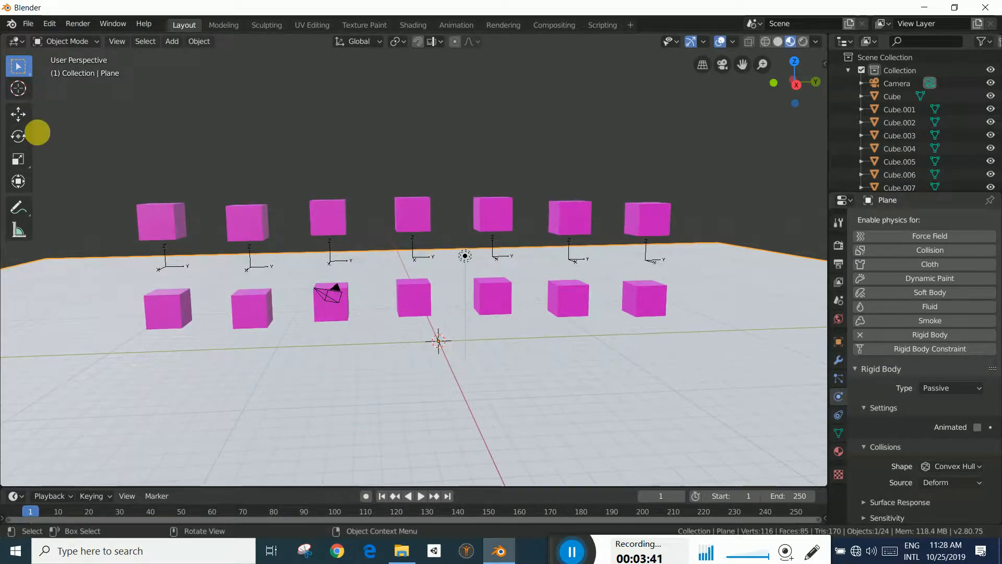
pyautogui.click(166, 224)
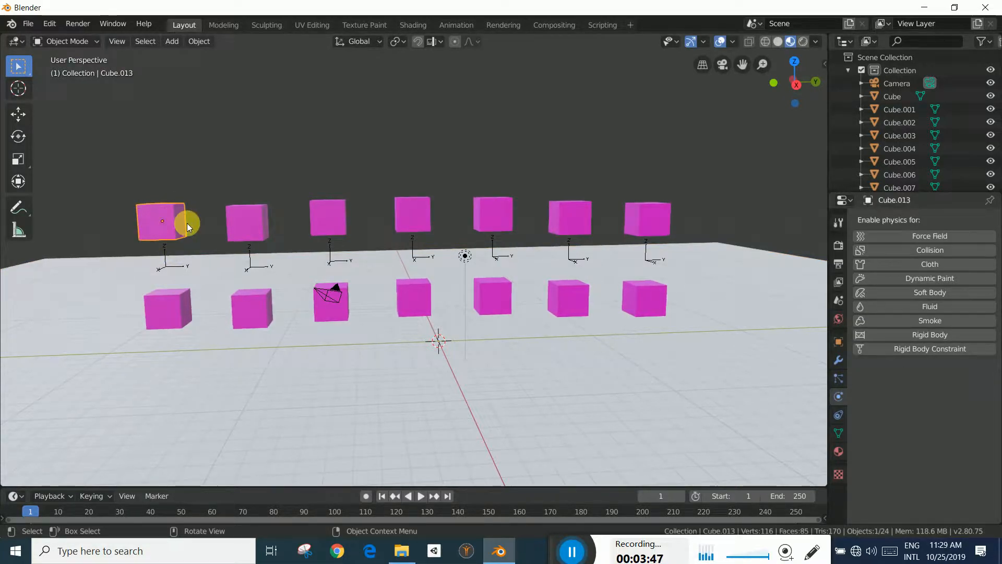
pyautogui.click(840, 395)
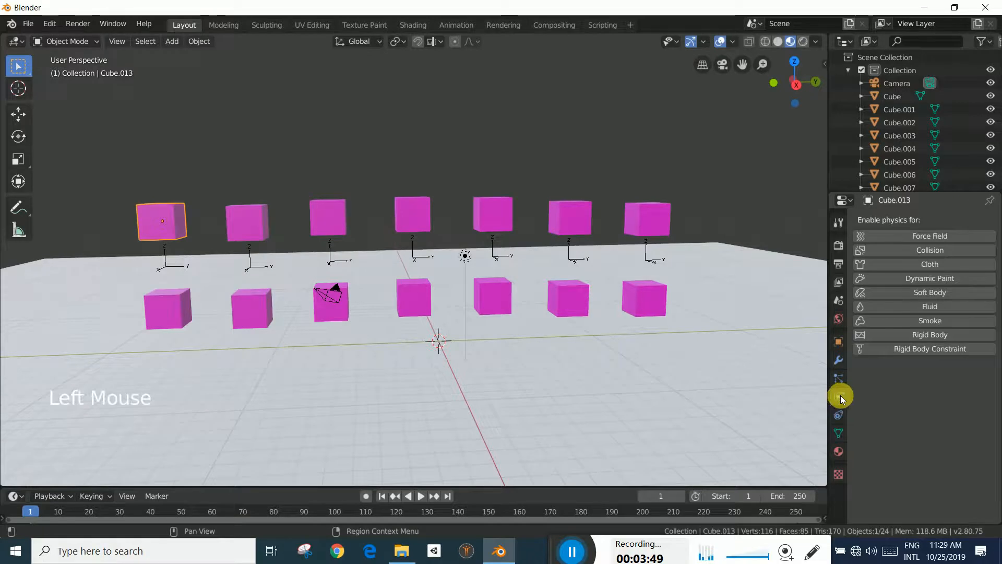
pyautogui.click(935, 335)
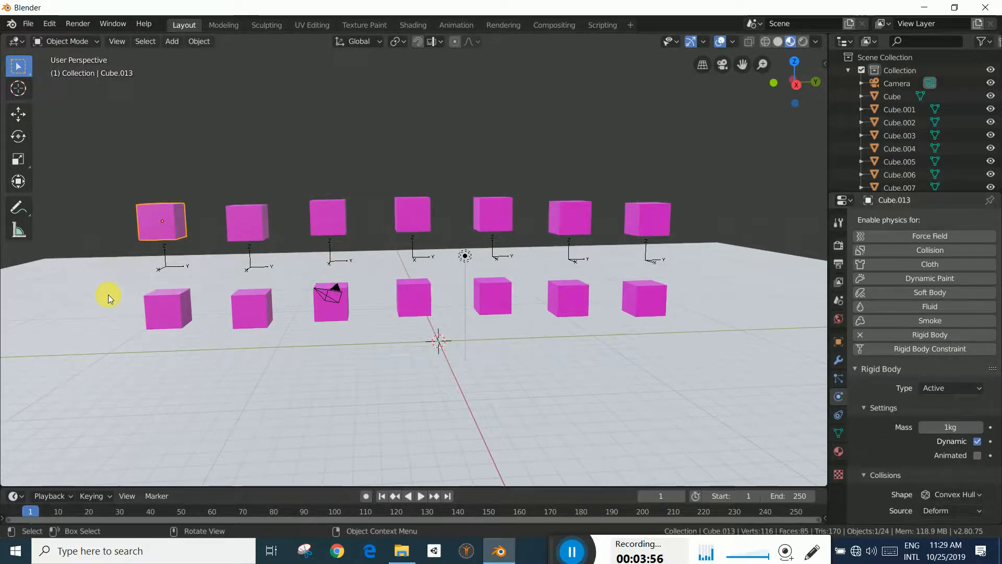
pyautogui.click(169, 308)
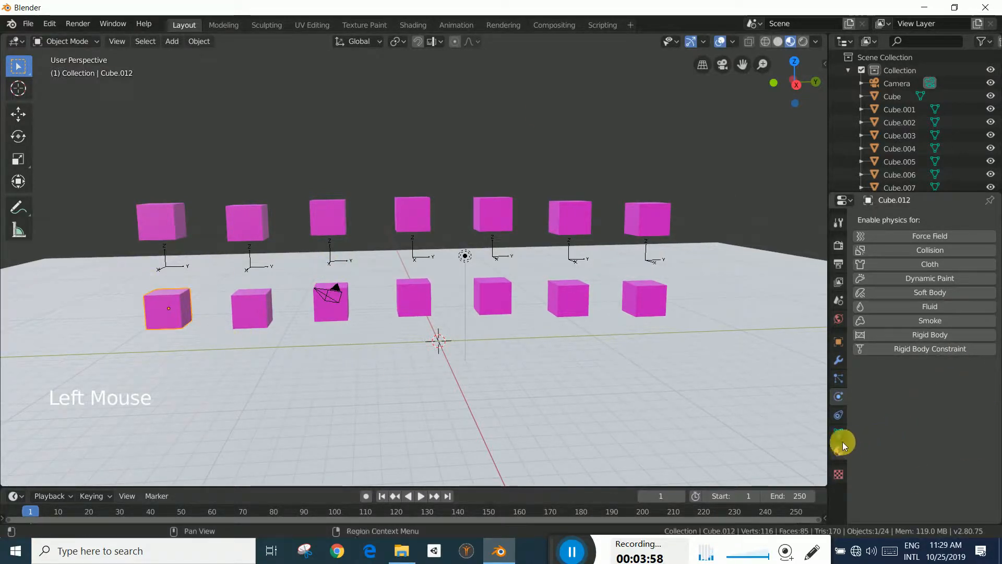
pyautogui.click(840, 398)
pyautogui.click(942, 334)
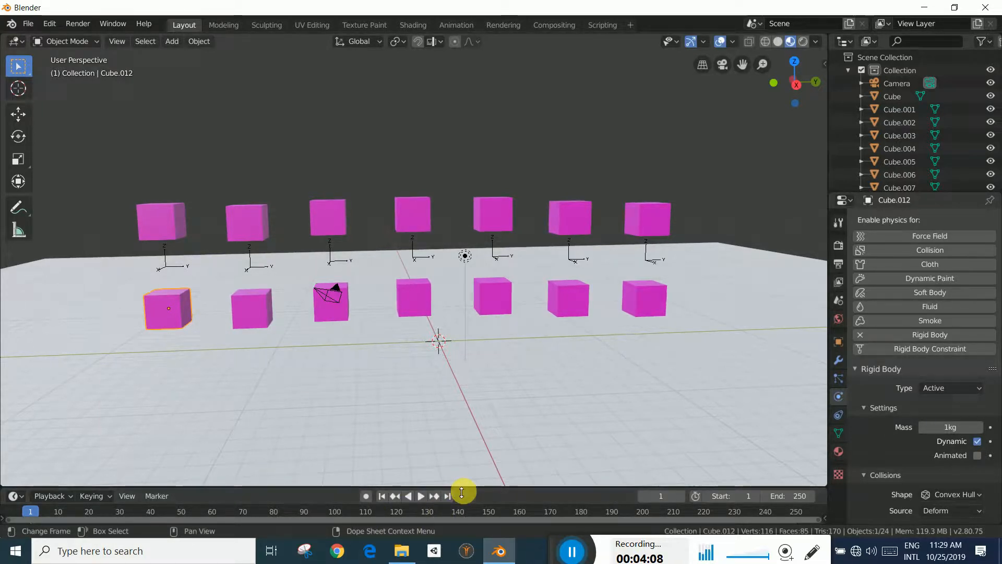
# Enlarge the timeline area, play the simulation to check how the two cubes fall, and return to the first frame
pyautogui.moveTo(461, 487); pyautogui.dragTo(465, 459)
pyautogui.click(415, 469)
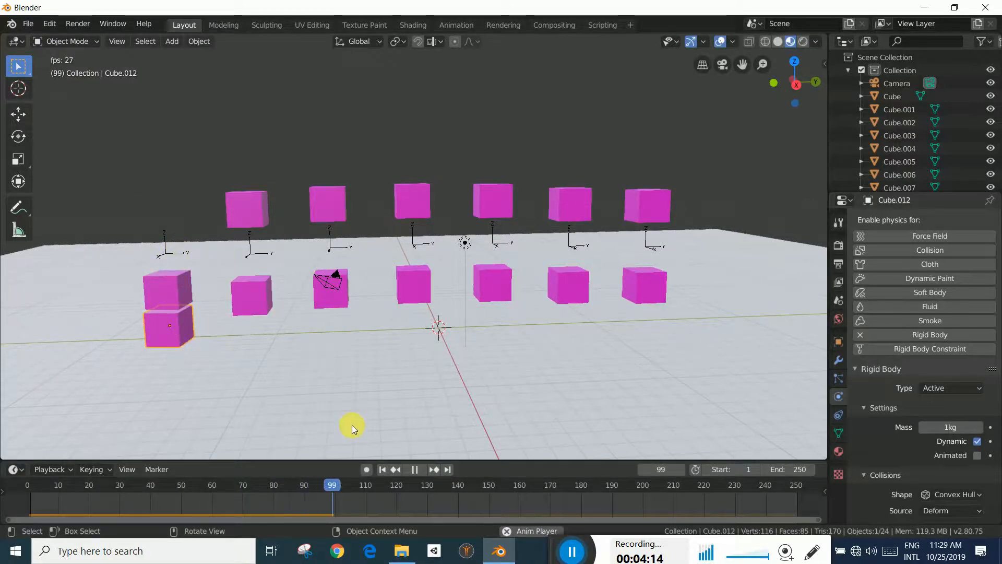
pyautogui.click(414, 469)
pyautogui.click(382, 469)
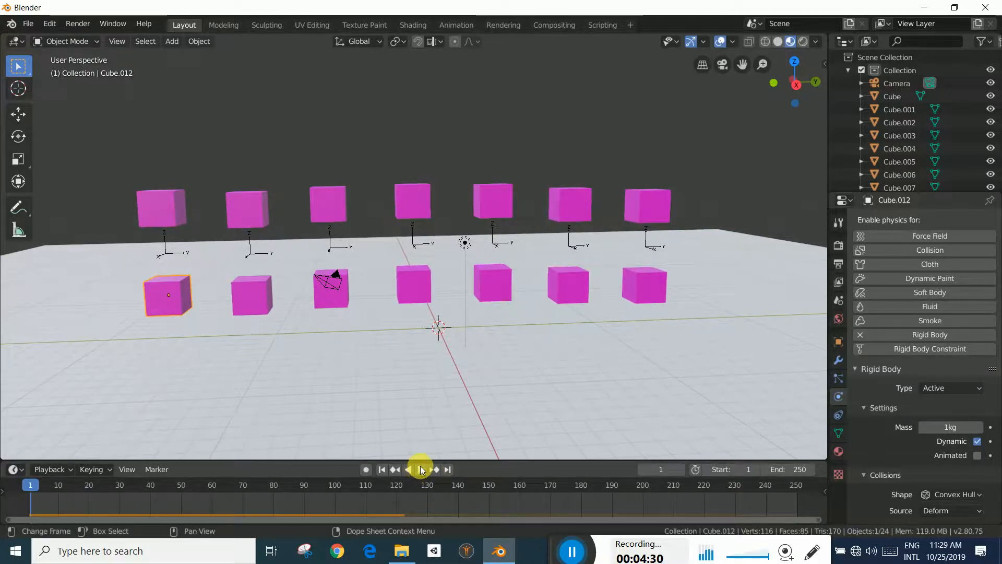
# Add a Fixed rigid body constraint to the leftmost set's empty, with the upper cube as first object and the lower cube as second
pyautogui.click(165, 238)
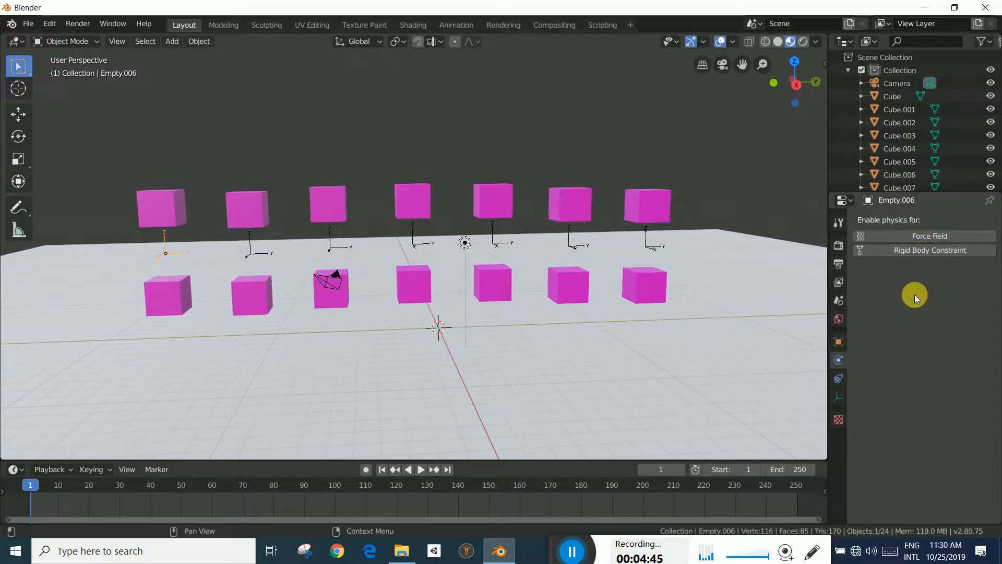
pyautogui.click(934, 252)
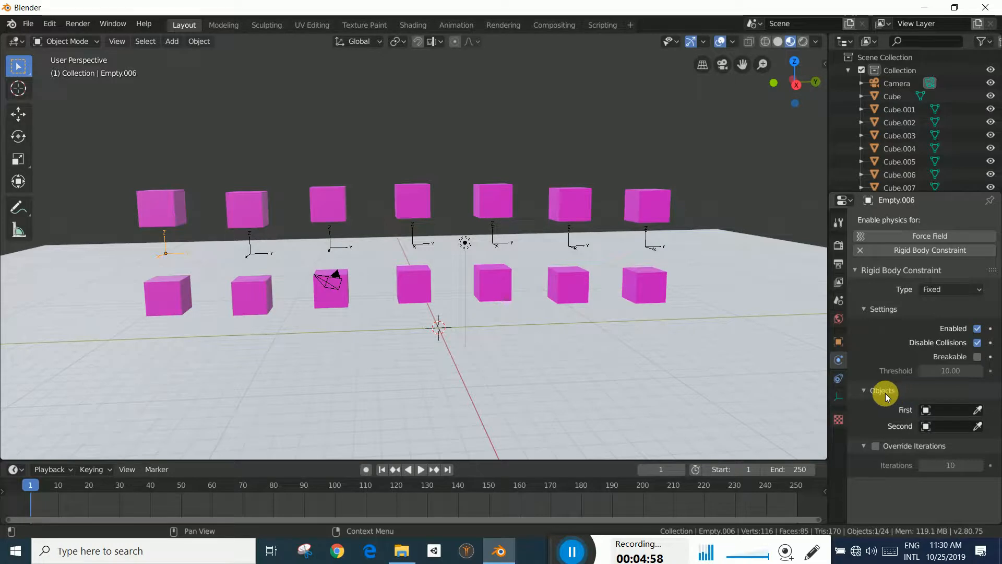
pyautogui.click(978, 412)
pyautogui.click(172, 200)
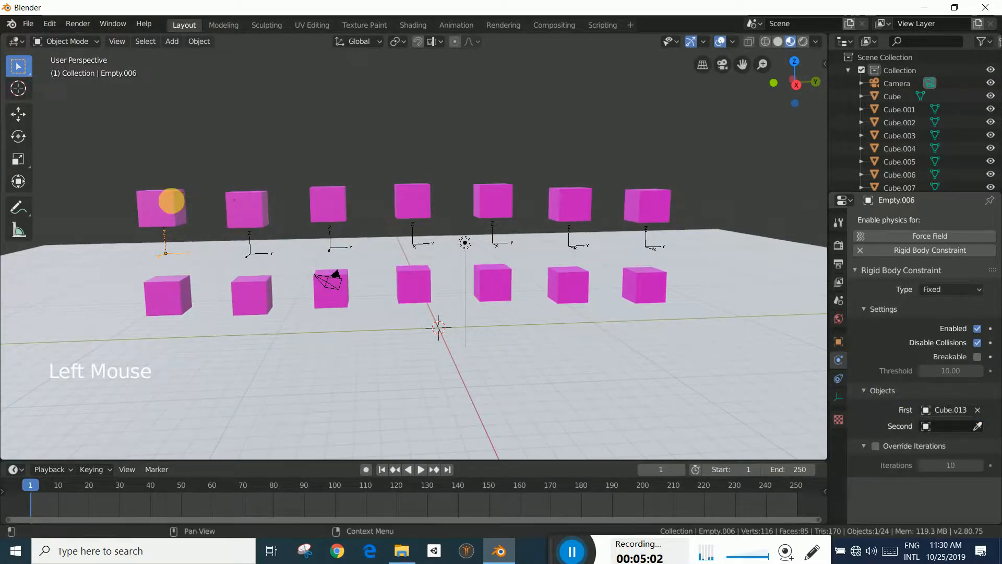
pyautogui.click(932, 426)
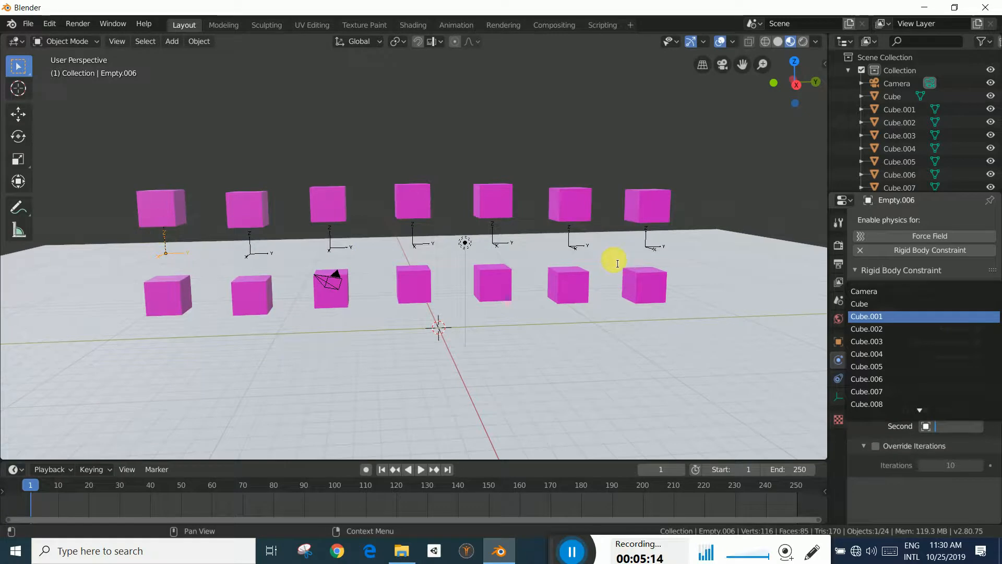
pyautogui.click(499, 119)
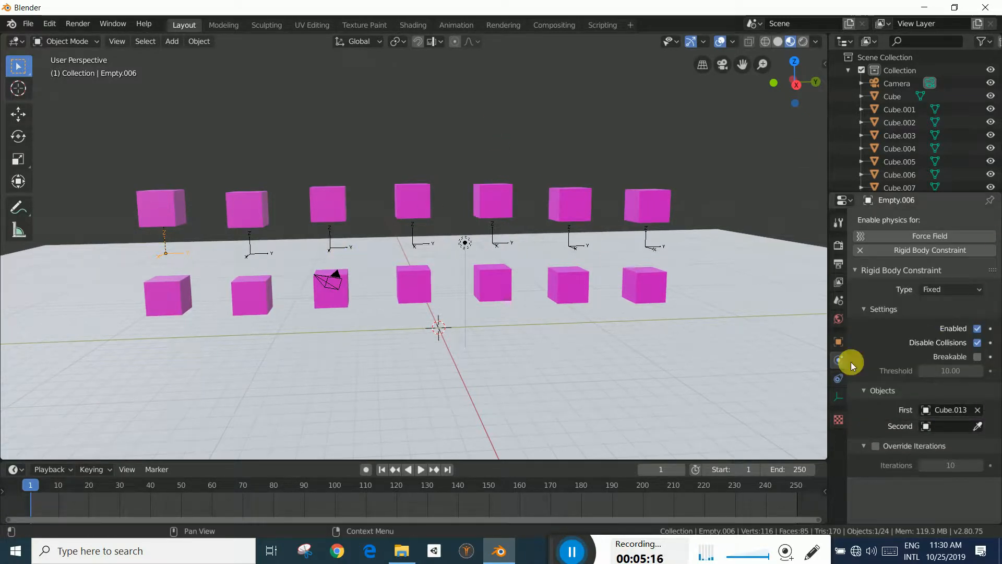
pyautogui.click(983, 431)
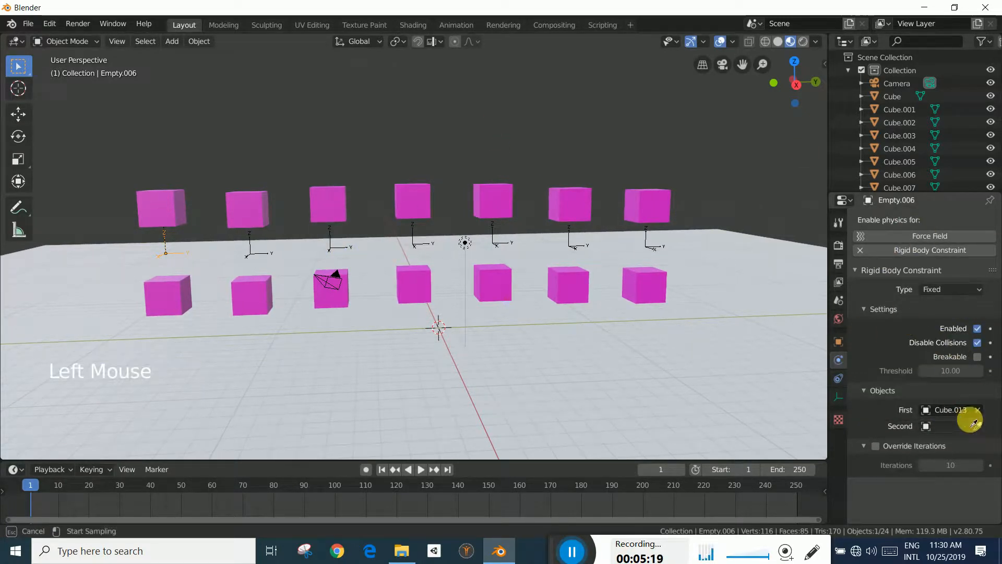
pyautogui.click(177, 300)
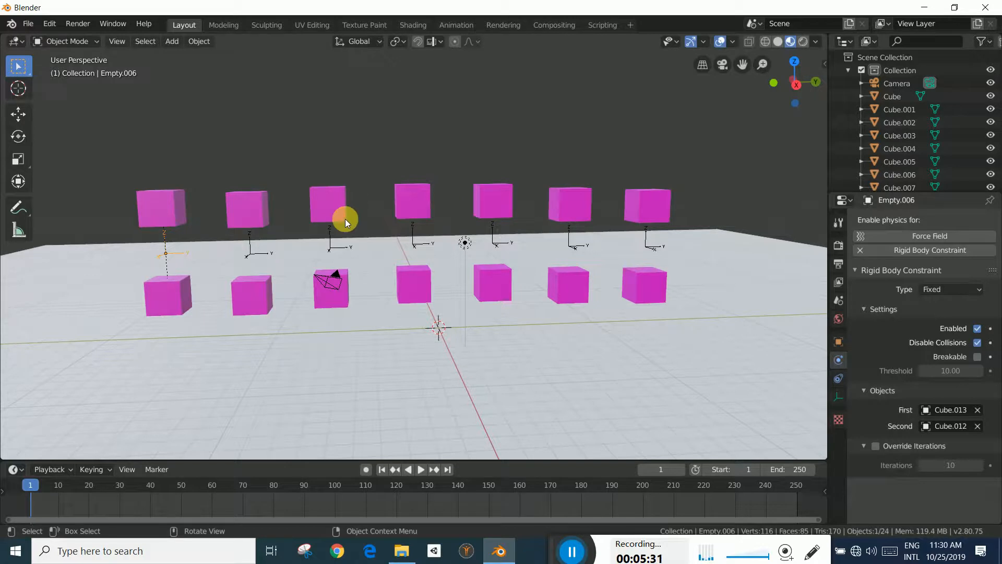
# Play the simulation to check how the Fixed constraint holds the leftmost pair, and return to the first frame
pyautogui.click(416, 473)
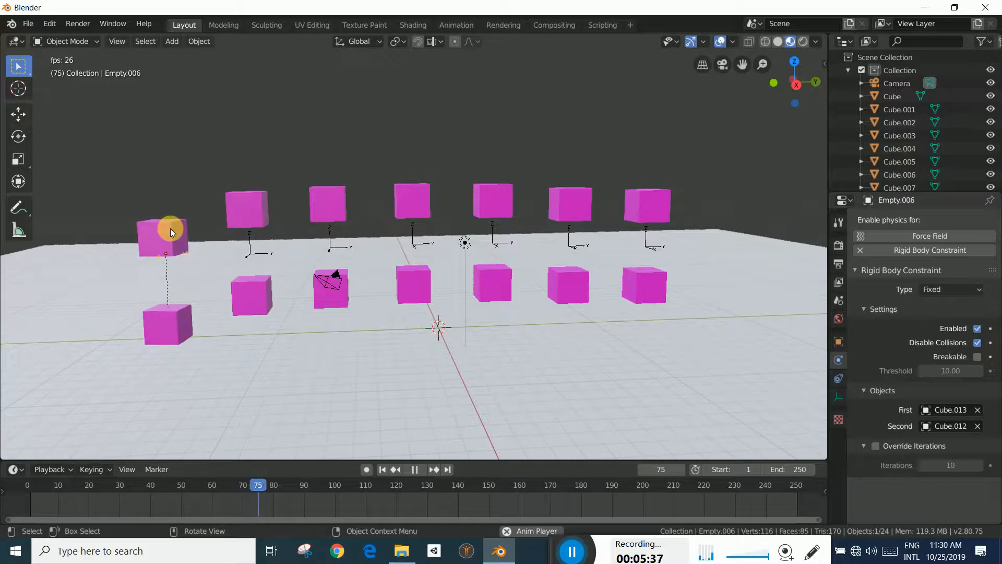
pyautogui.click(413, 468)
pyautogui.click(382, 469)
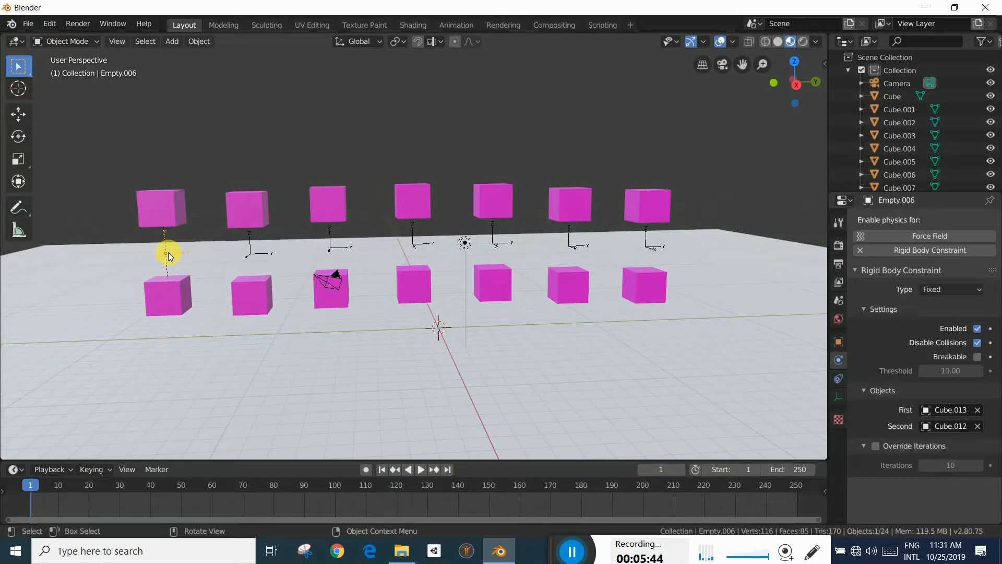
# Move the leftmost set's empty out beyond its cubes, play the simulation, and move the empty above the upper cube during playback
pyautogui.press('g')
pyautogui.click(77, 204)
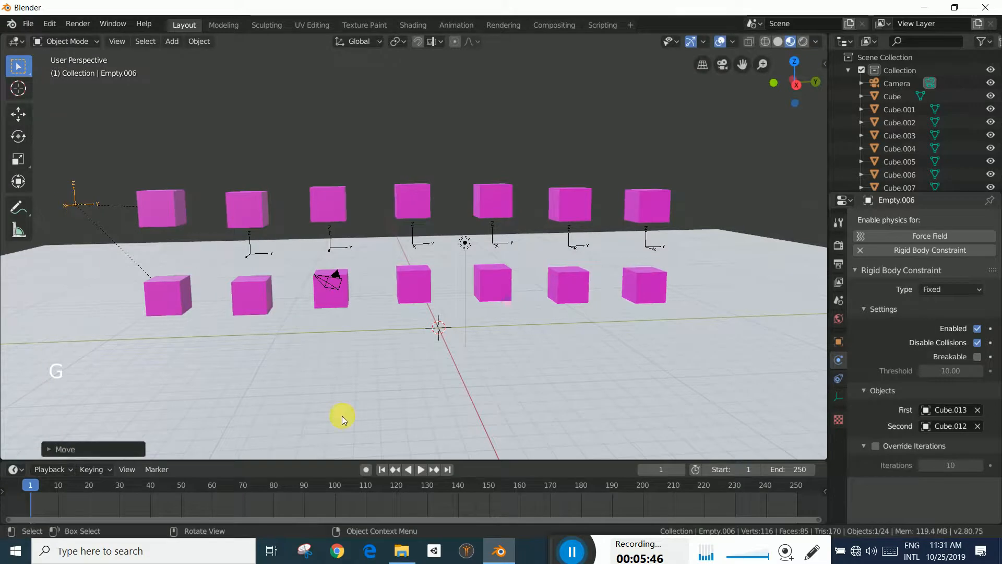
pyautogui.click(420, 469)
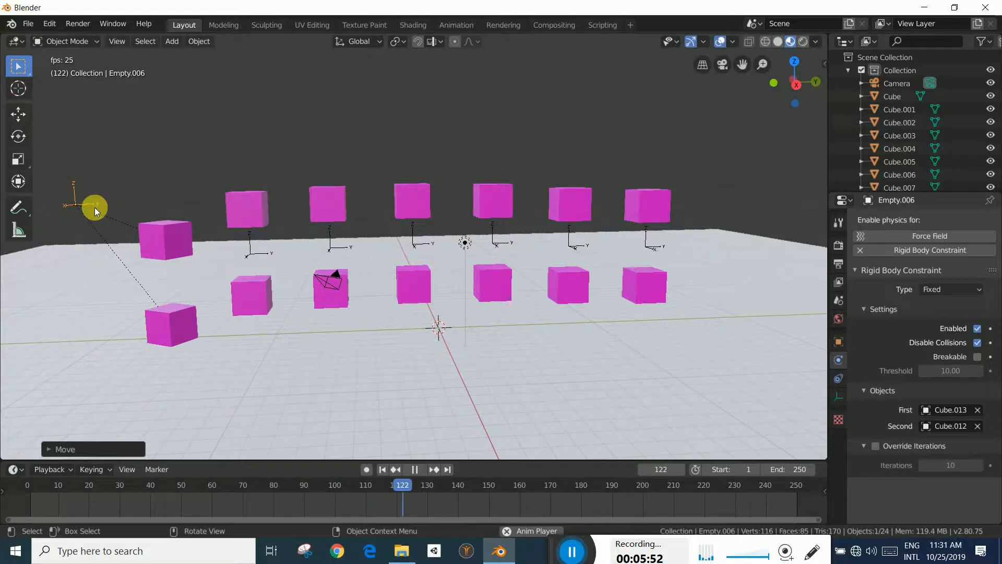
pyautogui.press('g')
pyautogui.click(194, 186)
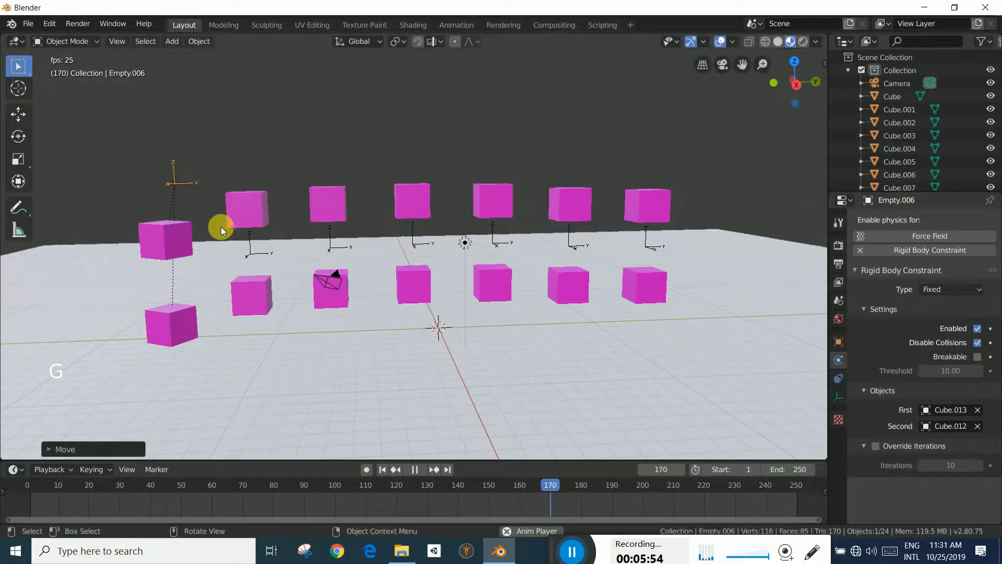
# Move the leftmost set's empty away from its cubes and back between them while the simulation plays
pyautogui.moveTo(518, 333); pyautogui.dragTo(334, 277, button='middle')
pyautogui.press('g')
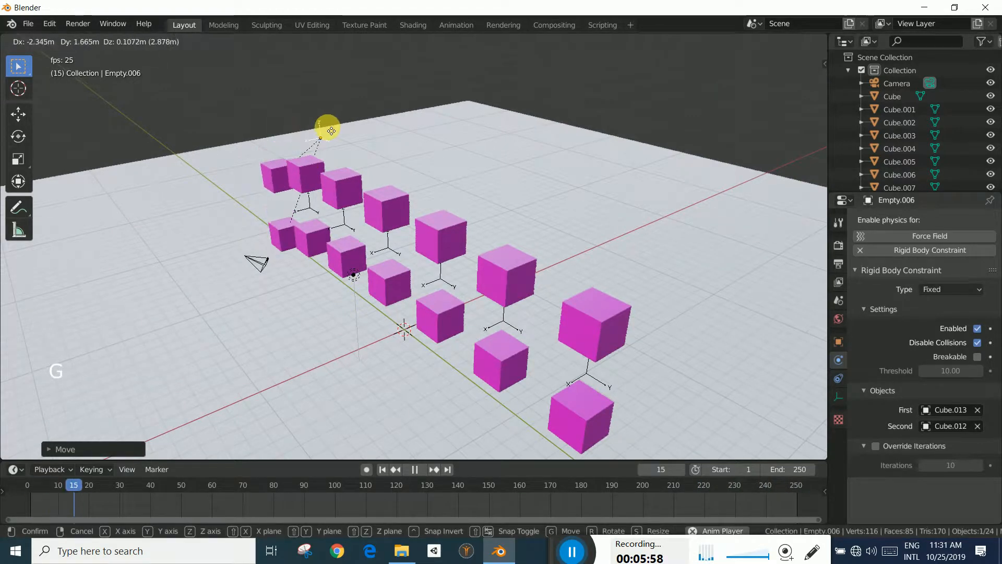
pyautogui.click(328, 129)
pyautogui.moveTo(228, 296); pyautogui.dragTo(323, 310, button='middle')
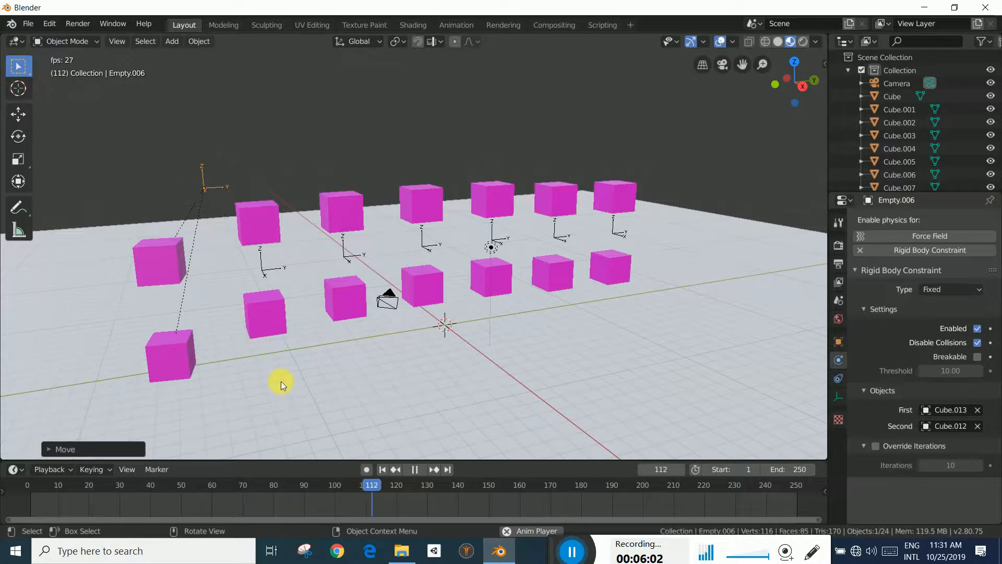
pyautogui.moveTo(281, 381); pyautogui.dragTo(277, 372, button='middle')
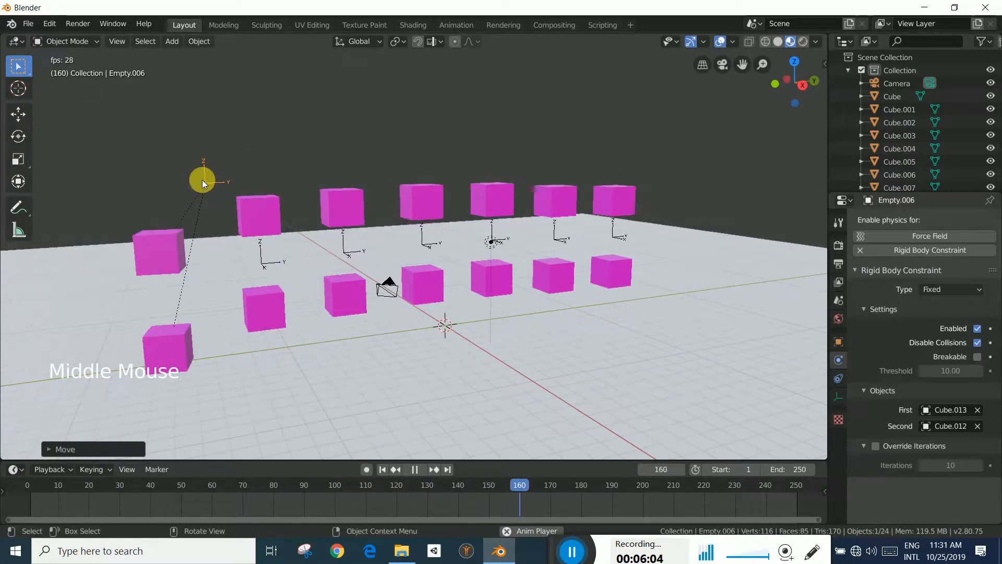
pyautogui.press('g')
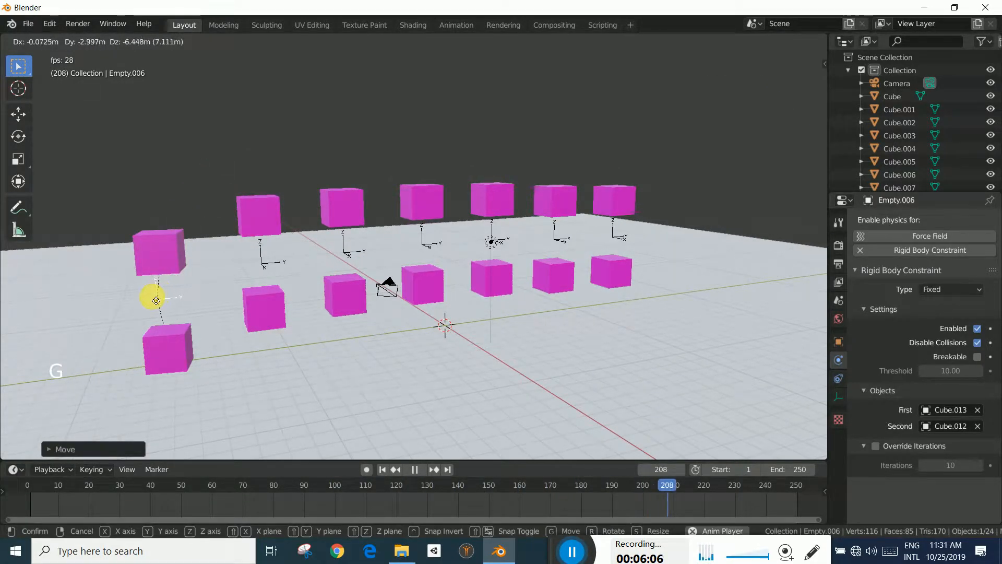
pyautogui.click(156, 299)
# Turn off Disable Collisions for the leftmost set's Fixed constraint and examine the two cubes during playback
pyautogui.moveTo(265, 382)
pyautogui.mouseDown(button='middle')
pyautogui.moveTo(271, 365)
pyautogui.moveTo(261, 372)
pyautogui.mouseUp(button='middle')
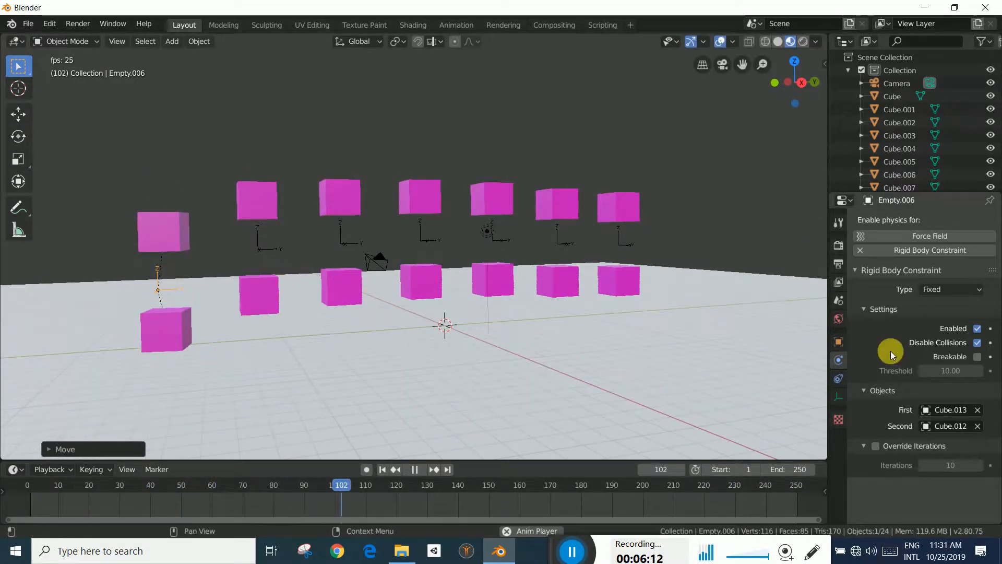
pyautogui.click(977, 344)
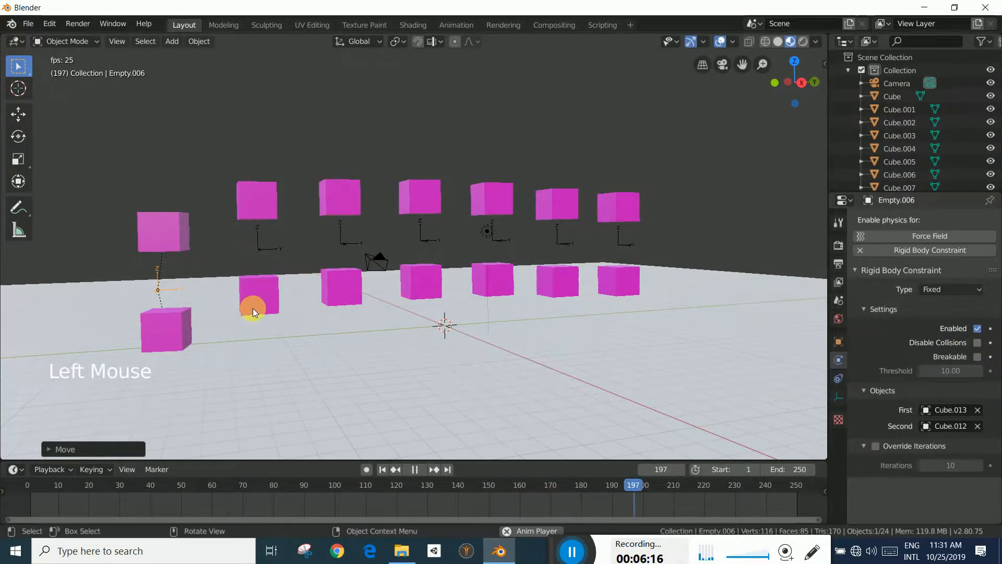
pyautogui.moveTo(252, 308); pyautogui.dragTo(237, 321, button='middle')
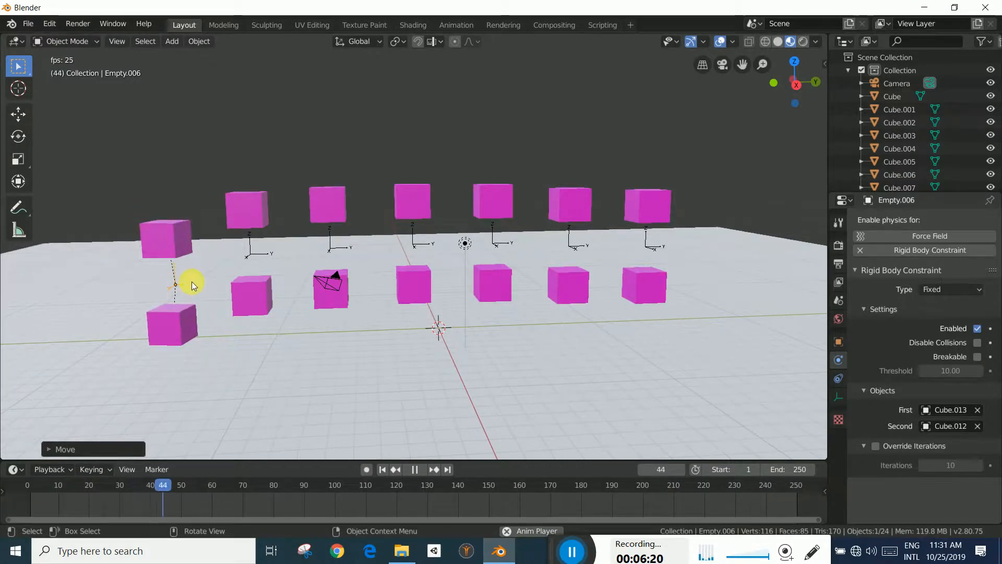
# Move the leftmost set's empty to the outer side of its cubes, stop playback and return to the first frame
pyautogui.press('g')
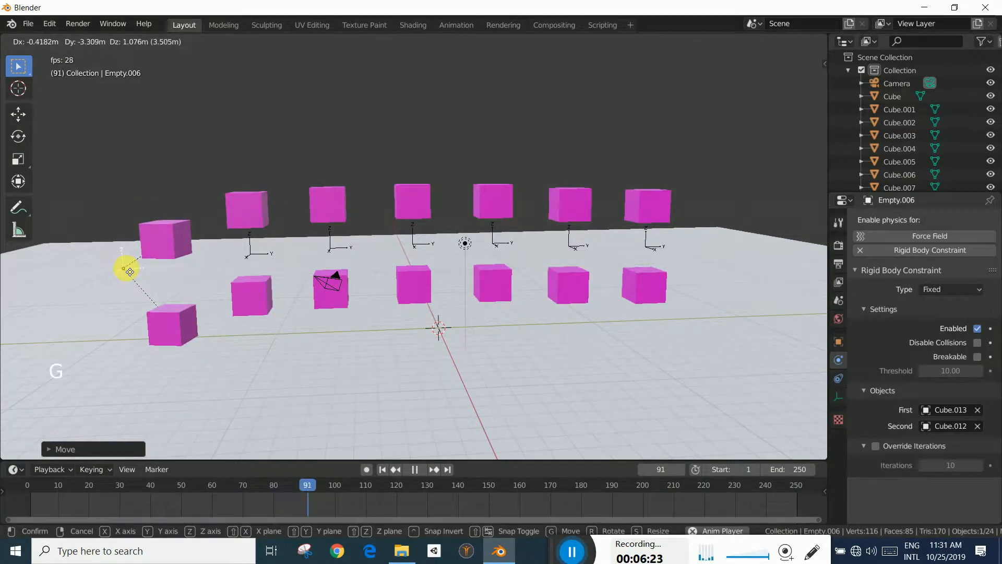
pyautogui.click(116, 272)
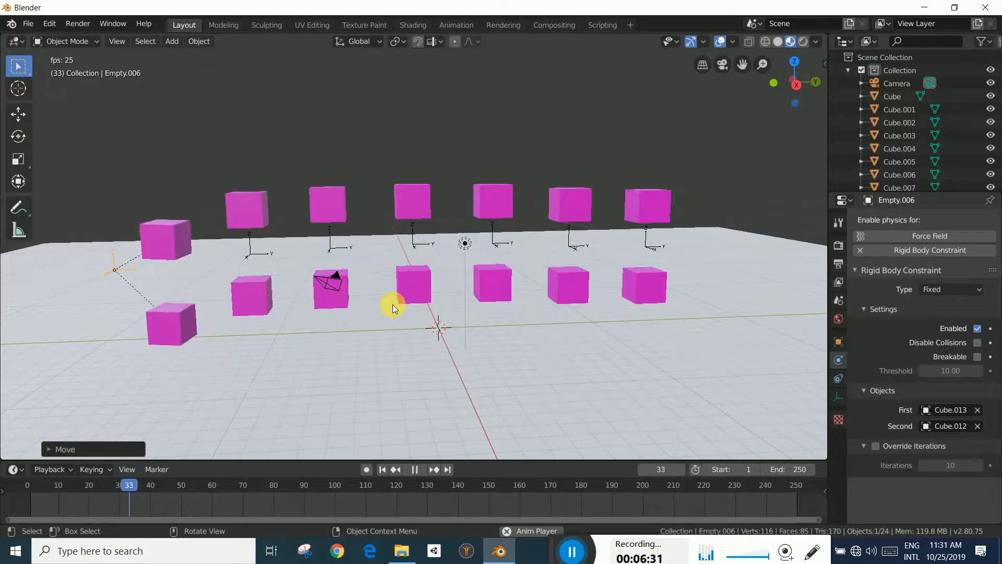
pyautogui.click(415, 469)
pyautogui.click(384, 471)
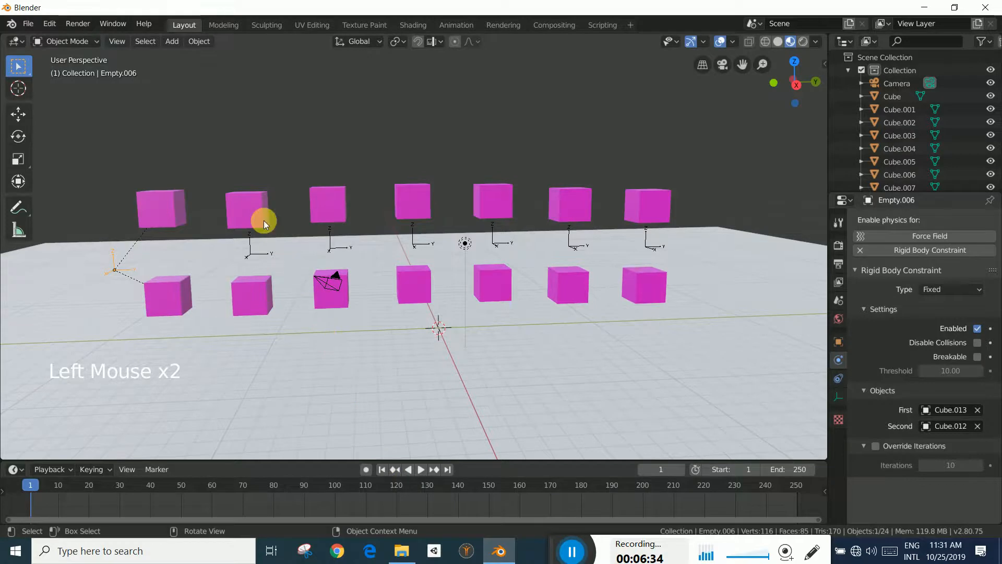
# Give the upper and lower cubes of the second set from the left Active rigid body physics
pyautogui.click(259, 208)
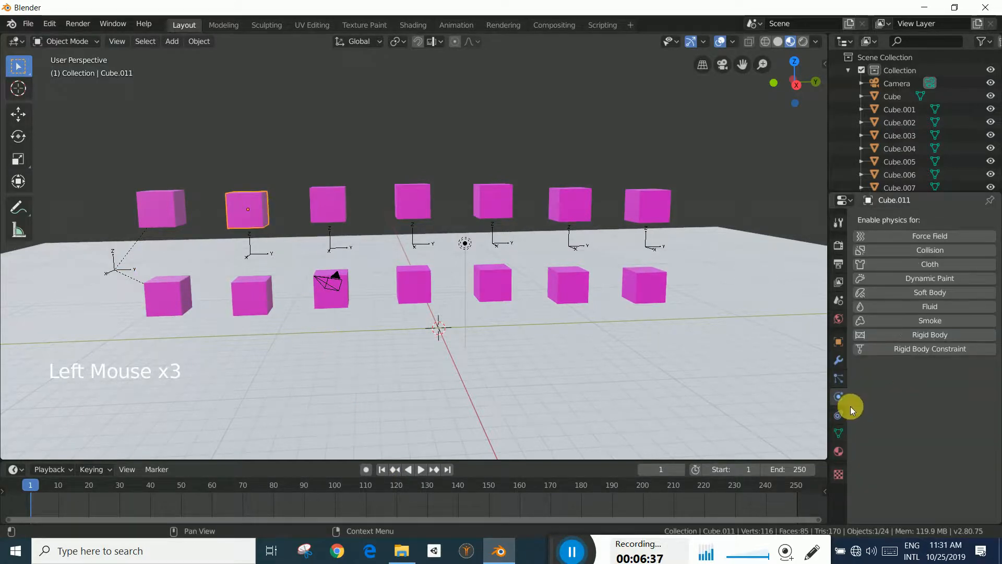
pyautogui.click(938, 335)
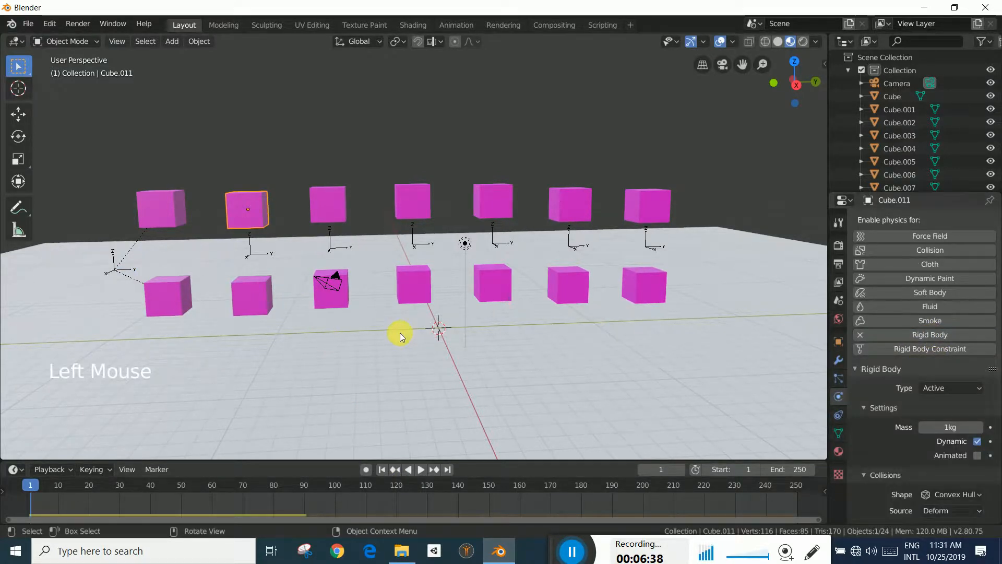
pyautogui.click(252, 294)
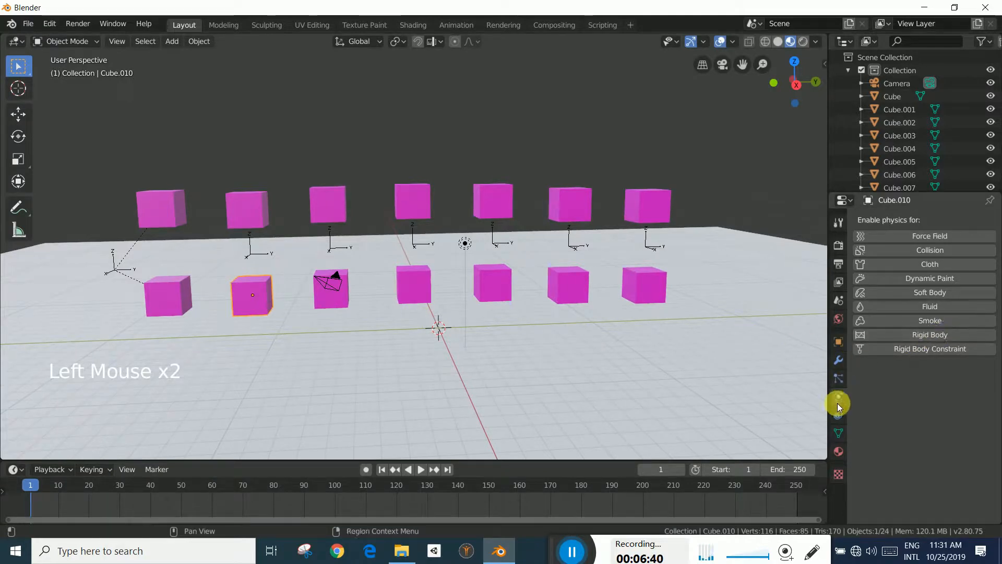
pyautogui.click(924, 337)
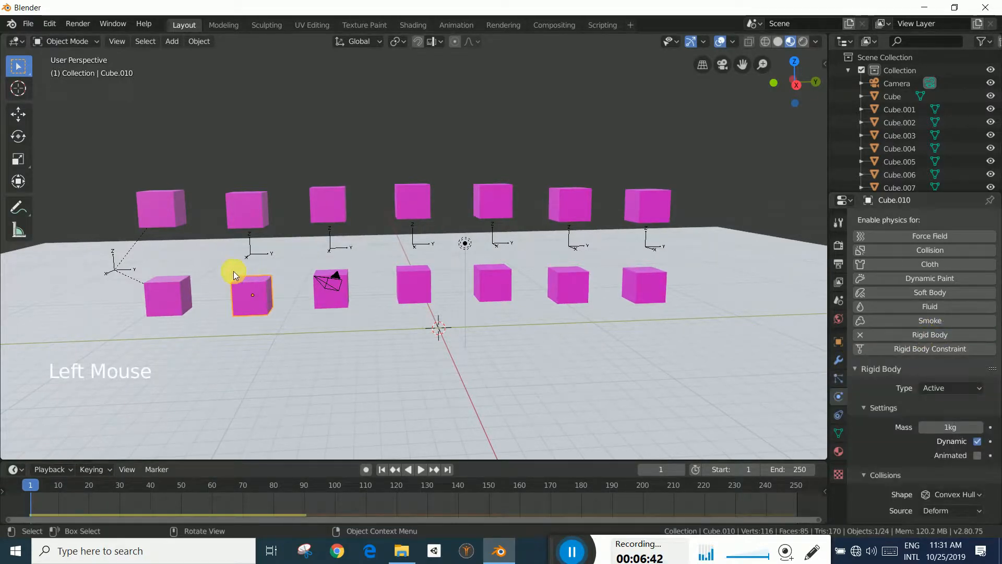
# Add a rigid body constraint to the second set's empty and set its type to Point
pyautogui.click(248, 240)
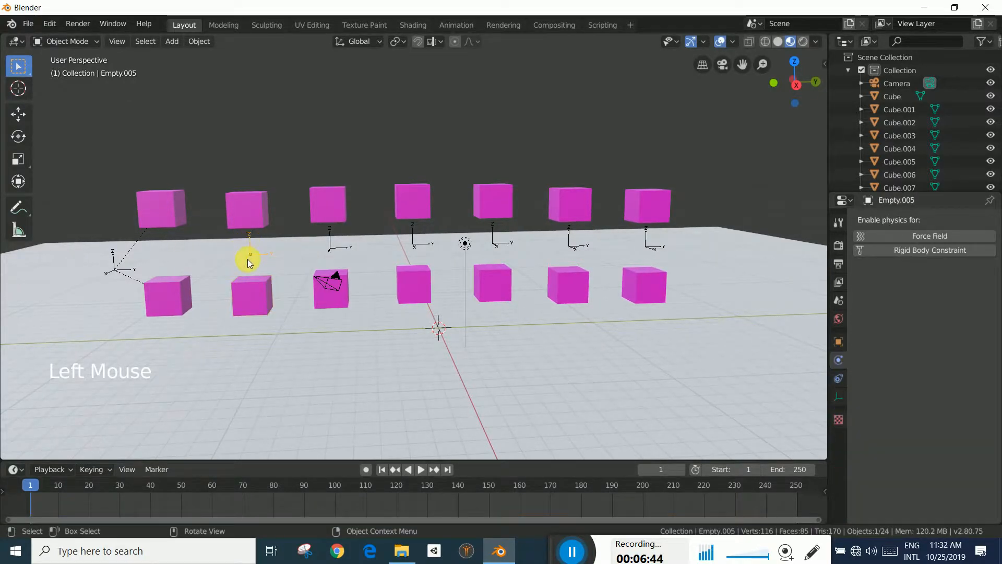
pyautogui.click(921, 251)
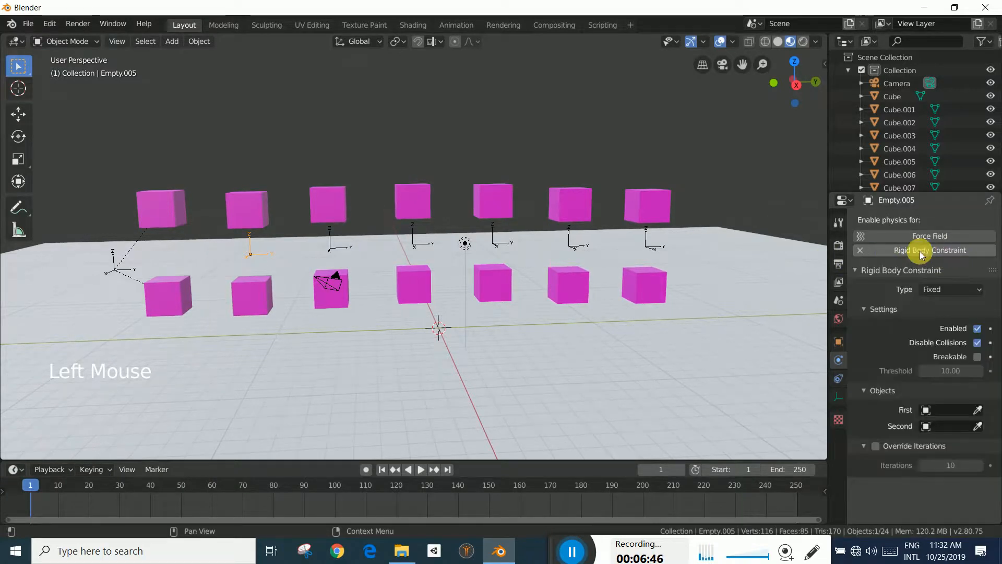
pyautogui.click(945, 289)
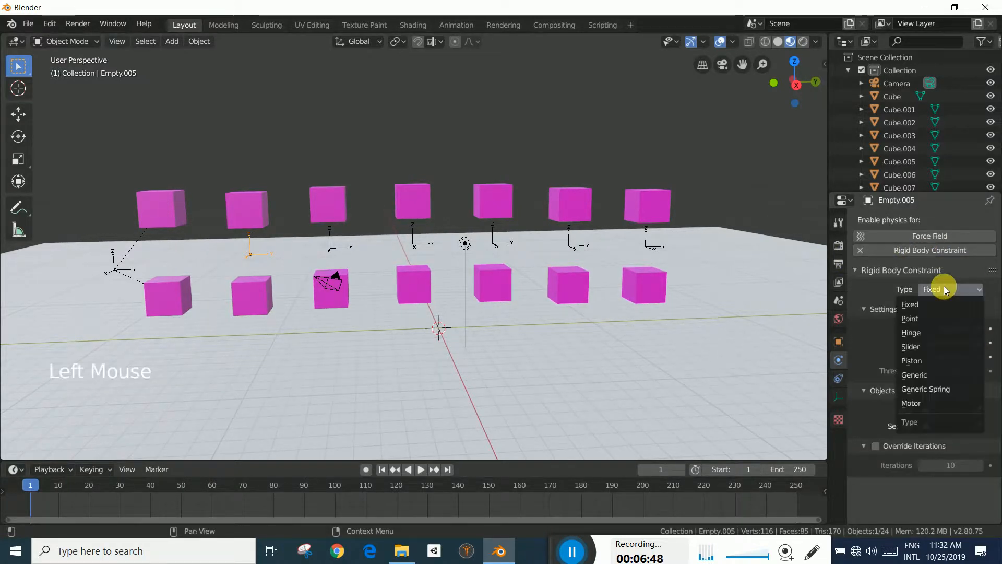
pyautogui.click(931, 317)
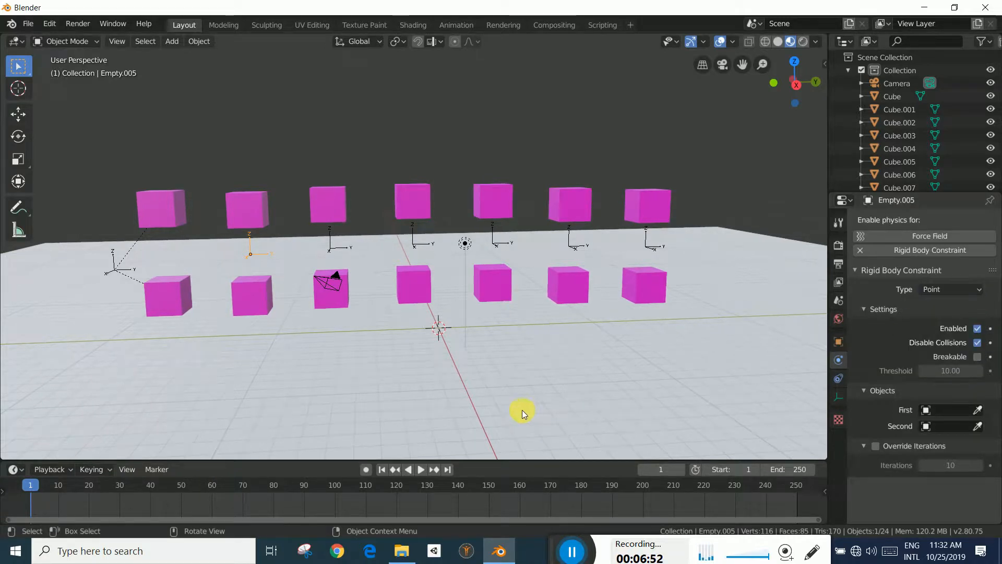
# Play the simulation, move the second set's empty about 12 m away, high above the leftmost set, and return to the first frame
pyautogui.click(420, 470)
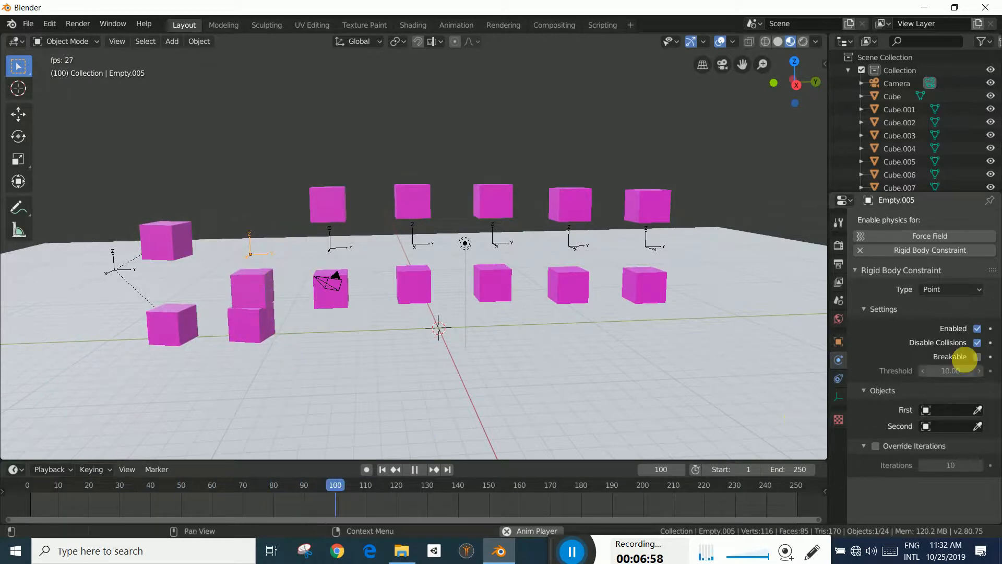
pyautogui.scroll(-7, 967, 355)
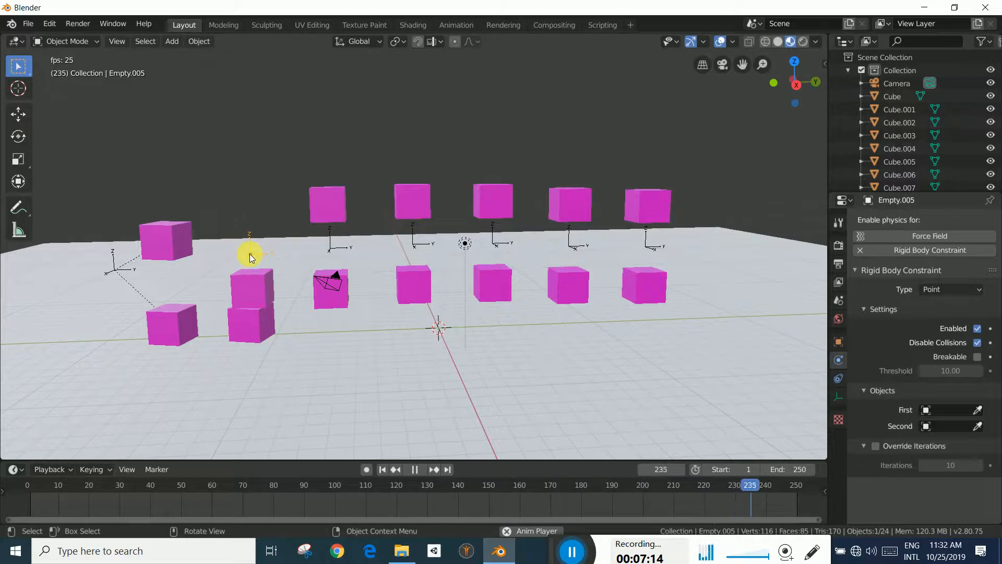
pyautogui.press('g')
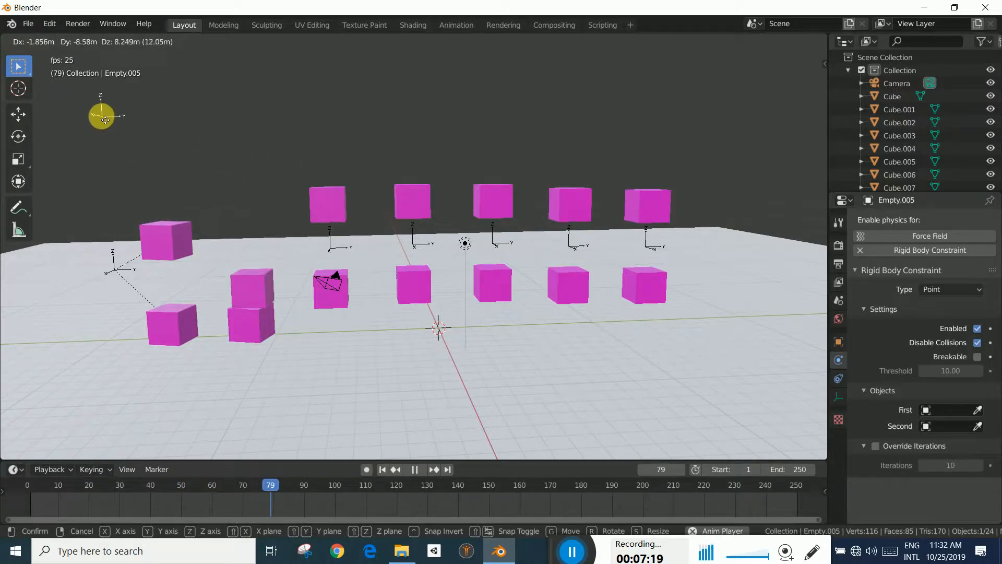
pyautogui.click(105, 120)
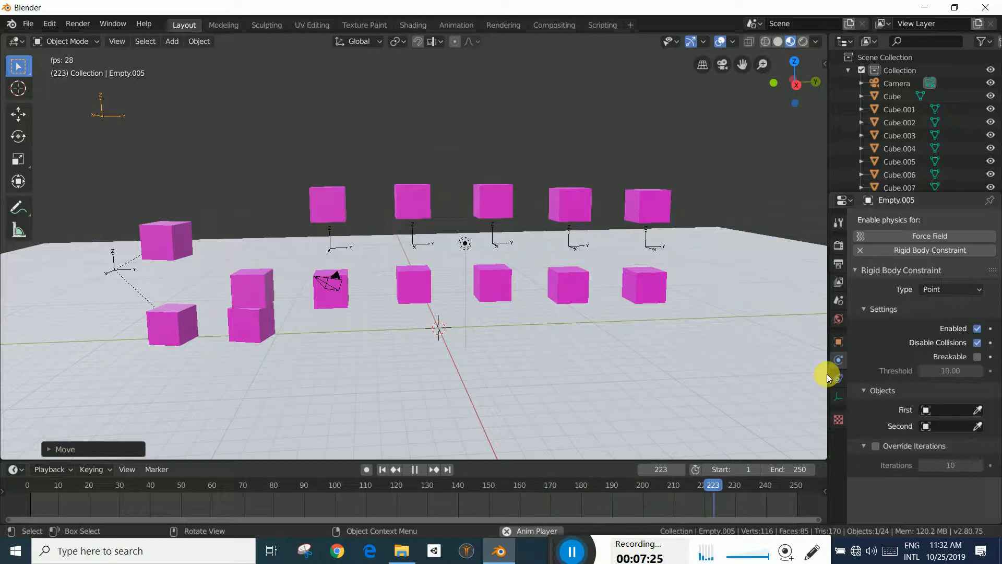
pyautogui.click(414, 470)
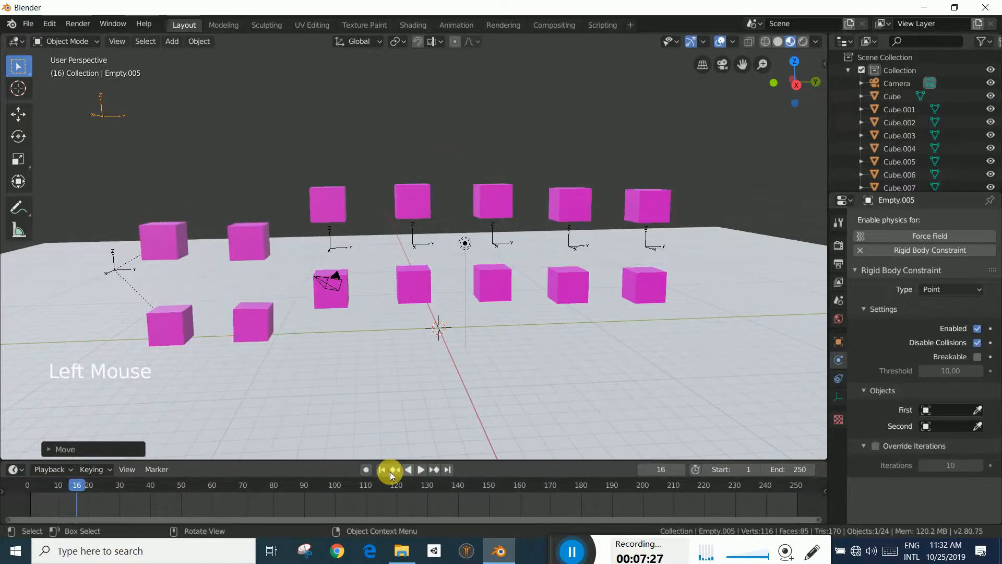
pyautogui.click(381, 469)
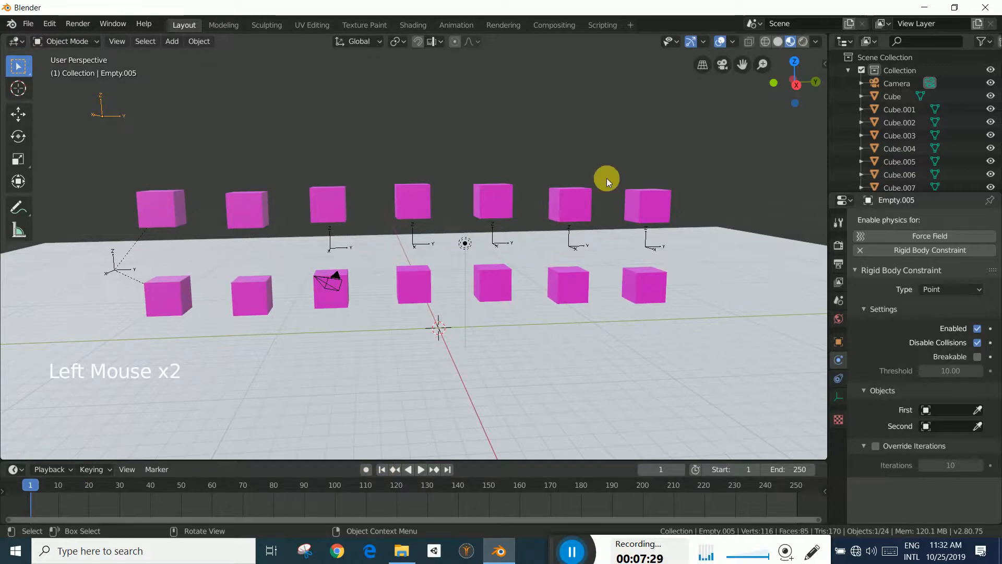
# Assign the second set's upper cube as the Point constraint's first object and its lower cube as the second
pyautogui.click(978, 412)
pyautogui.click(255, 218)
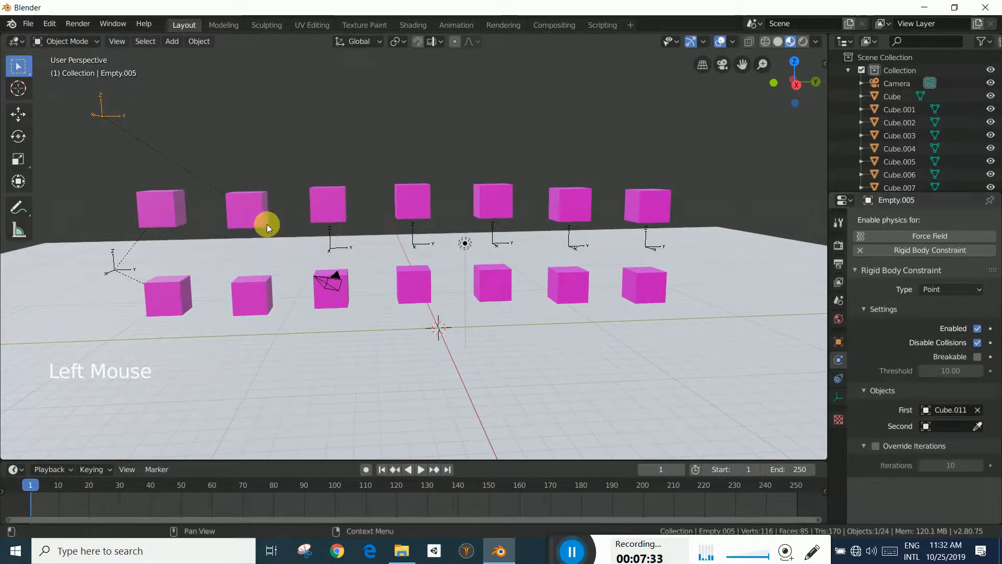
pyautogui.click(977, 426)
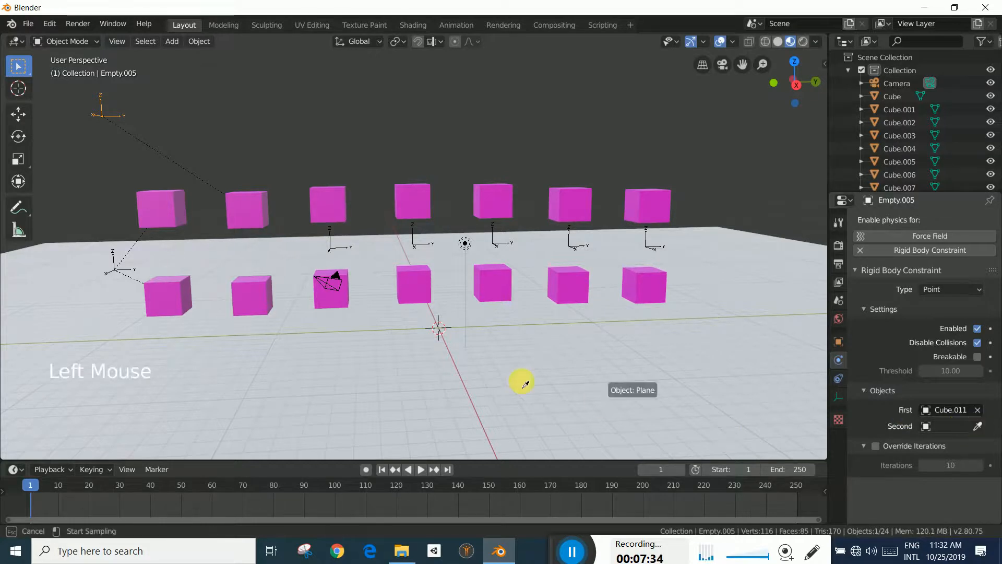
pyautogui.click(252, 294)
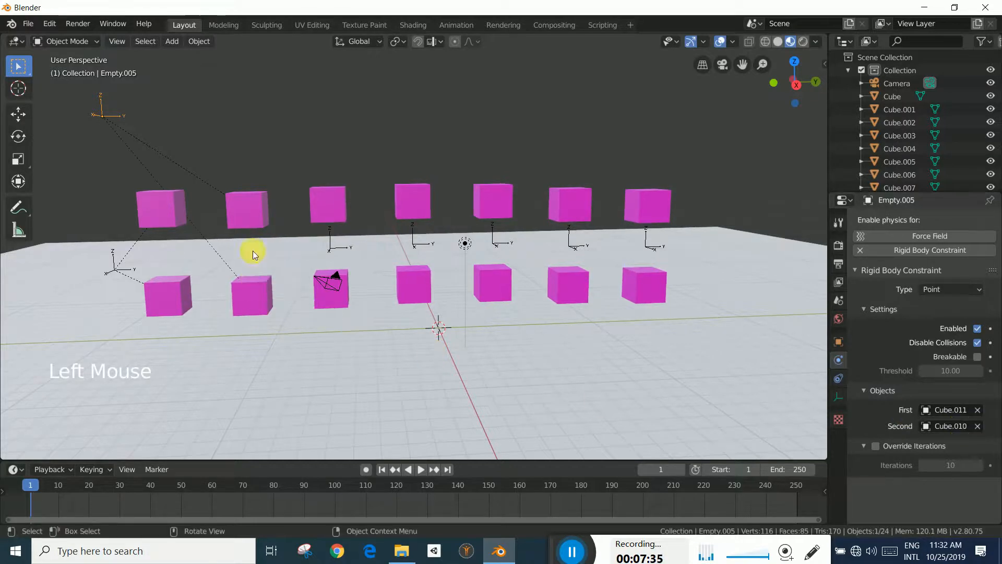
# Play the simulation to check the Point constraint, and move its empty to just above the second set's cubes during playback
pyautogui.click(419, 470)
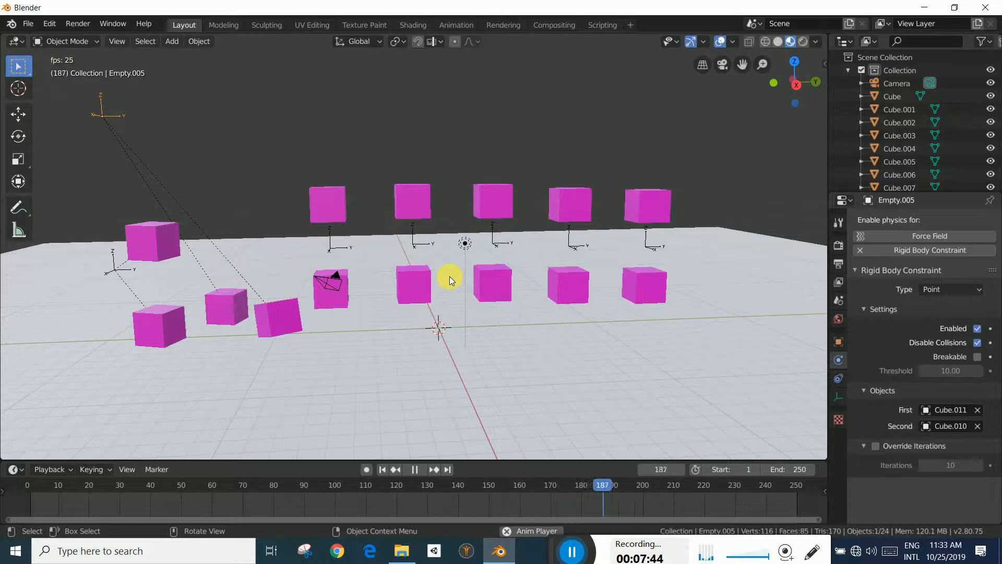
pyautogui.press('g')
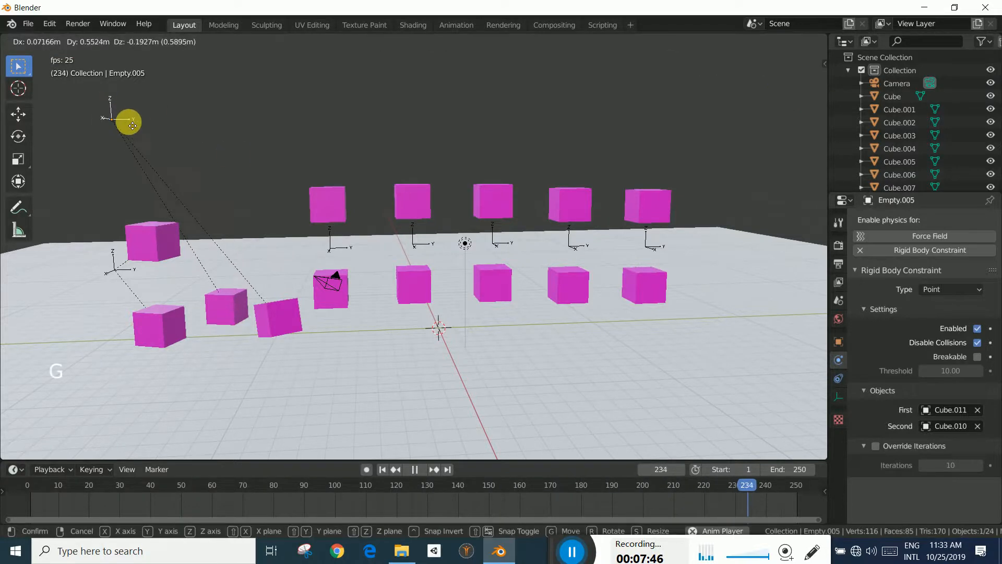
pyautogui.click(277, 168)
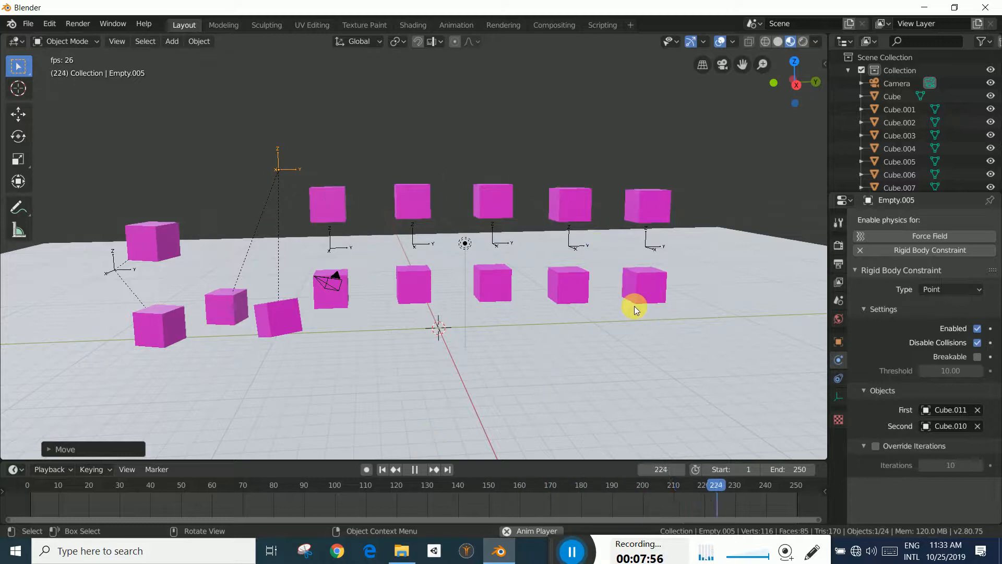
# Turn off Disable Collisions on the second set's Point constraint during playback, check the simulation, then stop and return to the first frame
pyautogui.click(977, 343)
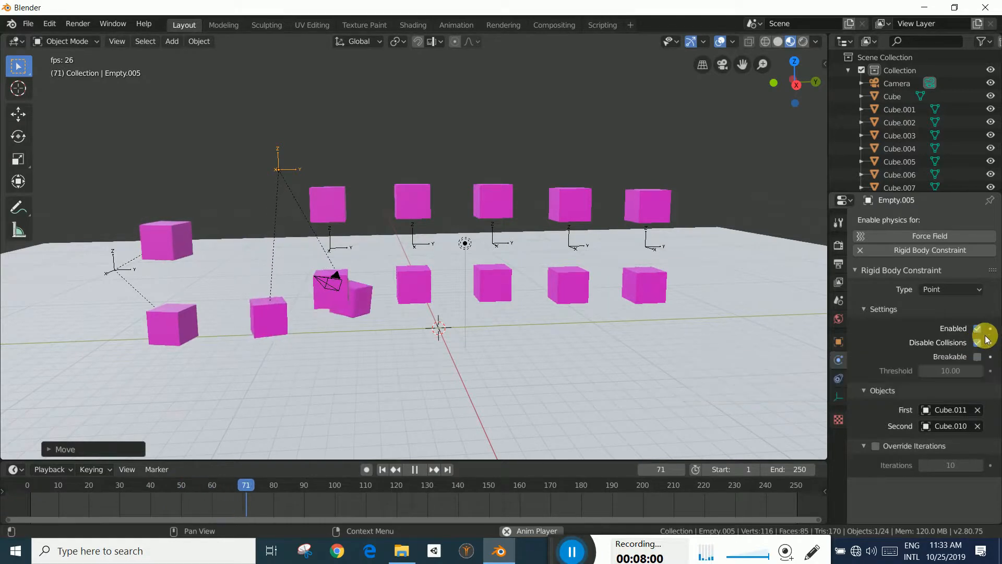
pyautogui.click(977, 342)
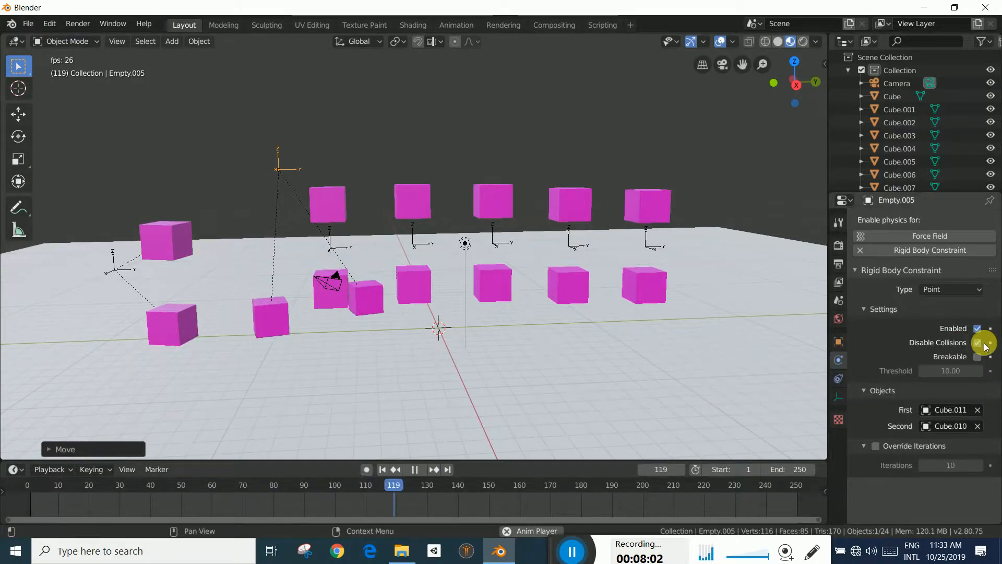
pyautogui.click(977, 343)
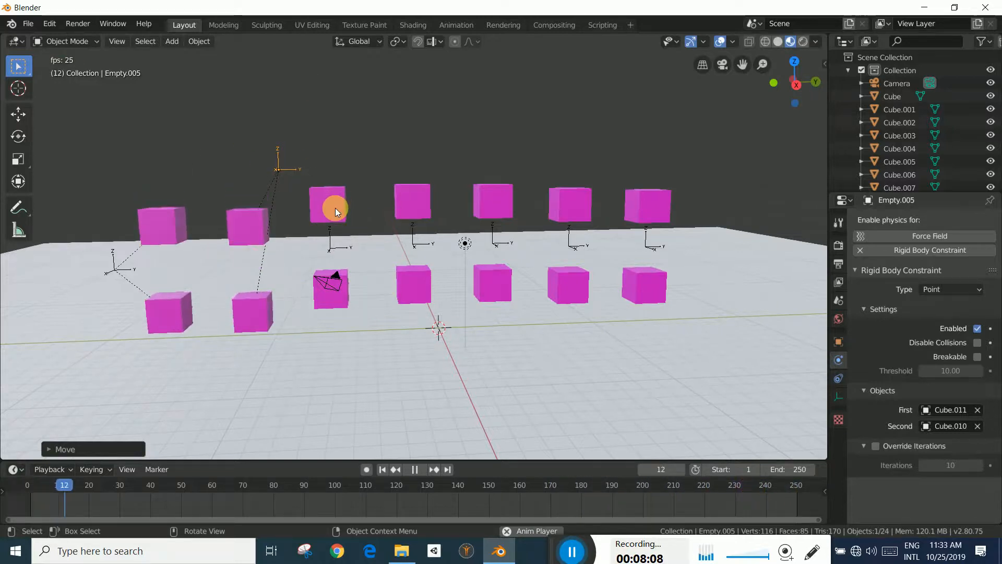
pyautogui.click(418, 472)
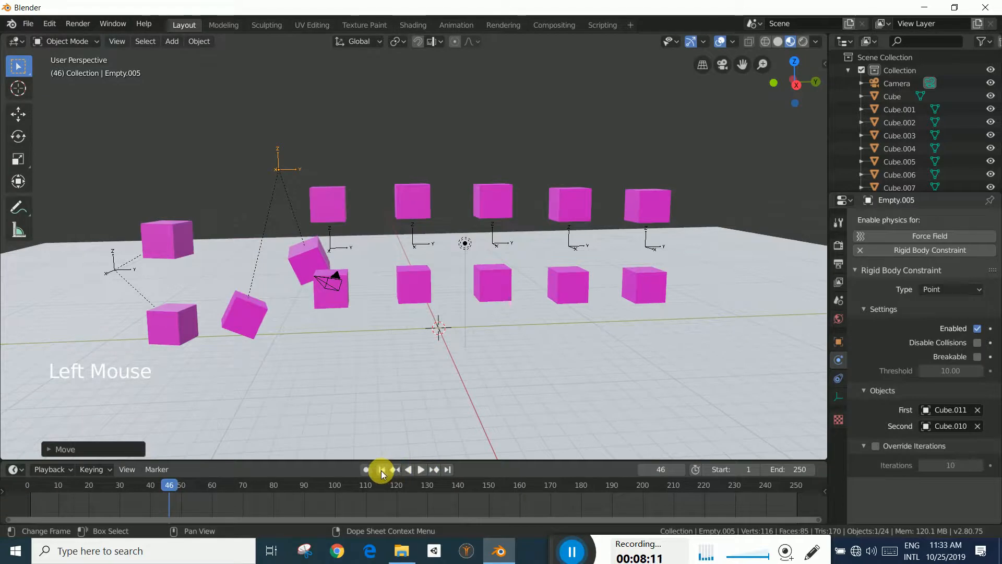
pyautogui.click(382, 469)
# Make the third set's upper and lower cubes active rigid bodies
pyautogui.click(335, 206)
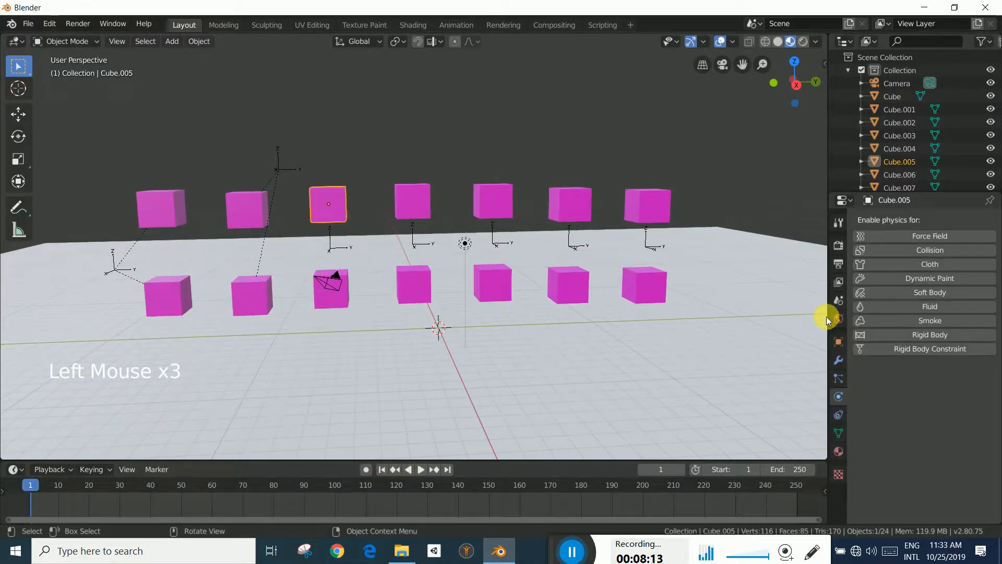
pyautogui.click(924, 335)
pyautogui.click(338, 300)
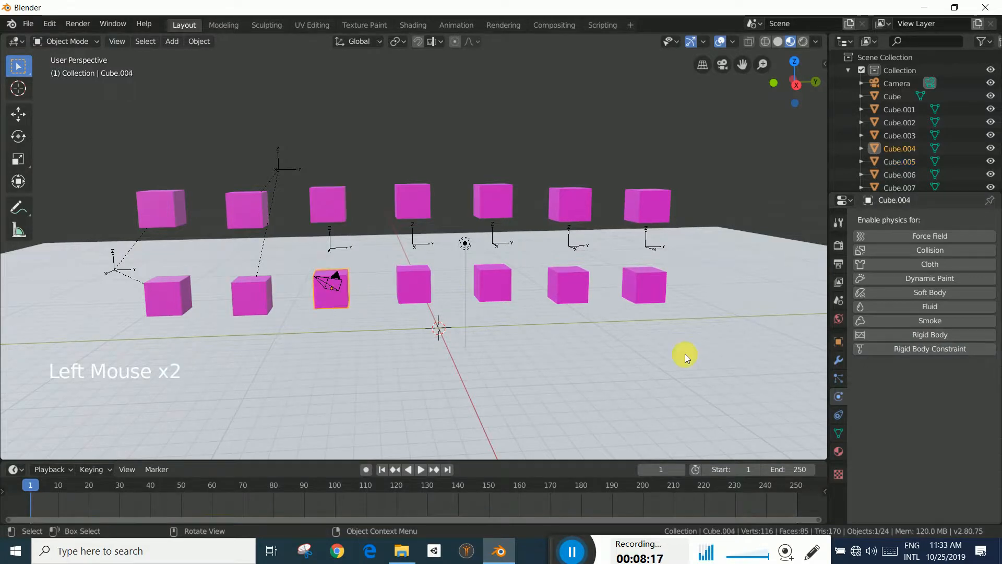
pyautogui.click(956, 334)
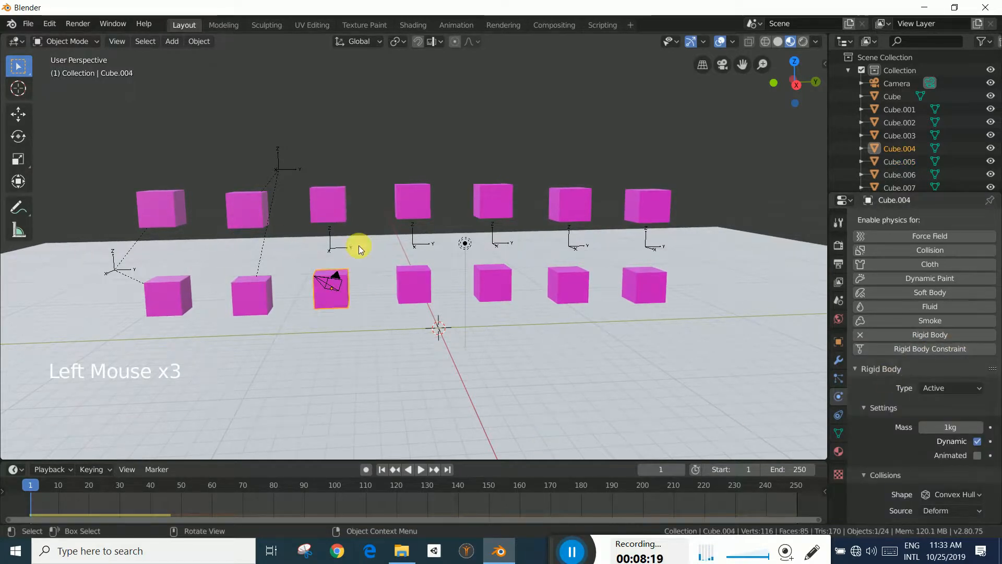
# Add a rigid body constraint to the third set's empty and set its type to Hinge
pyautogui.click(329, 231)
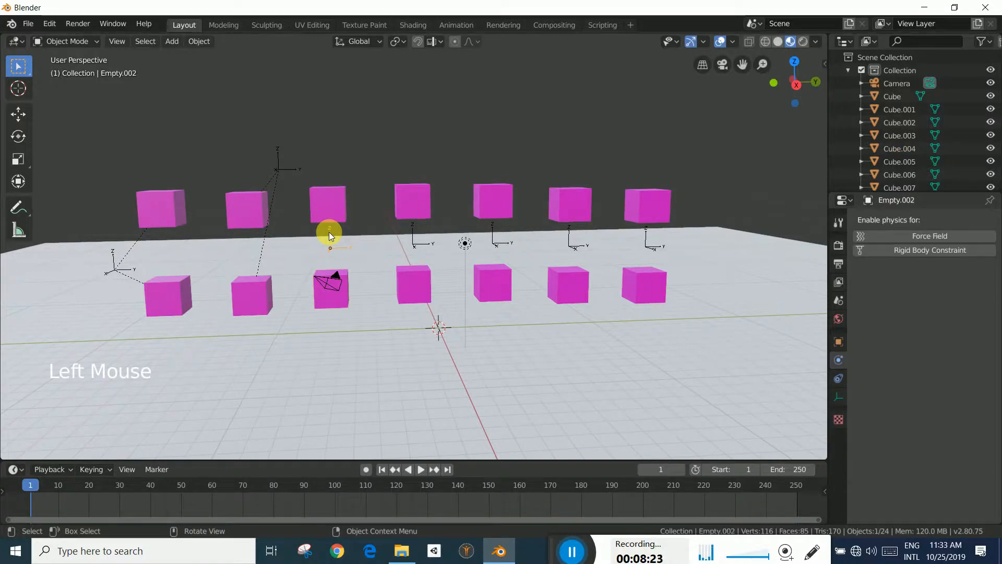
pyautogui.click(935, 252)
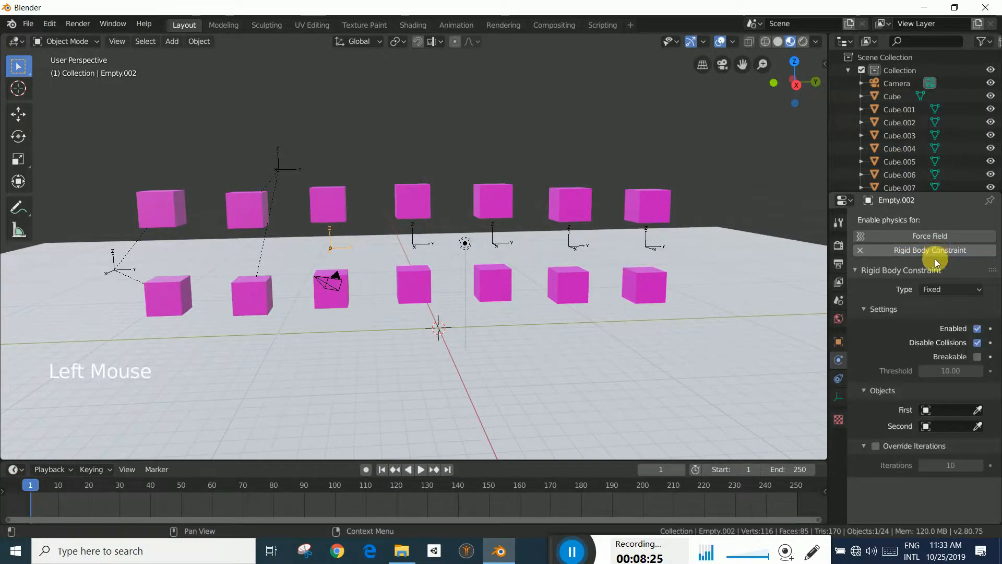
pyautogui.click(951, 289)
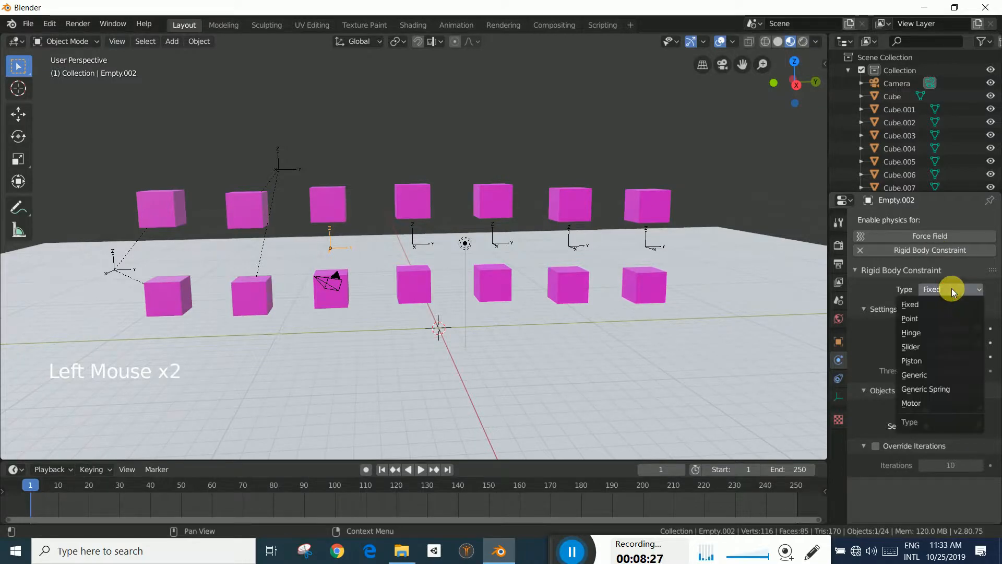
pyautogui.click(938, 332)
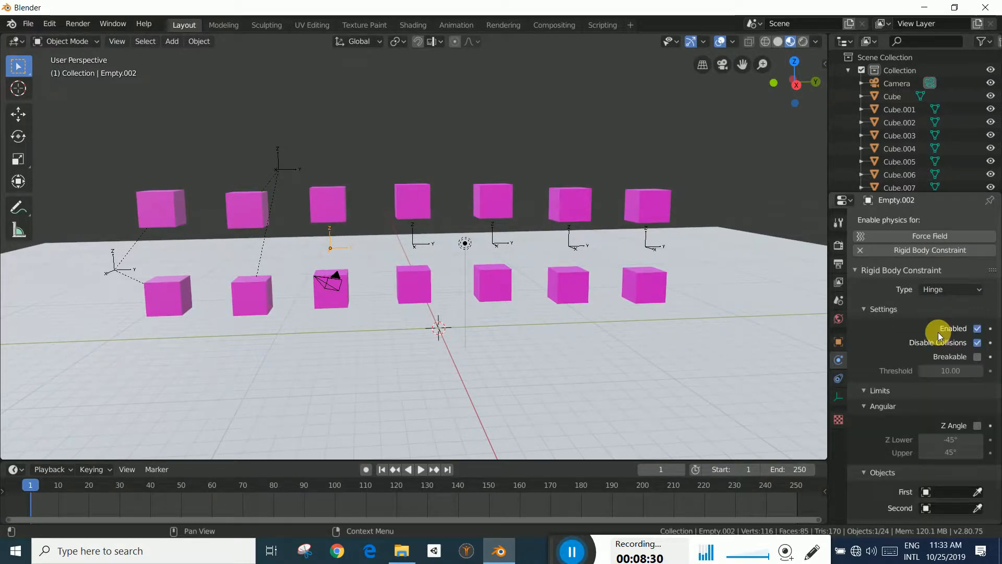
# Assign the third set's upper cube as the Hinge constraint's first object and its lower cube as the second
pyautogui.click(977, 492)
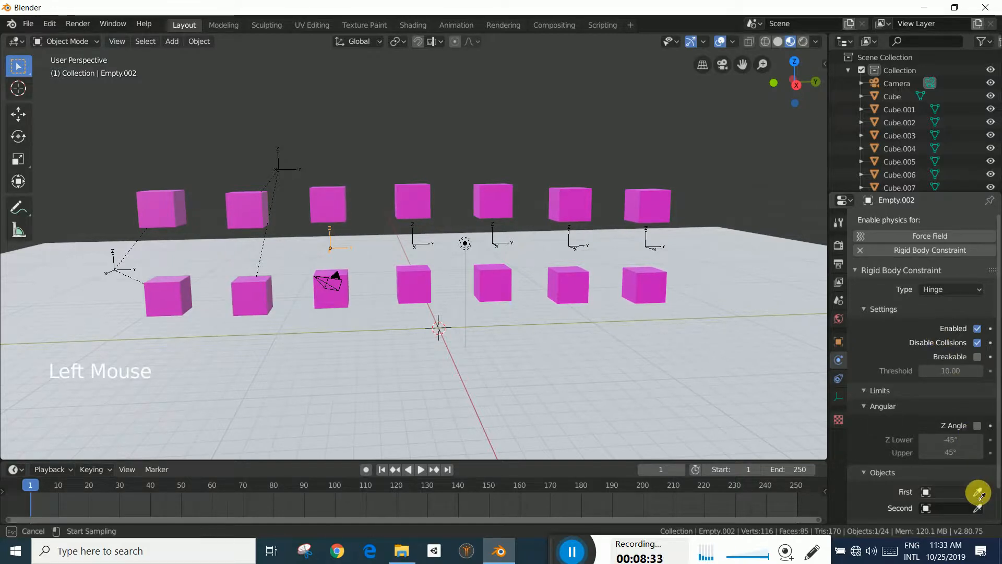
pyautogui.click(328, 200)
pyautogui.click(975, 506)
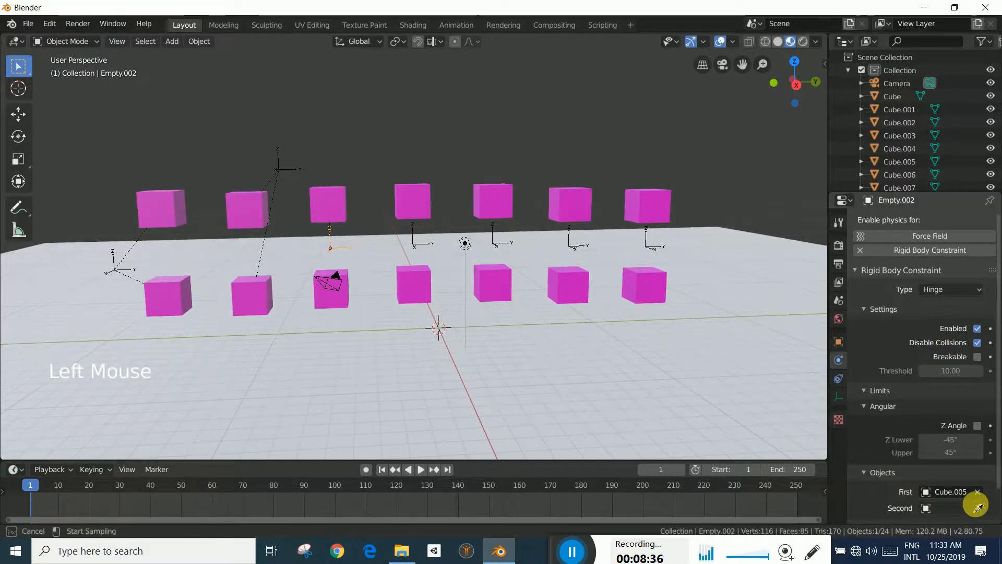
pyautogui.click(333, 298)
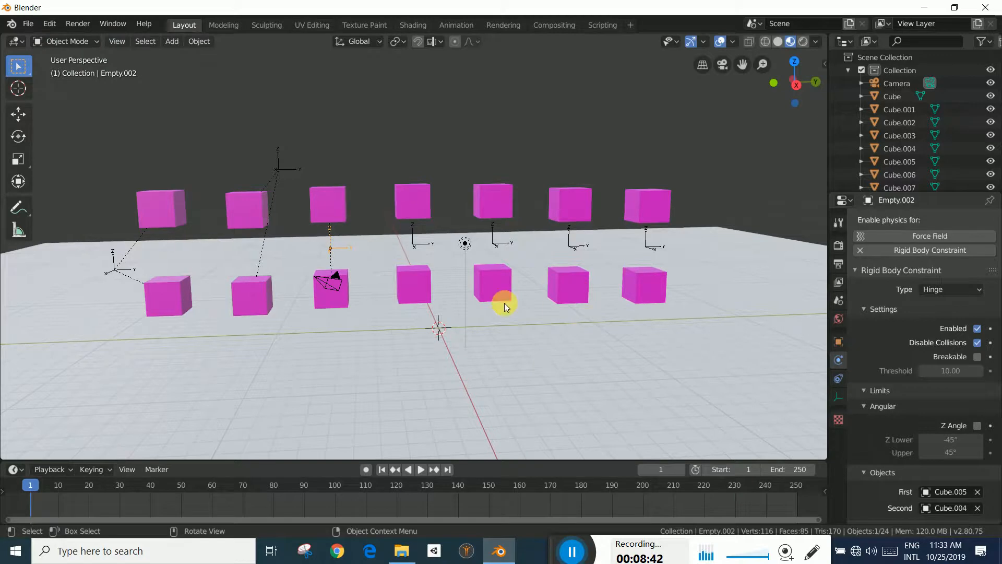
# Play the simulation to check the Hinge constraint, and move its empty to above the second set's raised empty during playback
pyautogui.click(416, 470)
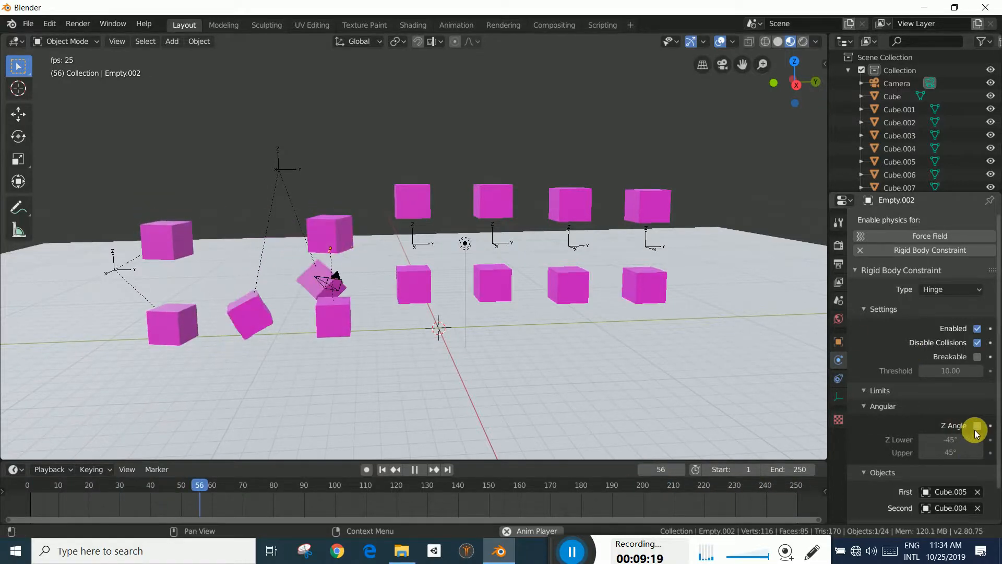
pyautogui.click(328, 239)
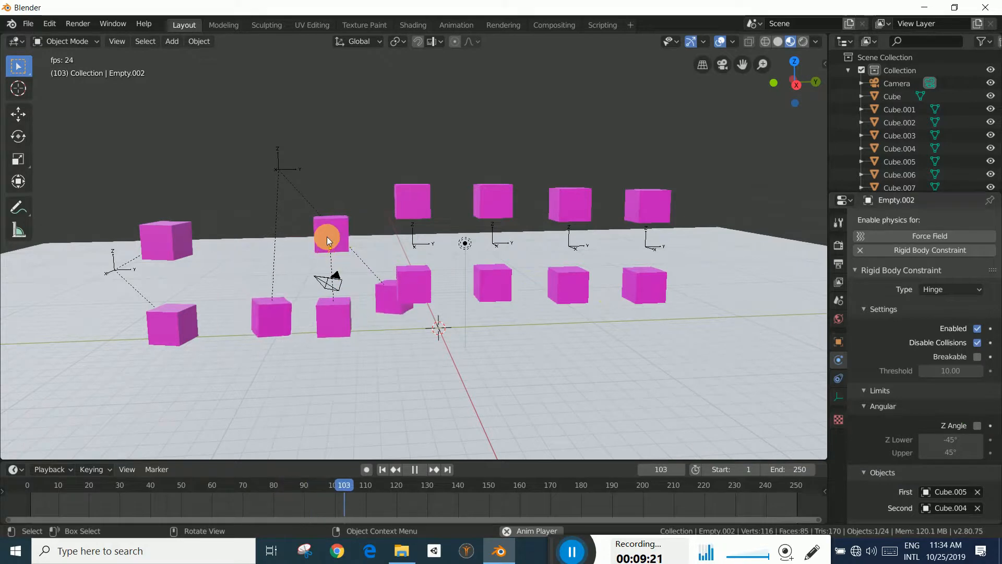
pyautogui.click(330, 239)
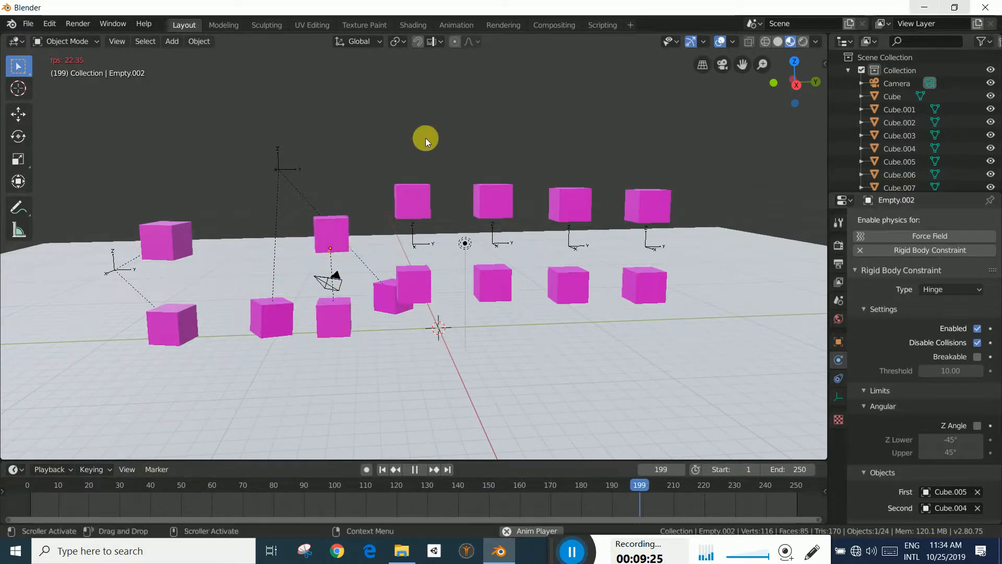
pyautogui.click(378, 295)
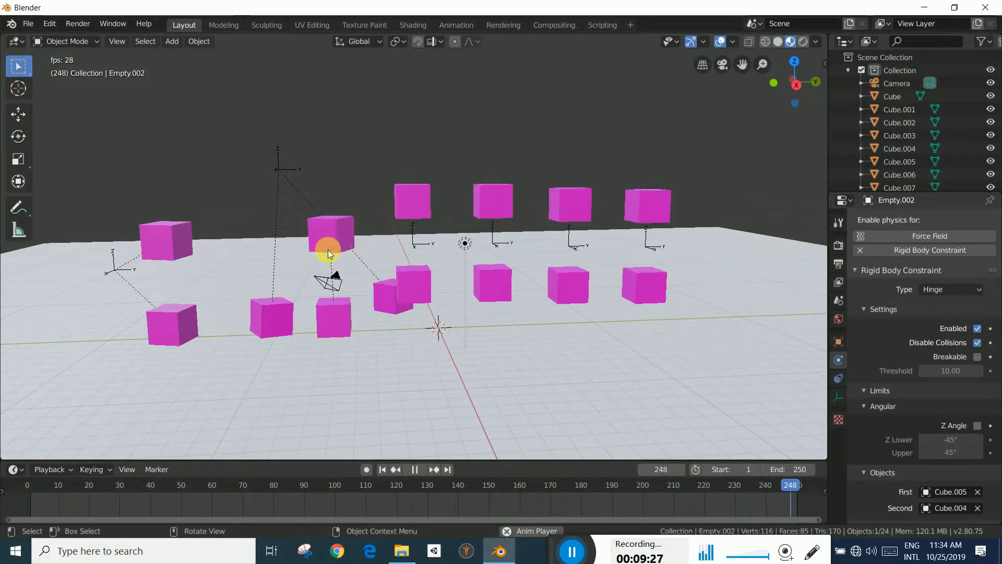
pyautogui.press('g')
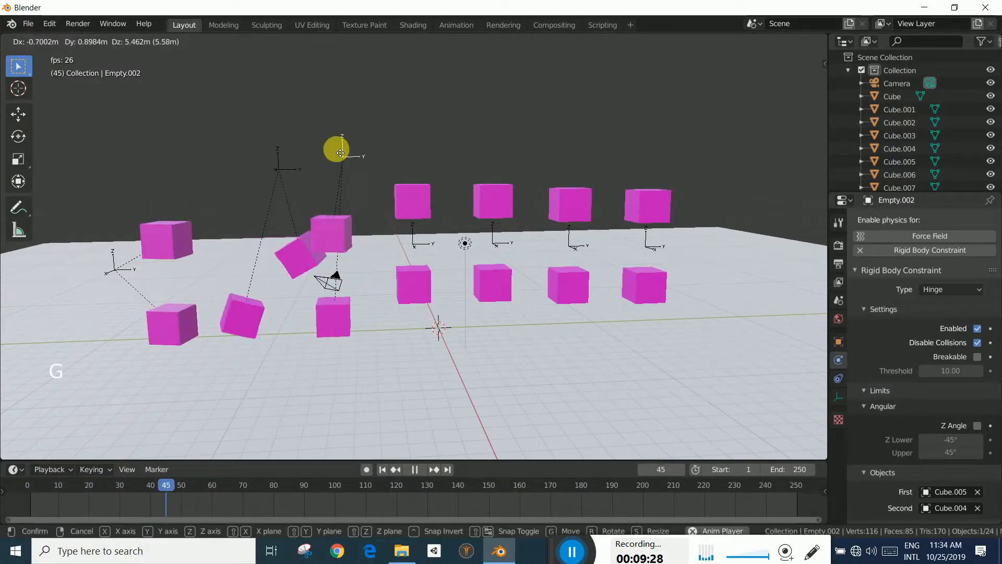
pyautogui.click(278, 117)
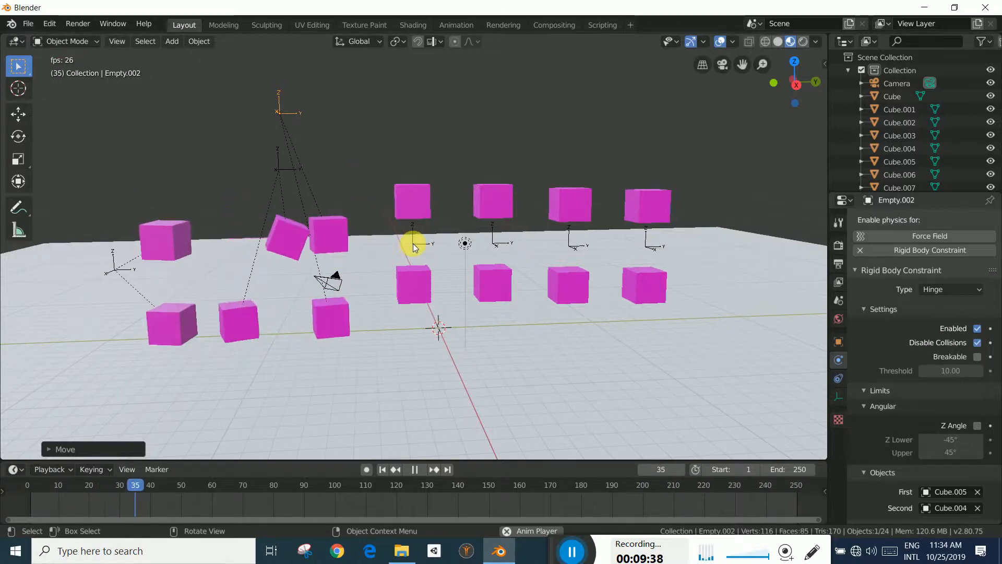
# Make the fourth set's upper and lower cubes active rigid bodies, then stop playback and return to the first frame
pyautogui.click(418, 205)
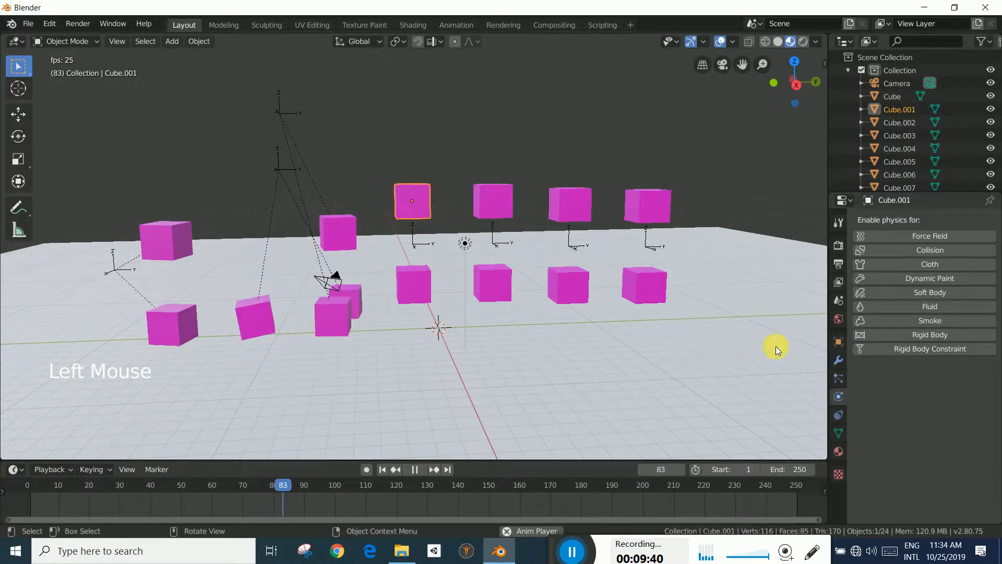
pyautogui.click(874, 335)
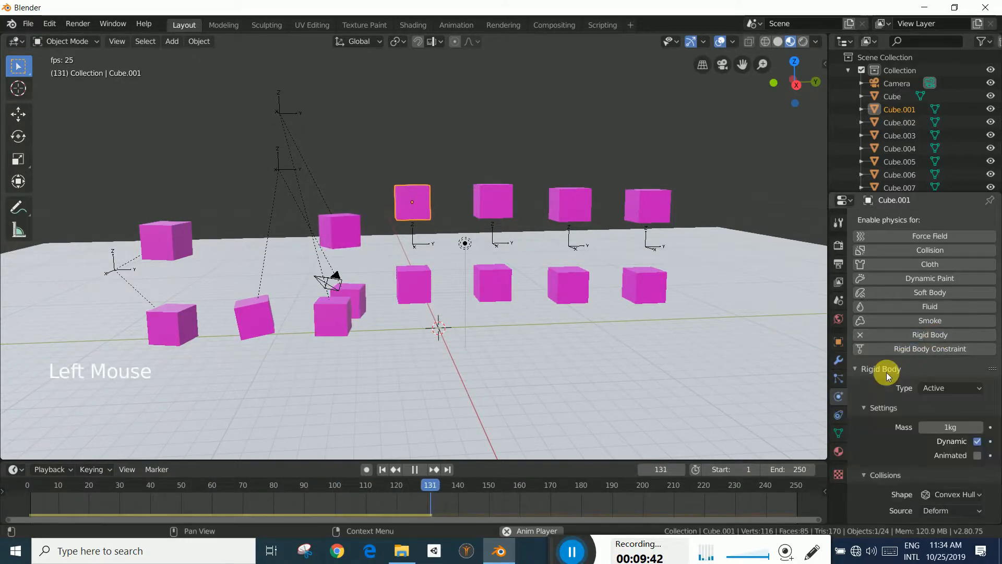
pyautogui.click(415, 280)
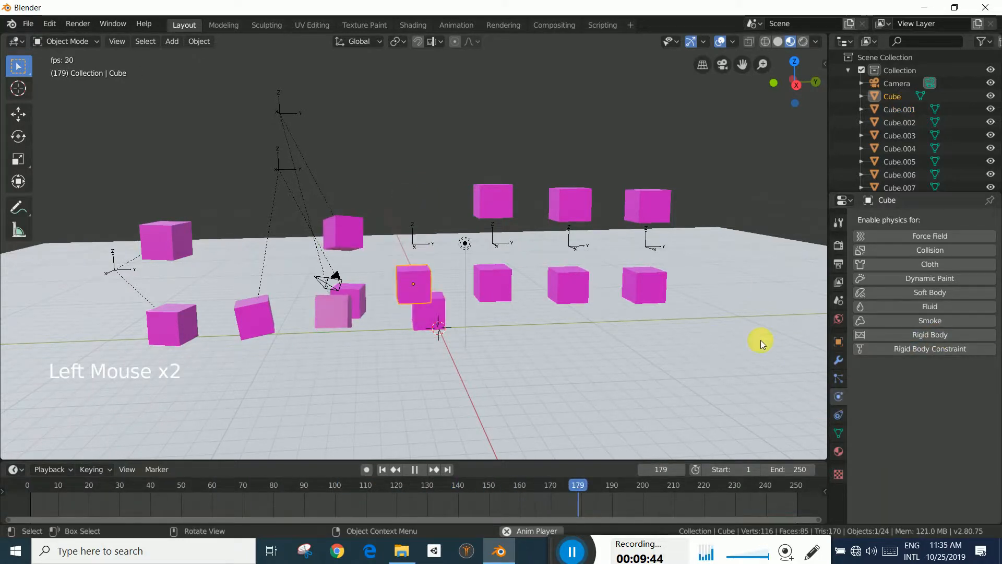
pyautogui.click(867, 335)
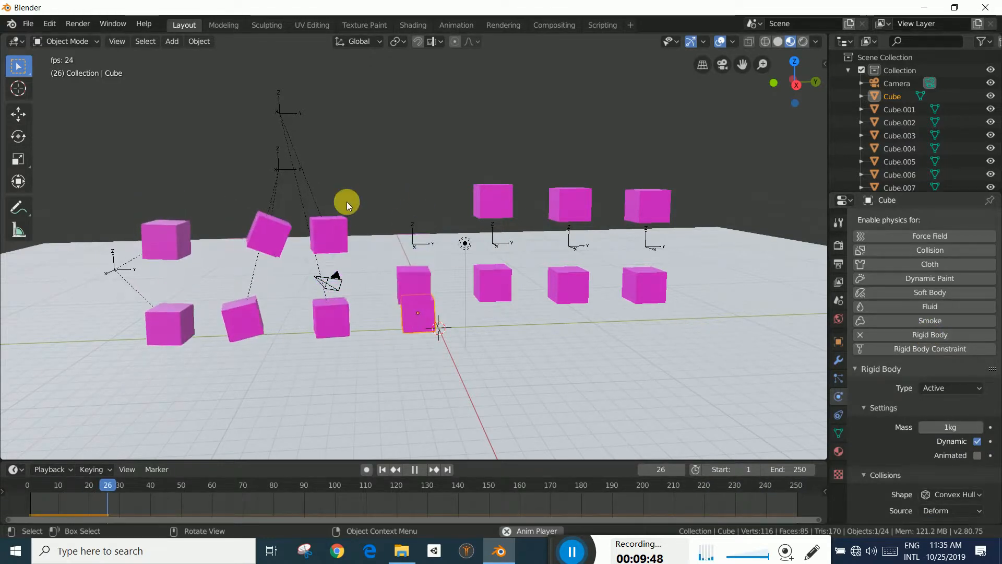
pyautogui.click(416, 469)
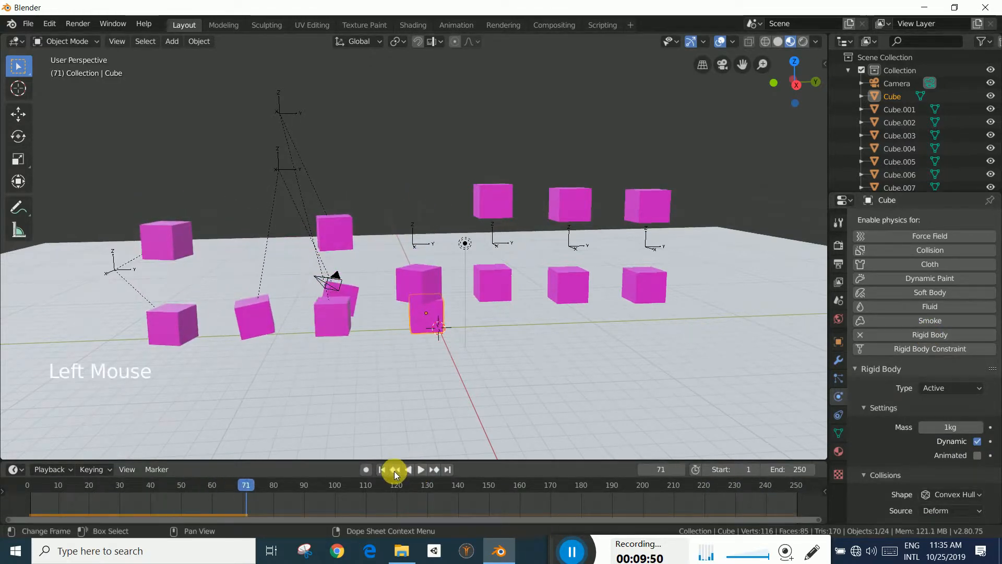
pyautogui.click(384, 470)
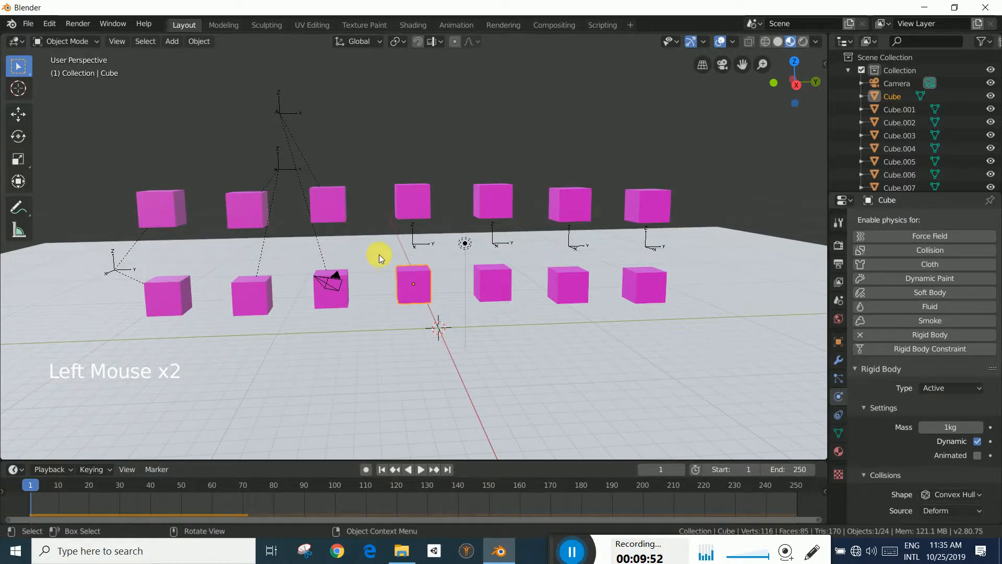
# Add a rigid body constraint to the empty between the fourth set's cubes
pyautogui.scroll(-2, 380, 257)
pyautogui.scroll(2, 379, 257)
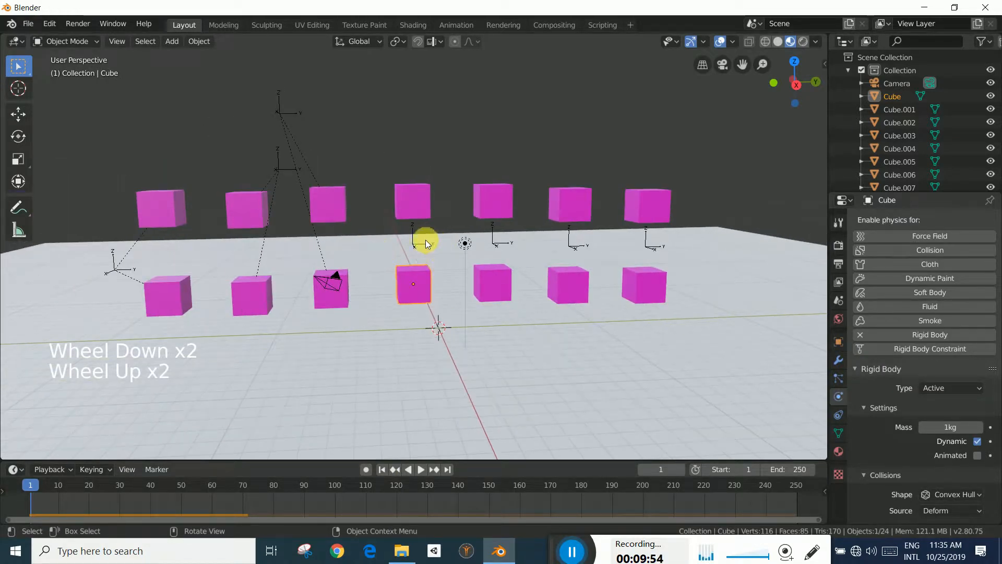
pyautogui.click(412, 233)
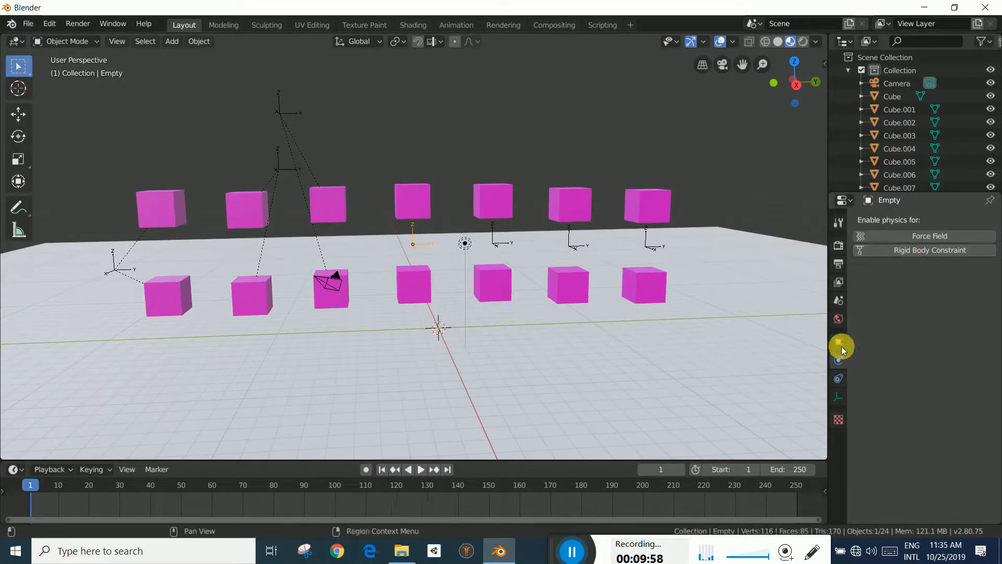
pyautogui.click(929, 250)
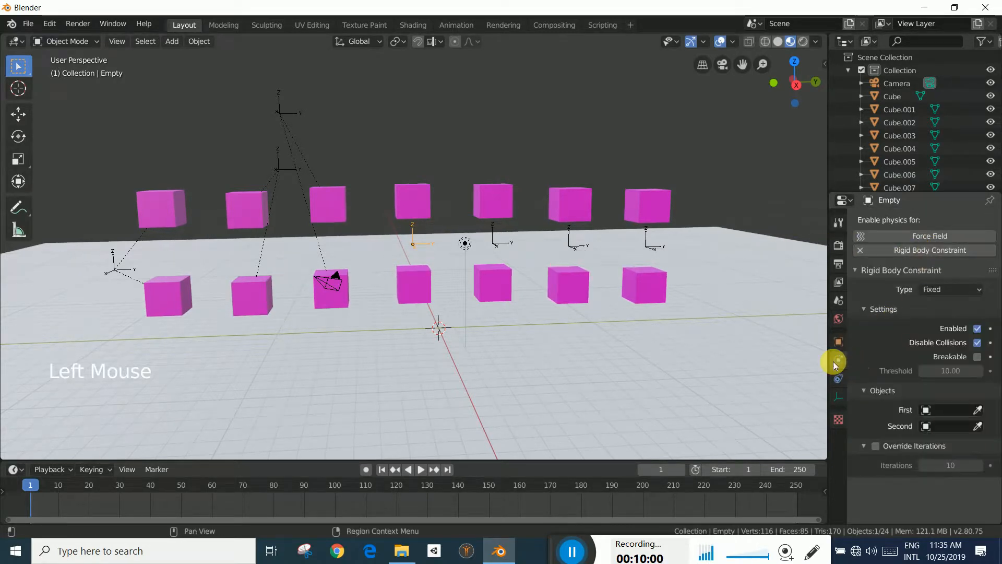
# Assign the fourth set's upper cube as the constraint's first object and its lower cube as the second
pyautogui.click(978, 410)
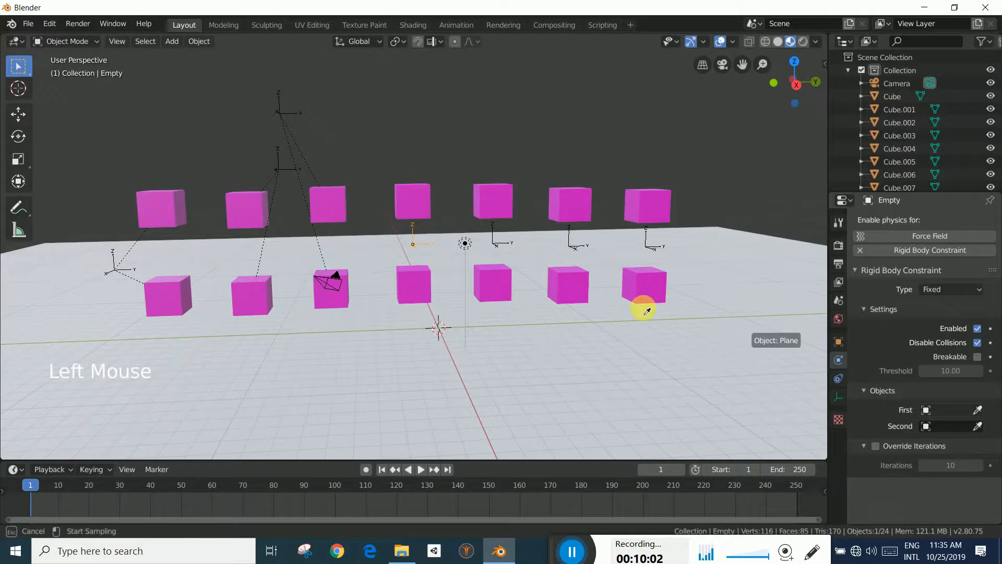
pyautogui.click(413, 203)
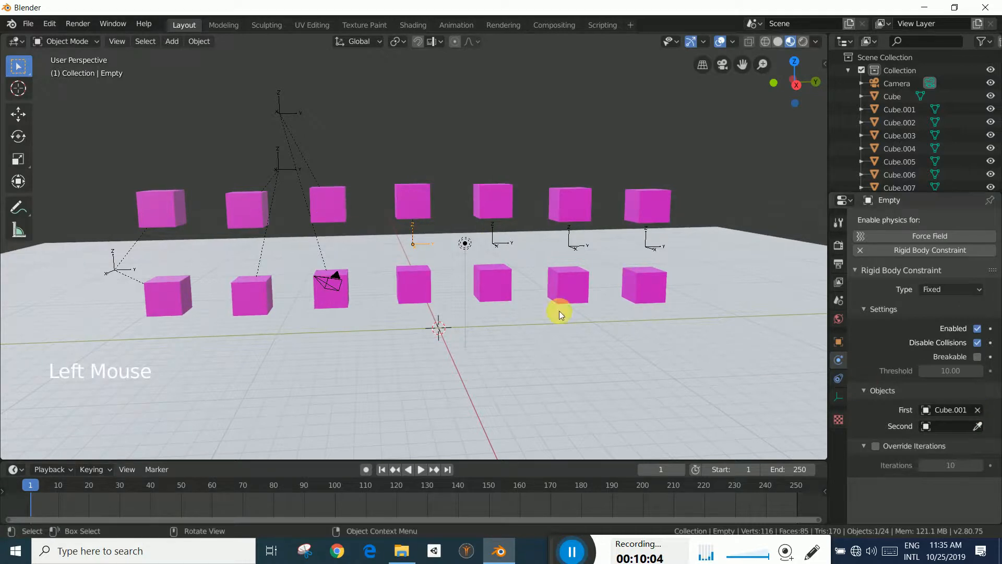
pyautogui.click(978, 426)
pyautogui.click(423, 286)
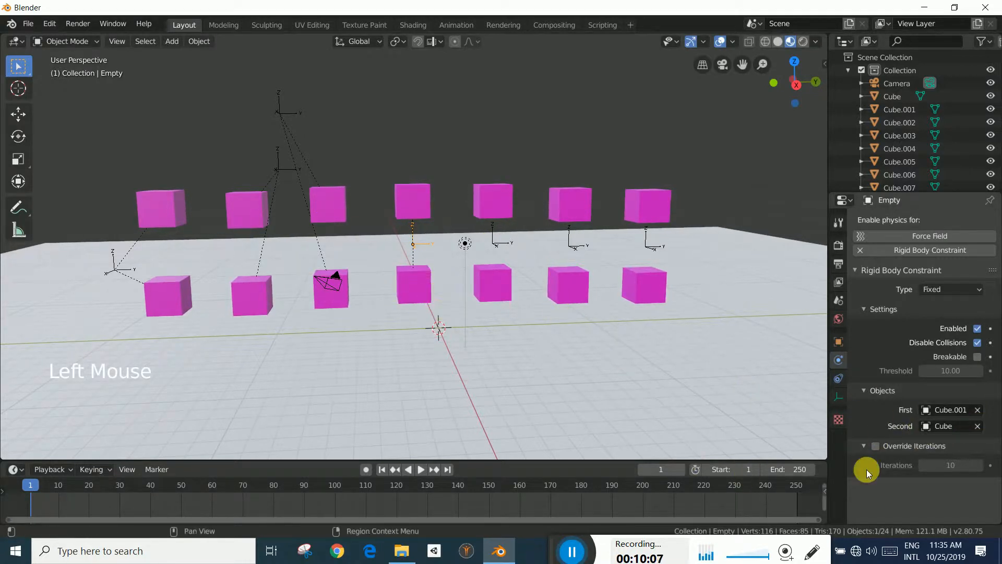
# Set the fourth set's constraint type to Slider and play the simulation to check it
pyautogui.click(943, 290)
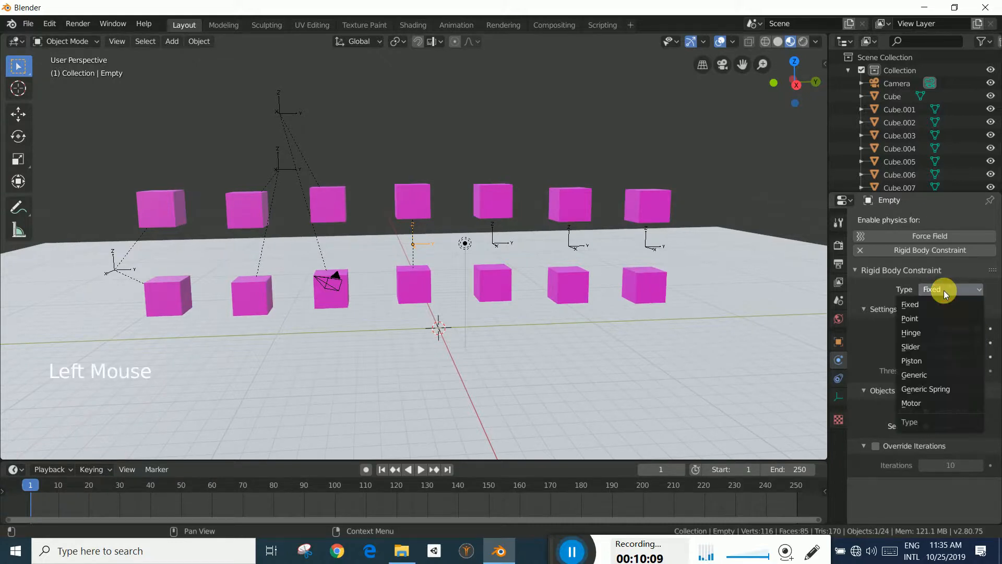
pyautogui.click(925, 348)
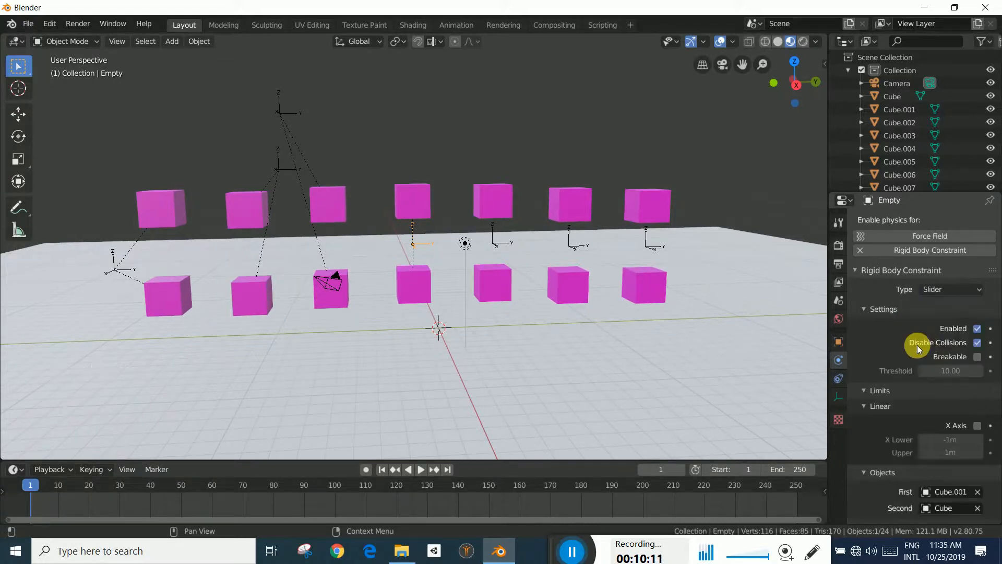
pyautogui.click(424, 472)
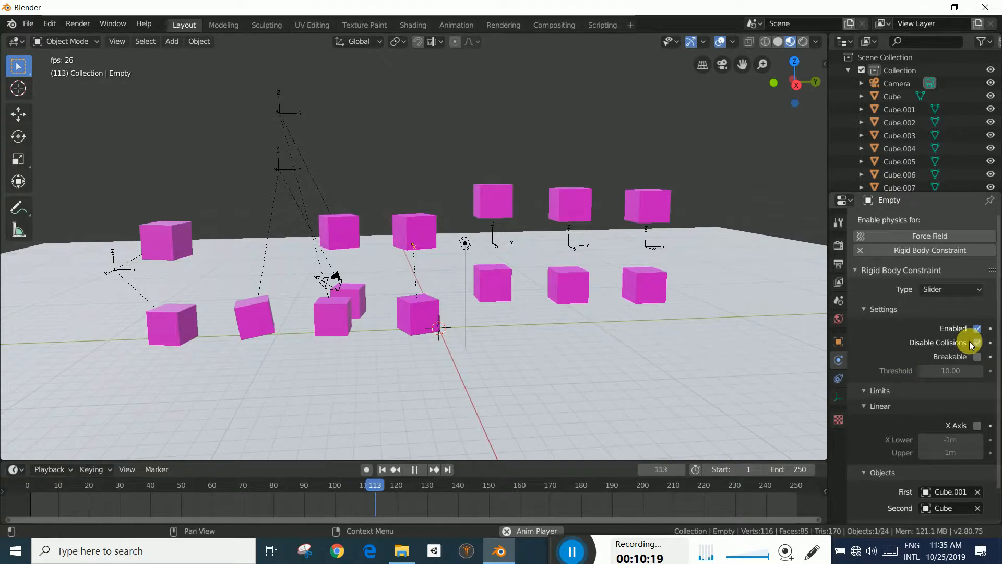
# Enable the linear X Axis limit on the fourth set's Slider constraint and turn off Disable Collisions
pyautogui.scroll(-4, 972, 338)
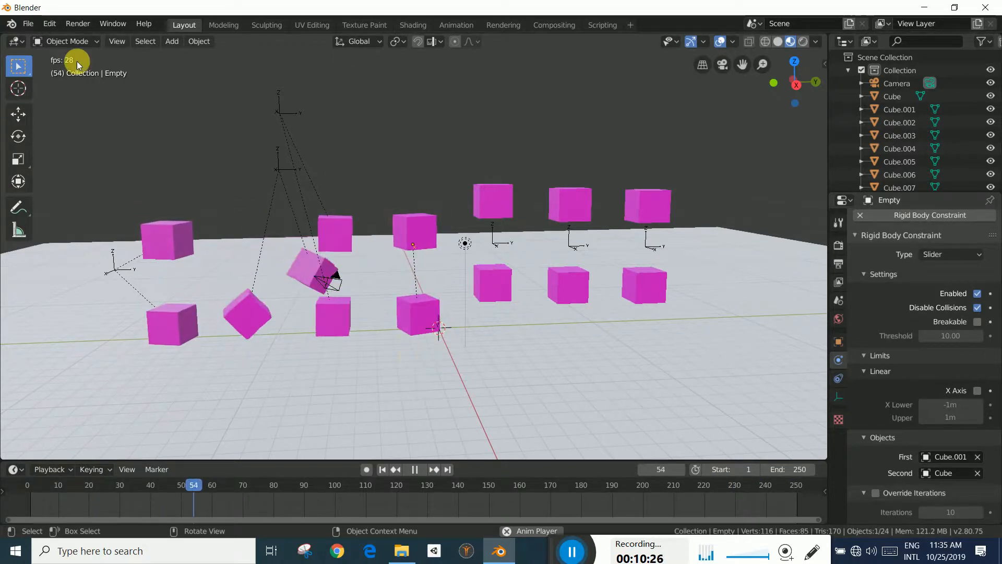
pyautogui.click(977, 392)
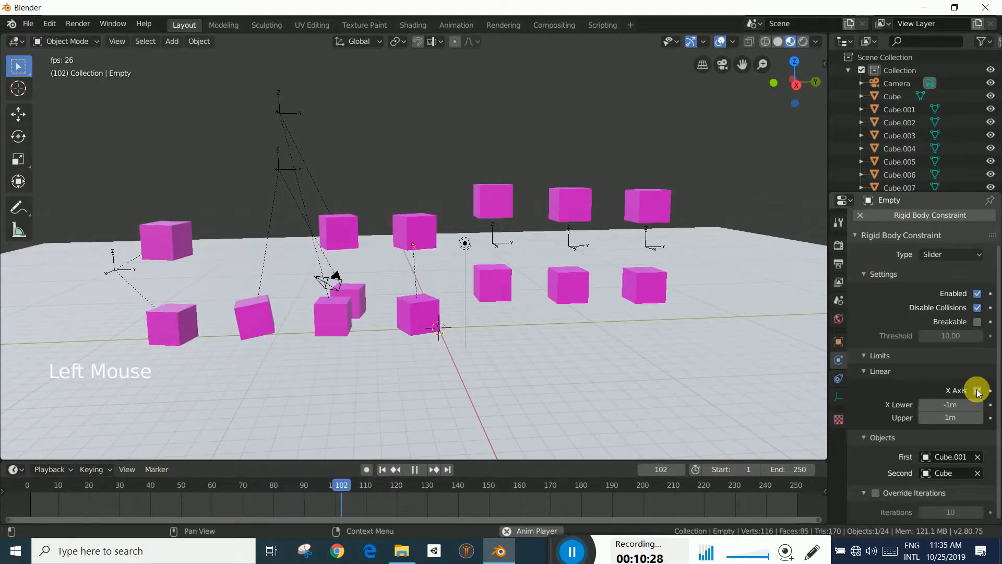
pyautogui.click(414, 247)
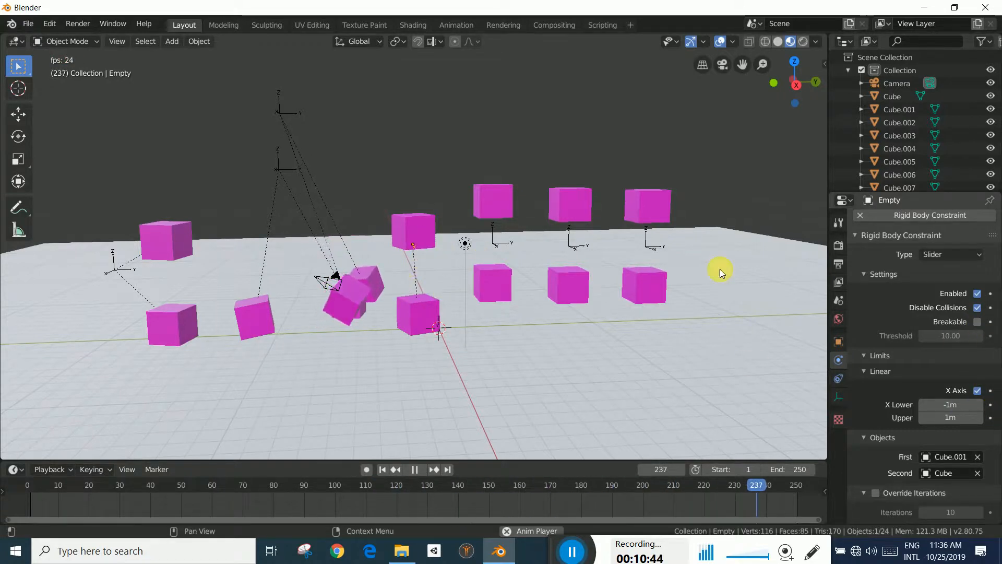
pyautogui.click(976, 307)
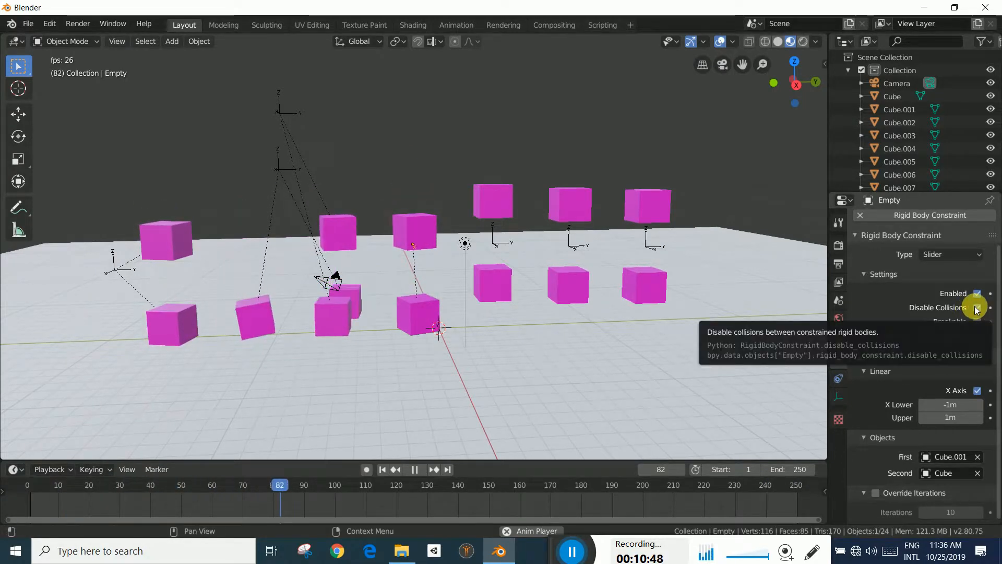
pyautogui.click(976, 308)
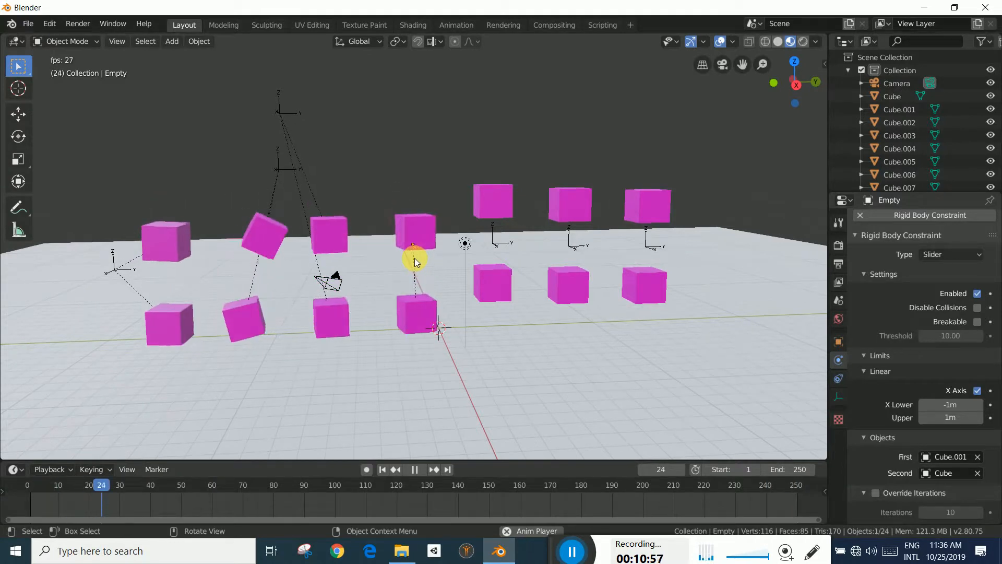
# Rotate the fourth set's empty about the global X axis with the Transform tool at the first frame and replay the simulation
pyautogui.press('r')
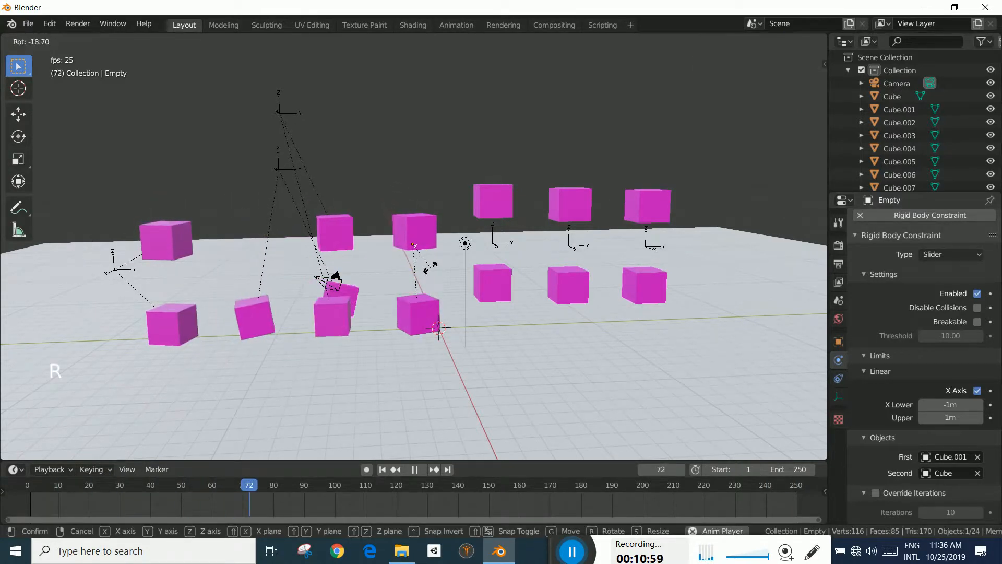
pyautogui.click(431, 270)
pyautogui.click(19, 181)
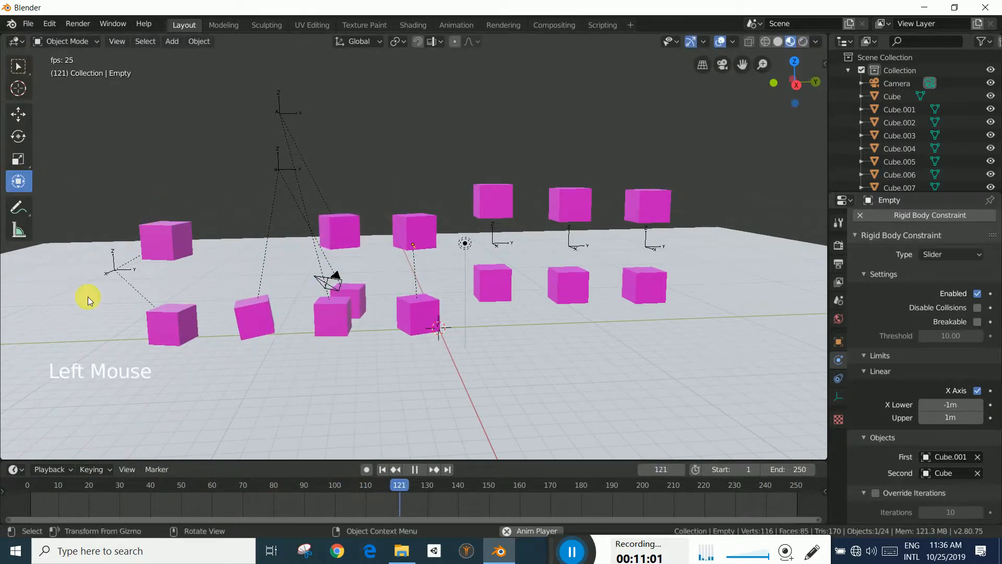
pyautogui.click(412, 468)
pyautogui.click(370, 468)
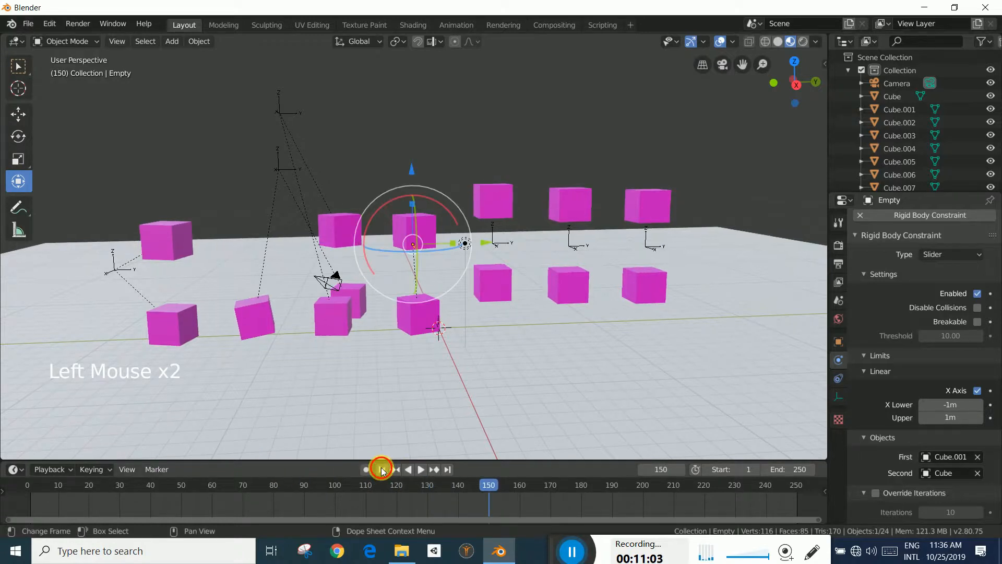
pyautogui.click(462, 232)
pyautogui.moveTo(440, 208); pyautogui.dragTo(452, 217)
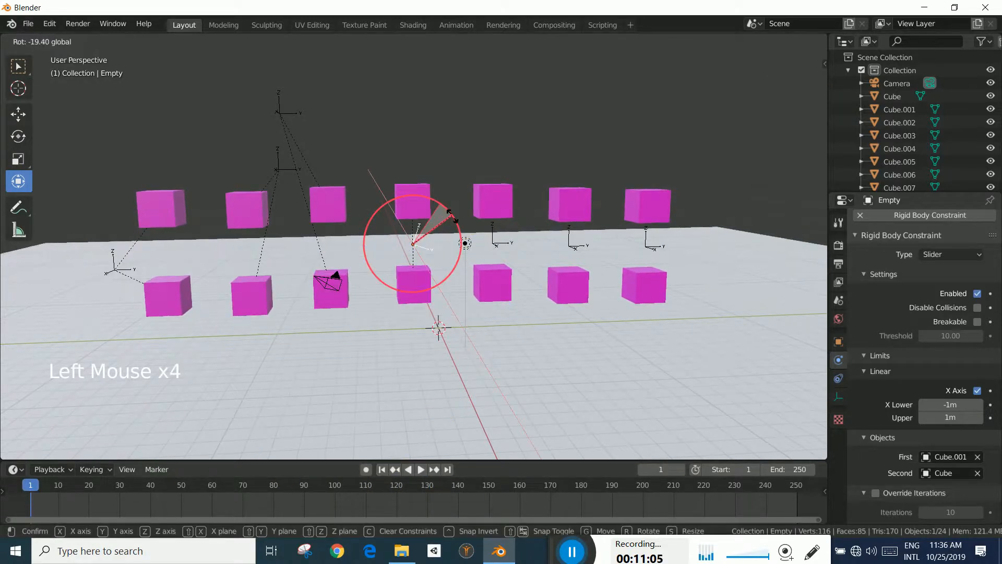
pyautogui.moveTo(454, 273); pyautogui.dragTo(416, 253)
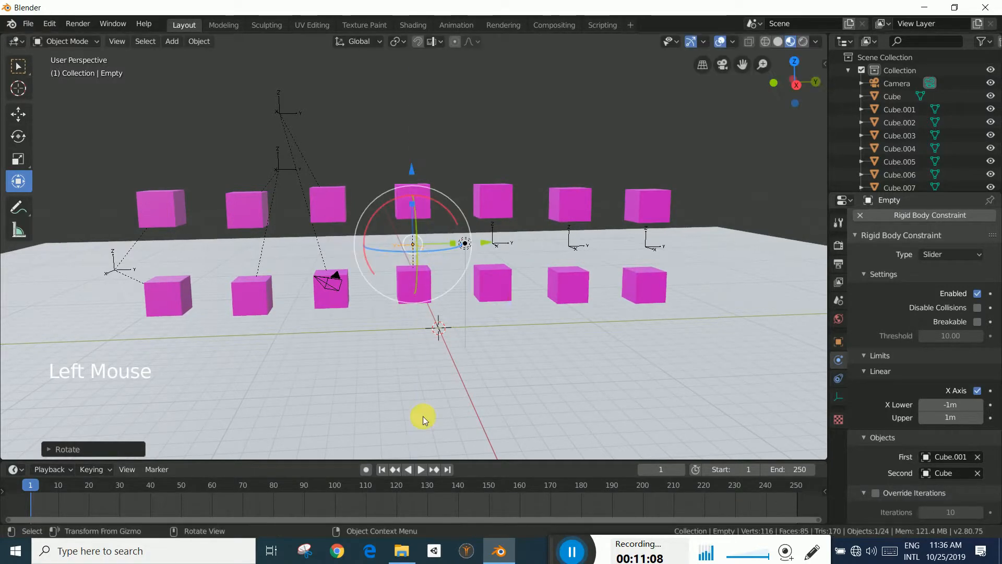
pyautogui.click(420, 469)
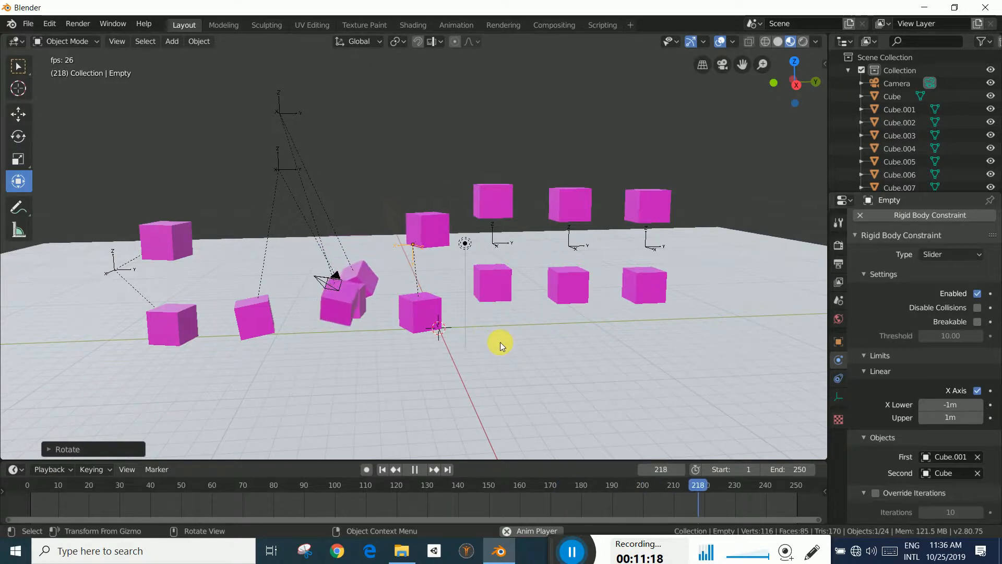
# Make the fifth set's upper and lower cubes active rigid bodies
pyautogui.keyDown('shift'); pyautogui.moveTo(577, 354); pyautogui.dragTo(493, 368, button='middle'); pyautogui.keyUp('shift')
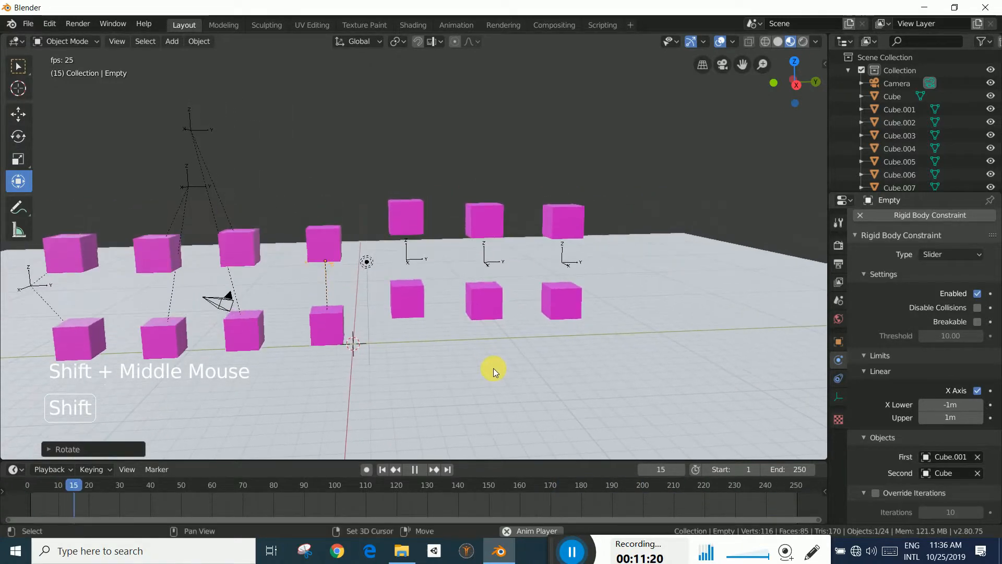
pyautogui.click(413, 224)
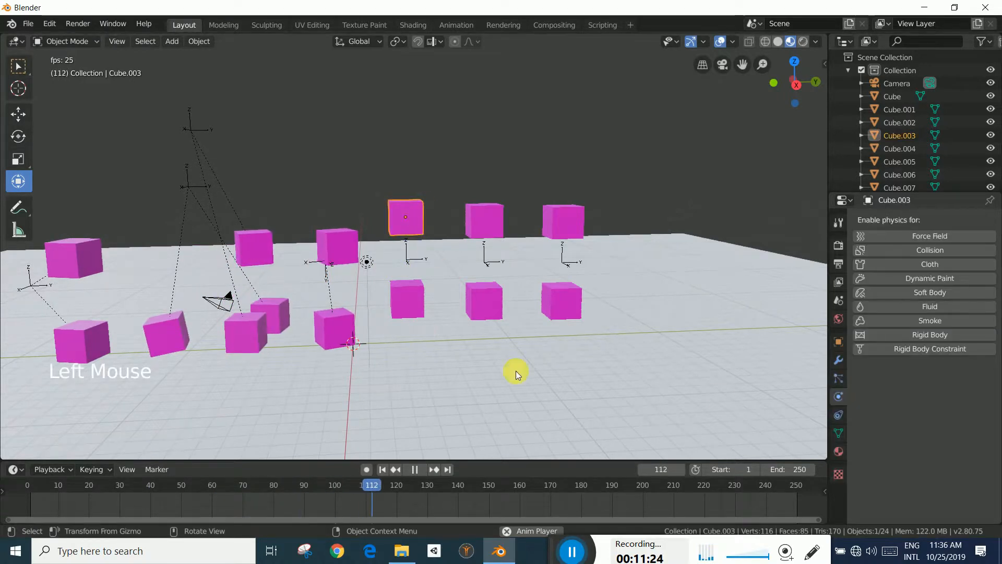
pyautogui.click(944, 335)
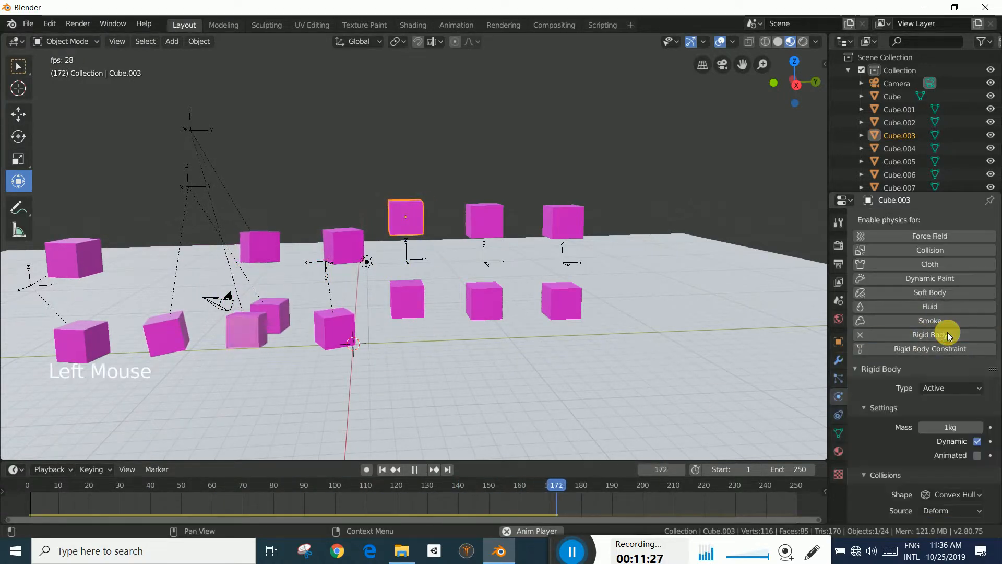
pyautogui.click(409, 304)
pyautogui.click(917, 336)
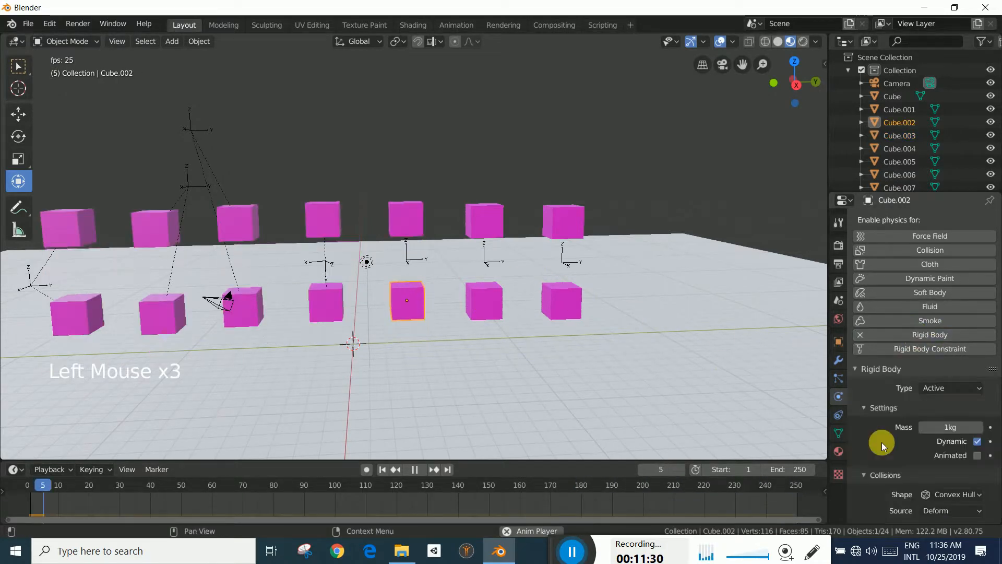
# Add a Piston rigid body constraint to the empty between the fifth set's cubes and enable its X Angle limit
pyautogui.click(407, 251)
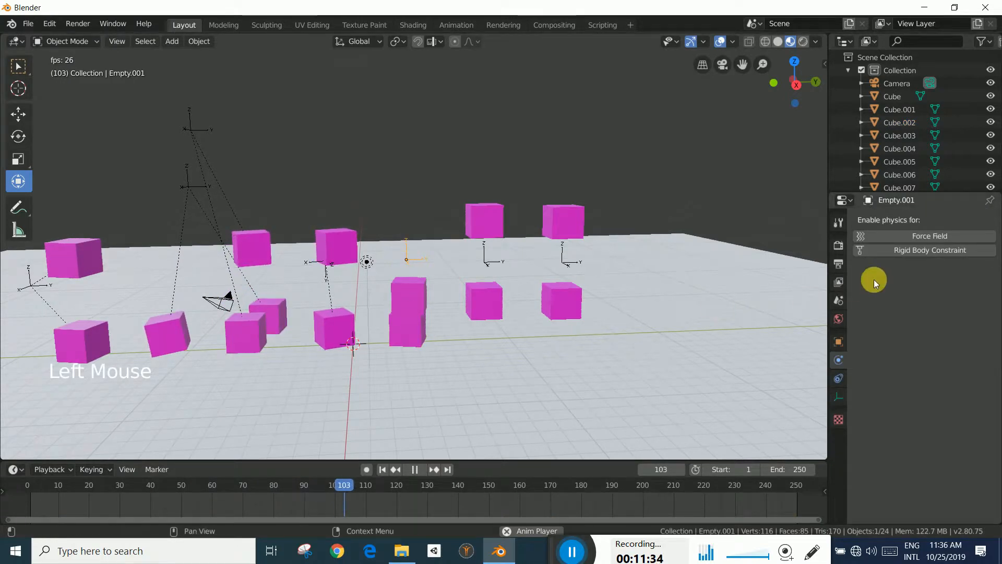
pyautogui.click(932, 250)
pyautogui.click(947, 290)
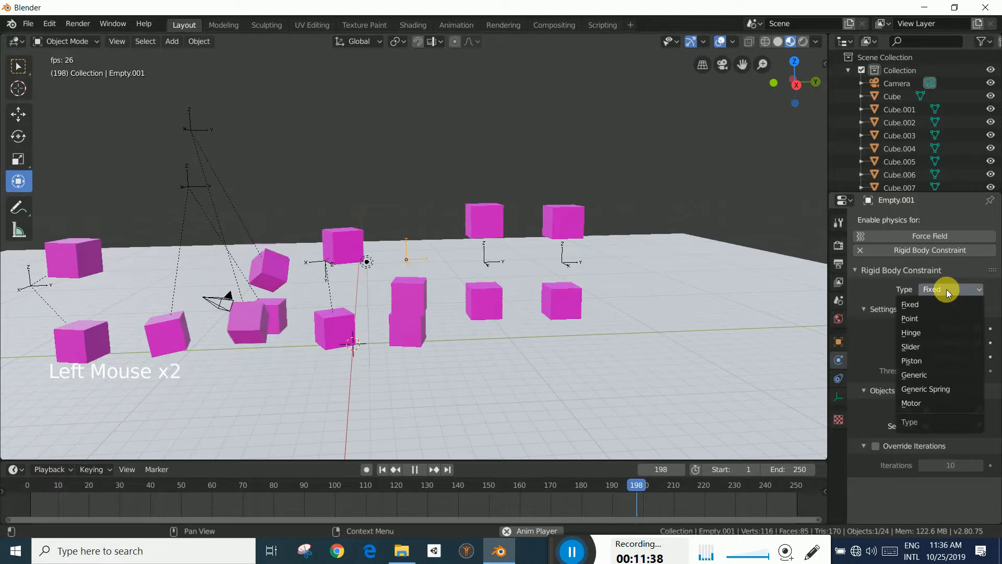
pyautogui.click(929, 362)
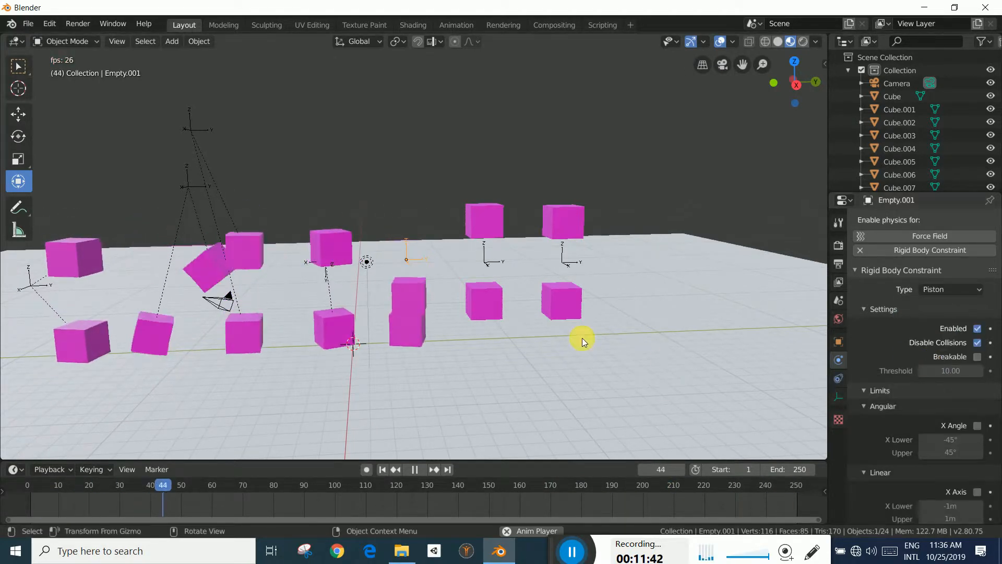
pyautogui.scroll(-5, 960, 409)
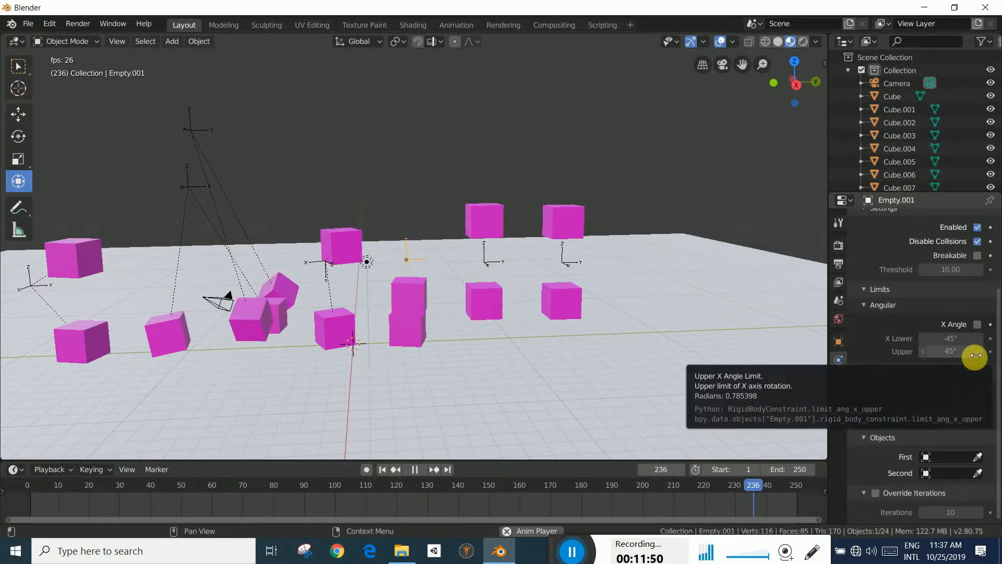
pyautogui.click(977, 324)
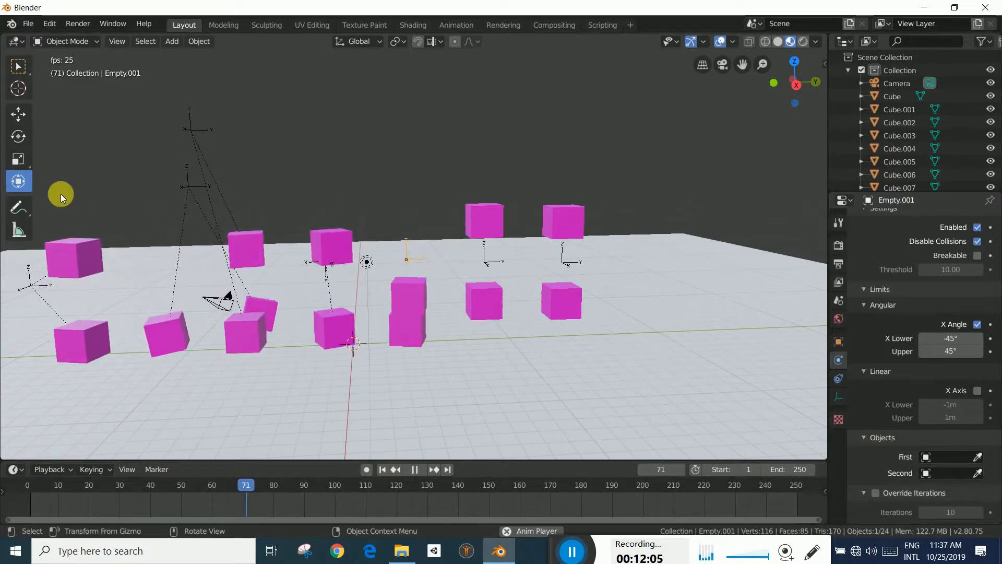
# Rotate the fifth set's empty about the global X axis at the first frame and replay the simulation
pyautogui.click(415, 469)
pyautogui.click(382, 469)
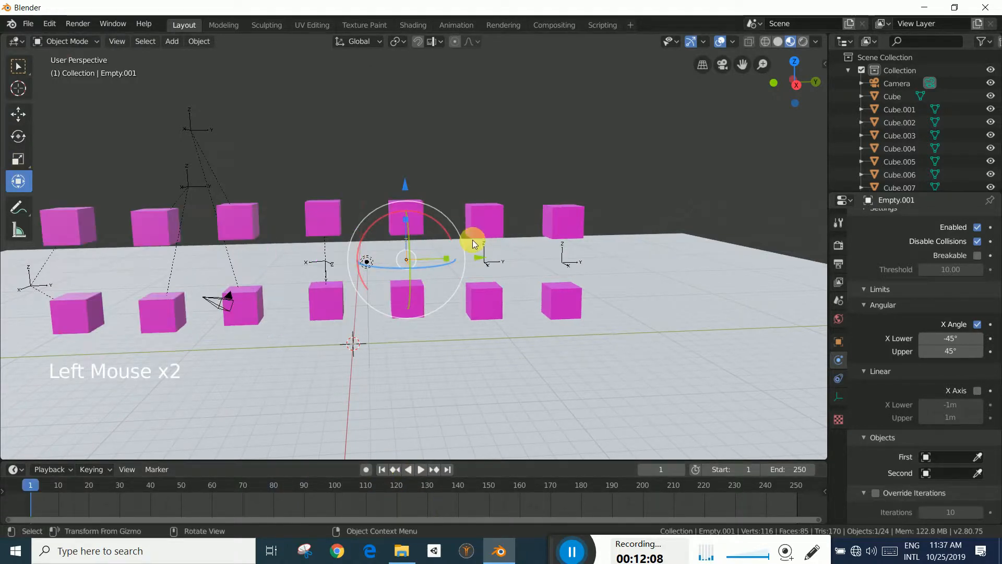
pyautogui.moveTo(431, 221); pyautogui.dragTo(399, 273)
pyautogui.click(421, 469)
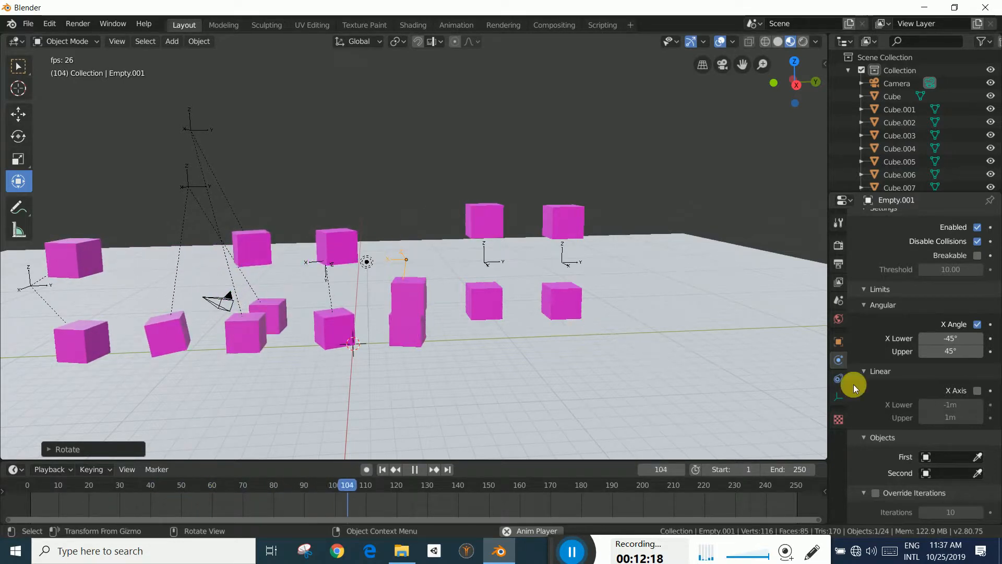
# Enable the linear X Axis limit on the fifth set's Piston constraint, then stop playback and return to the first frame
pyautogui.click(978, 392)
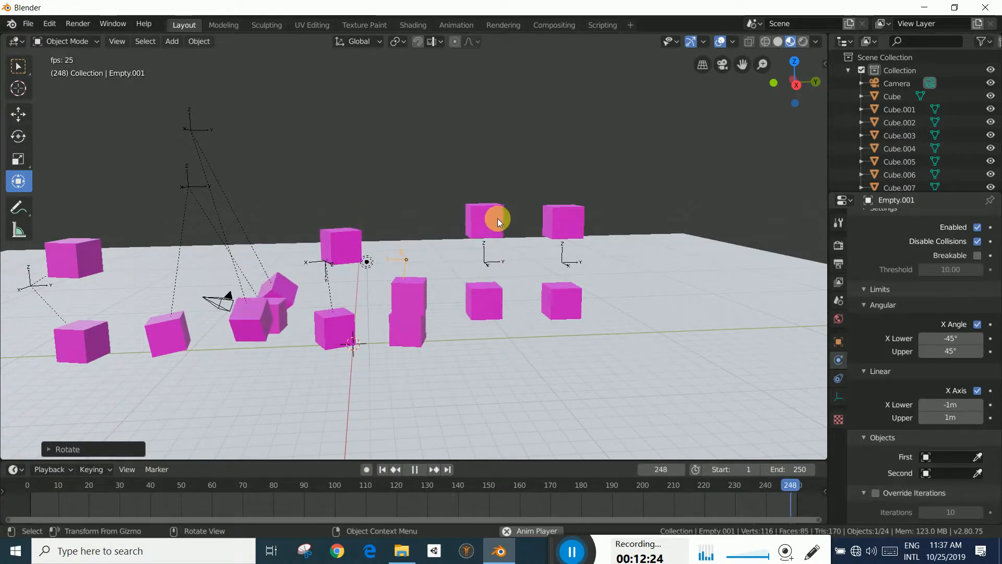
pyautogui.click(414, 469)
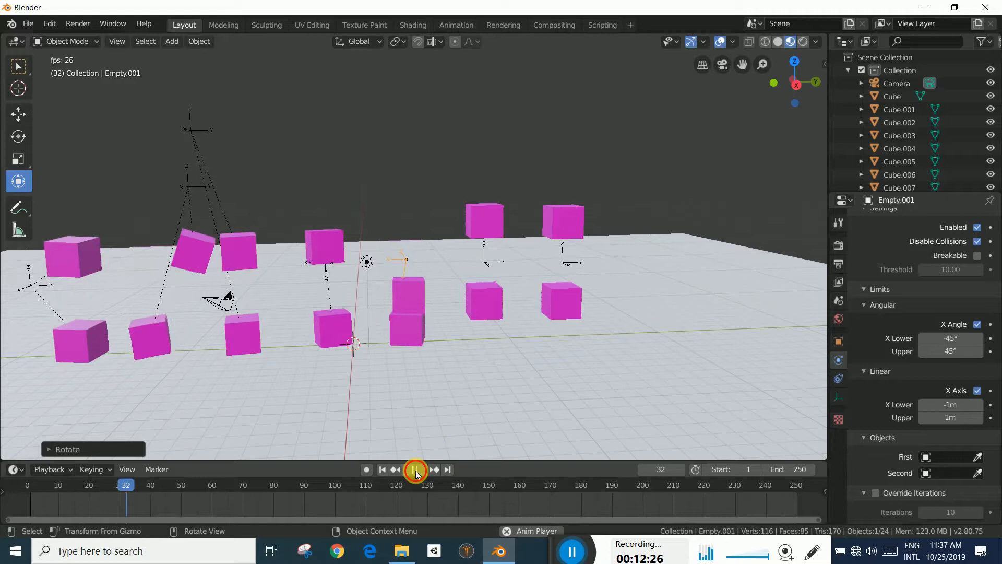
pyautogui.click(387, 470)
# Make the sixth set's upper and lower cubes active rigid bodies
pyautogui.click(484, 218)
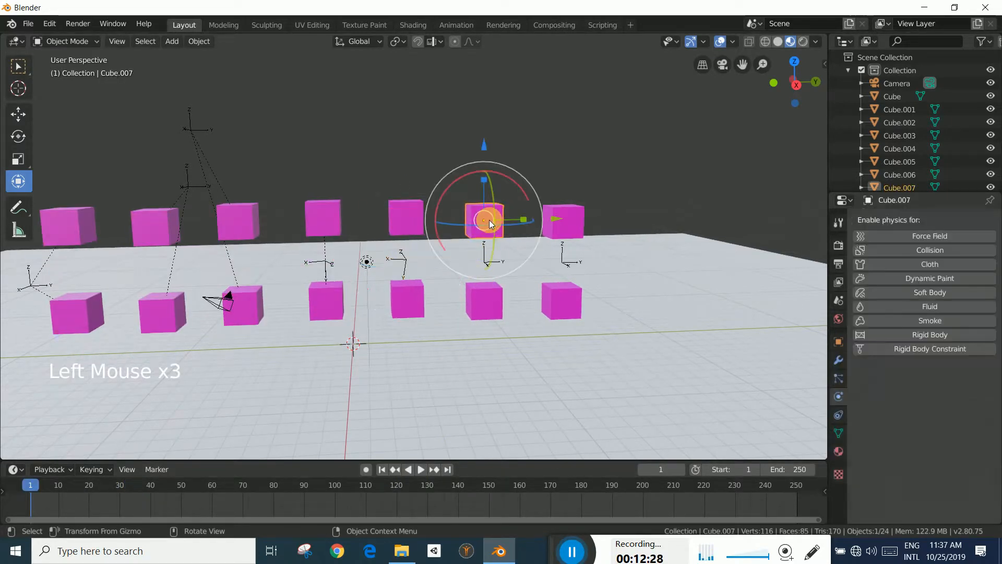
pyautogui.click(591, 143)
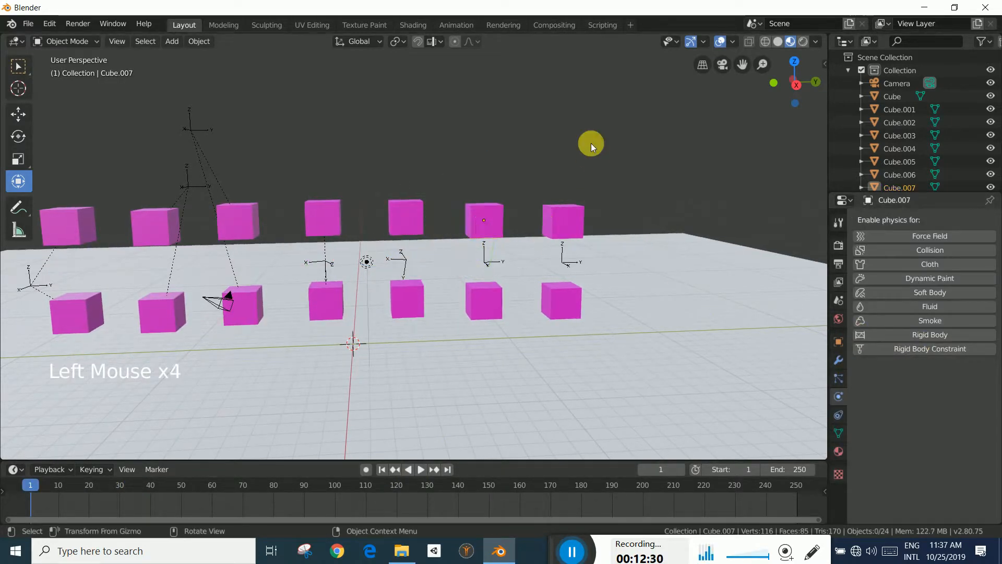
pyautogui.click(490, 204)
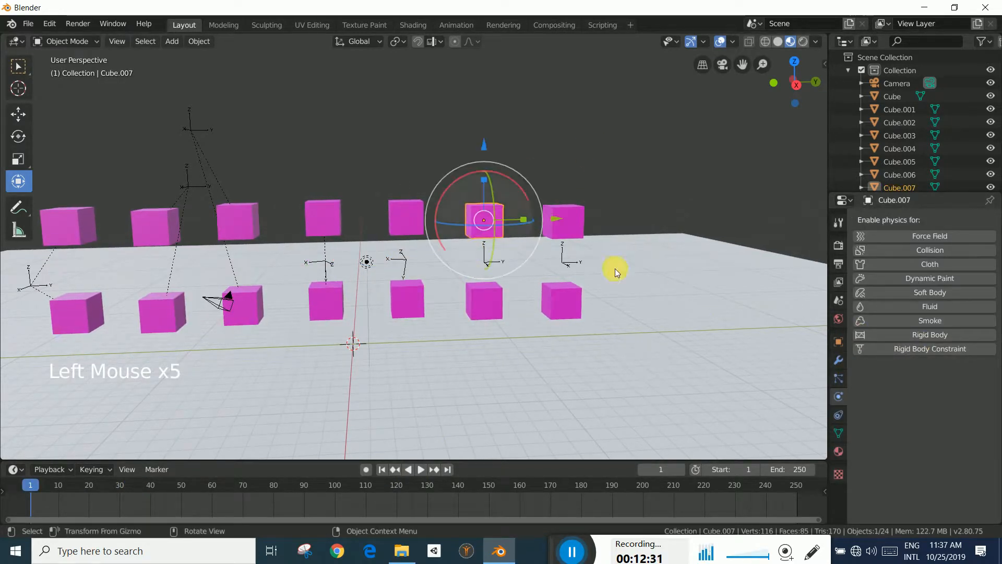
pyautogui.click(932, 337)
pyautogui.click(499, 300)
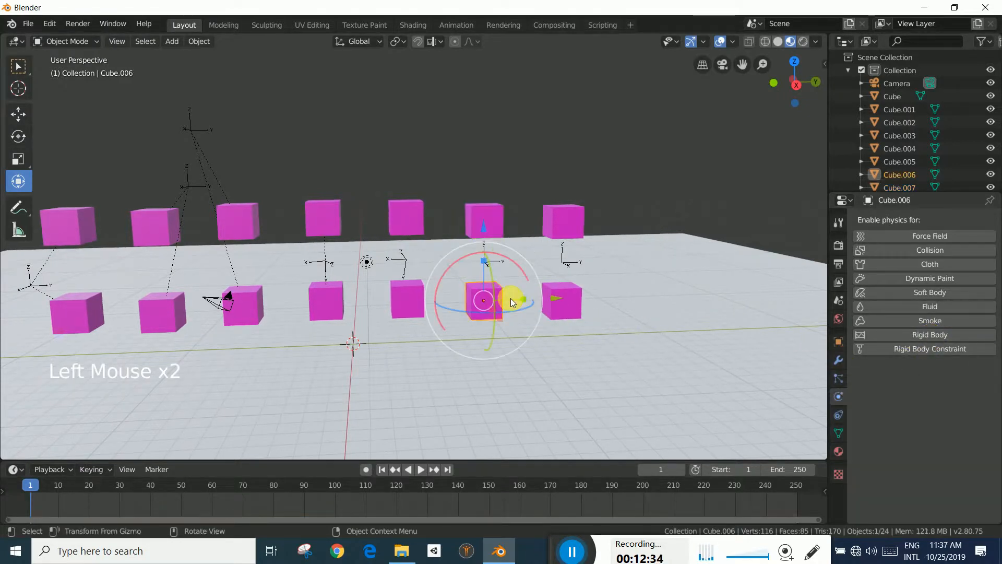
pyautogui.click(908, 336)
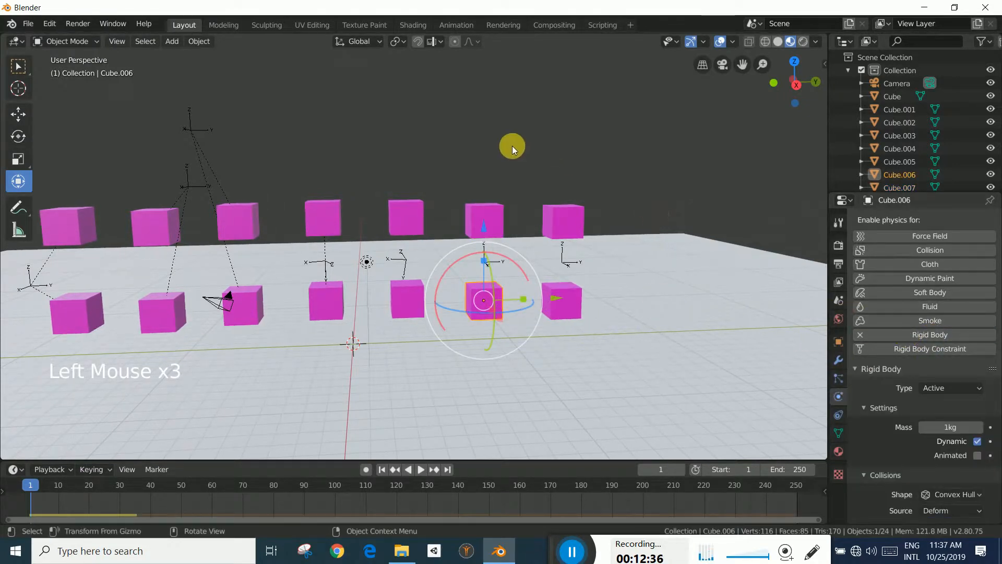
pyautogui.click(540, 141)
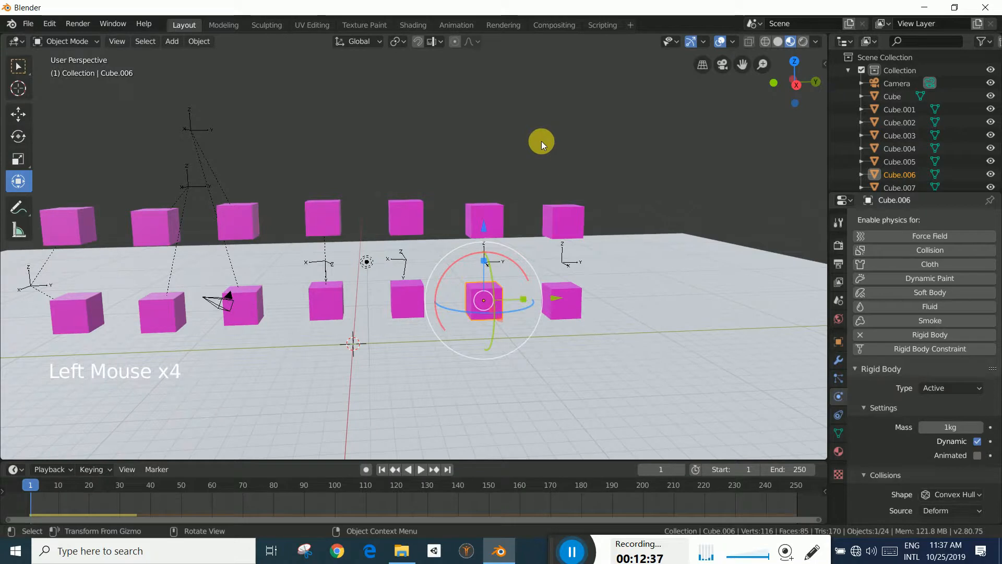
# Add a rigid body constraint to the sixth set's empty, with the upper cube as first object and the lower cube as second
pyautogui.click(484, 253)
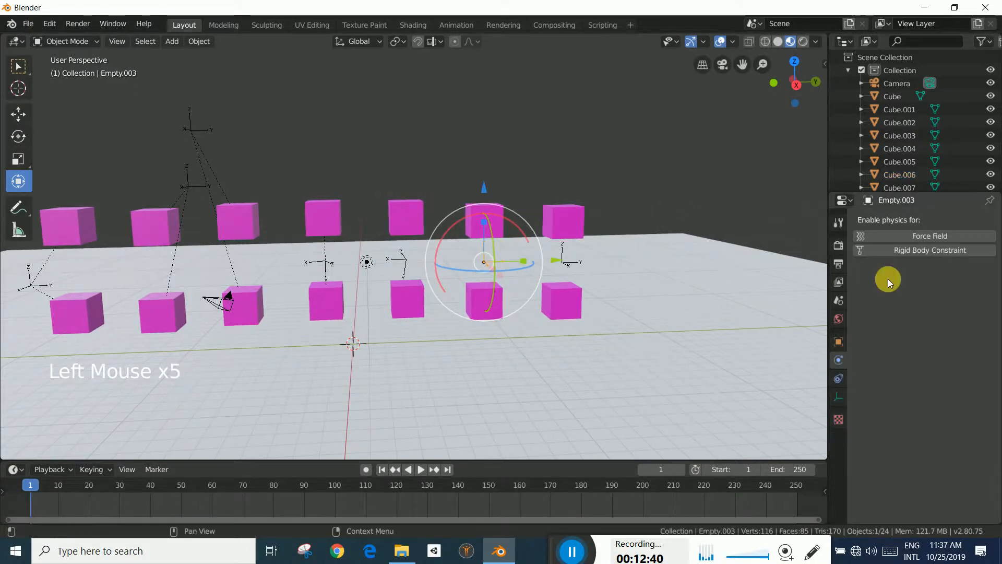
pyautogui.click(927, 249)
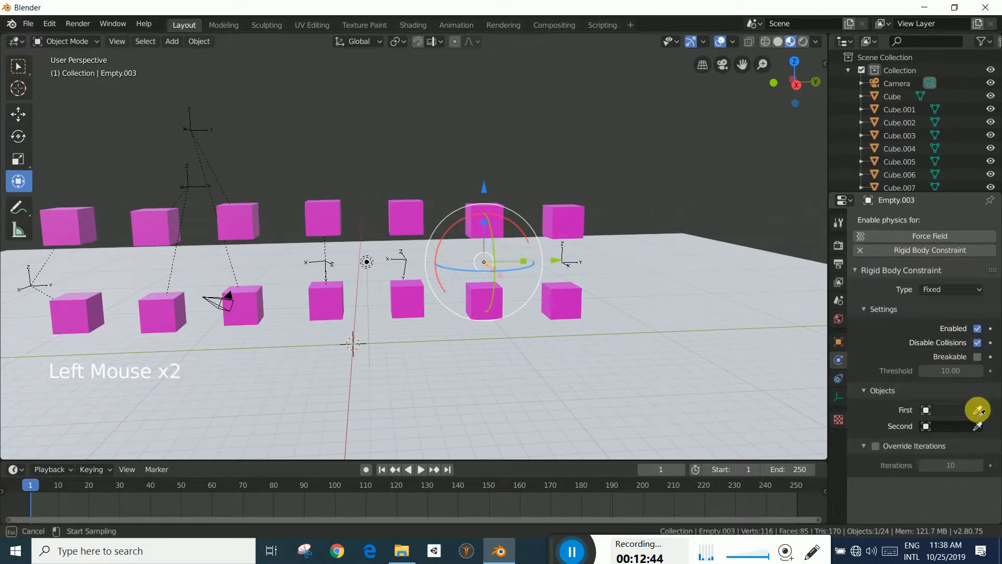
pyautogui.click(496, 212)
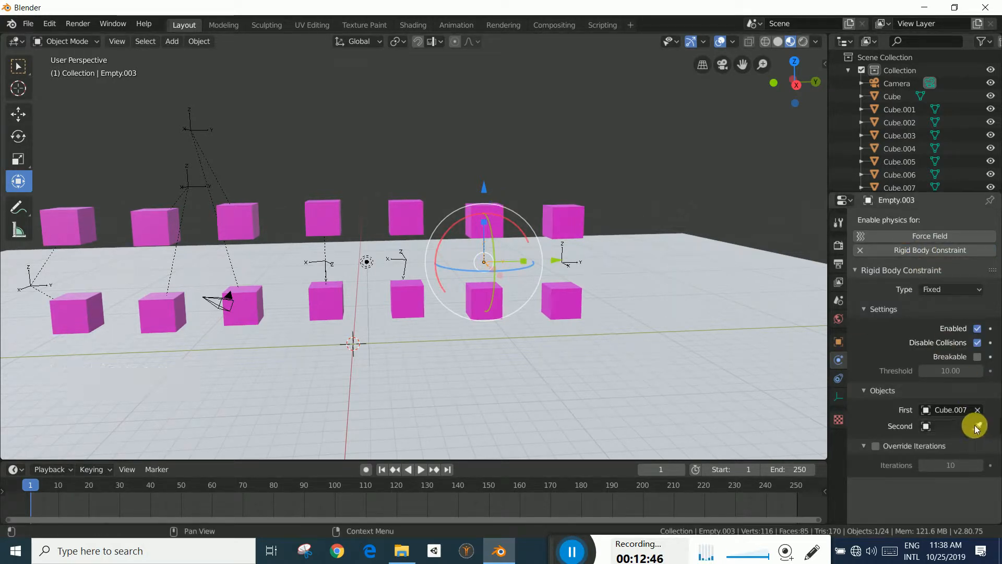
pyautogui.click(977, 426)
pyautogui.click(482, 307)
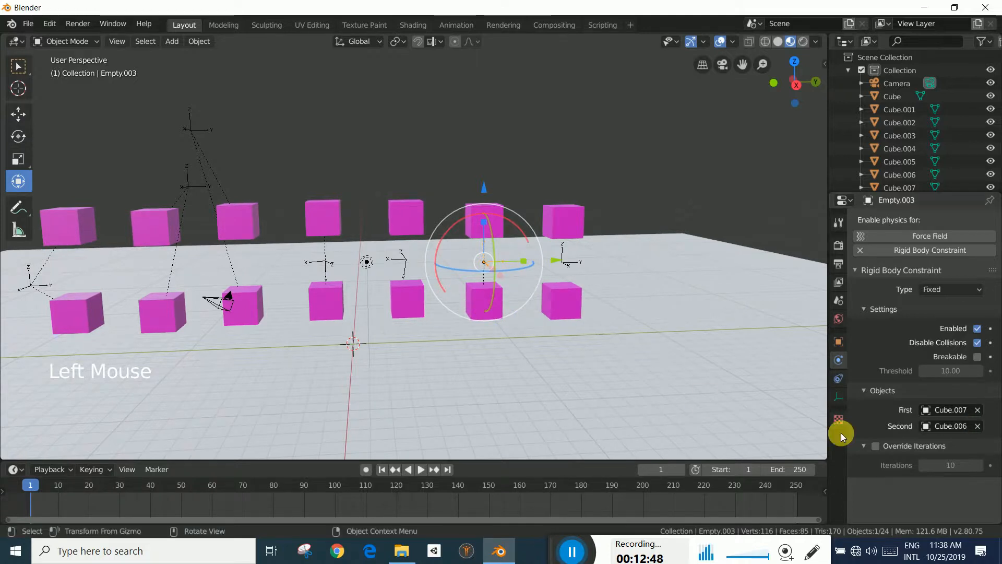
# Set the sixth set's rigid body constraint type to Generic and look through its angular and linear limit options
pyautogui.click(951, 290)
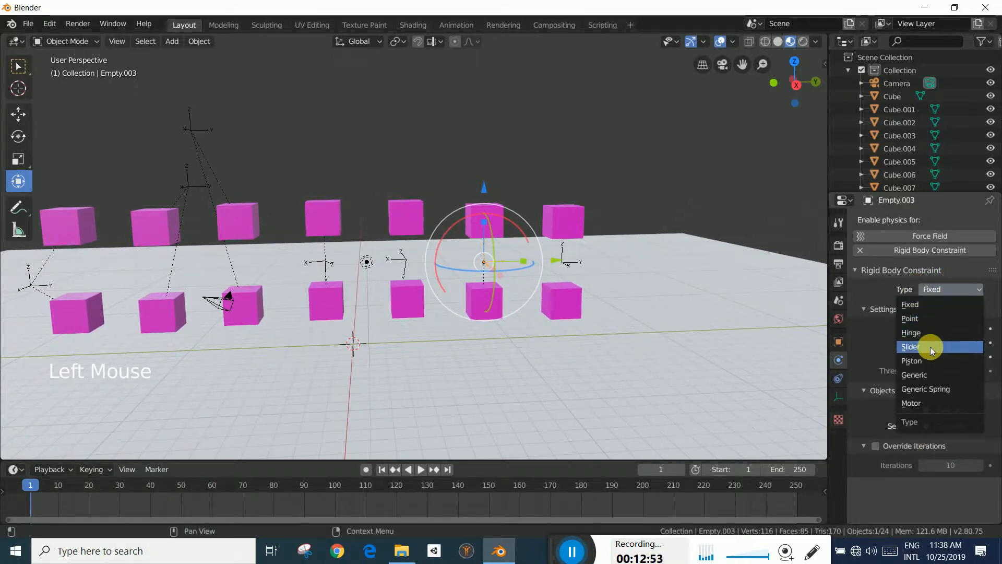
pyautogui.click(922, 374)
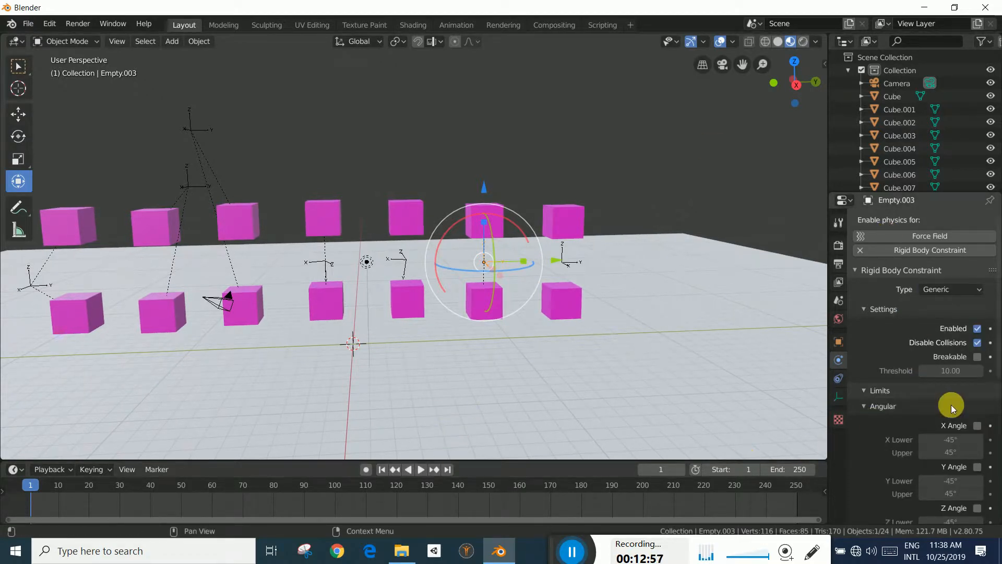
pyautogui.scroll(-6, 954, 405)
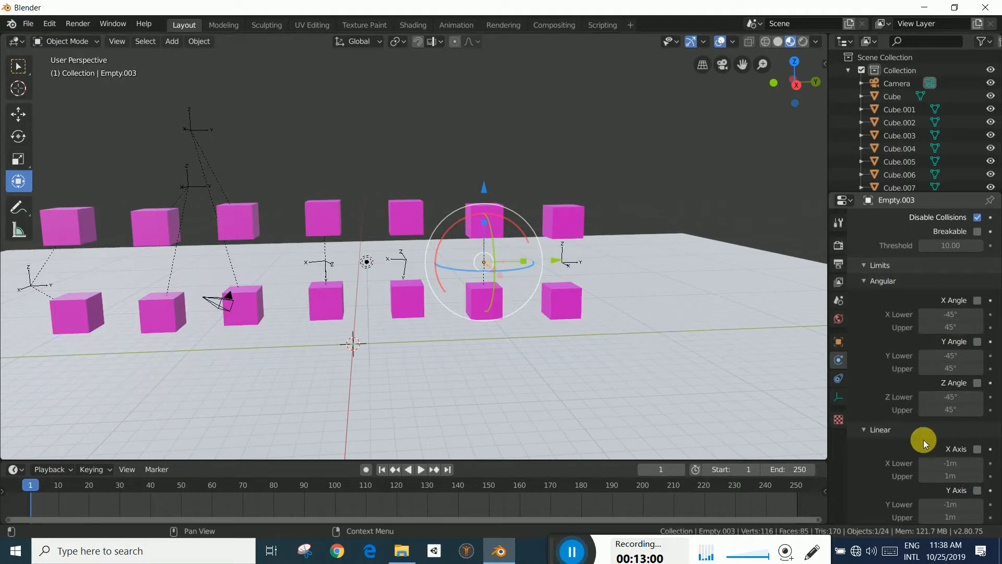
pyautogui.scroll(-8, 966, 359)
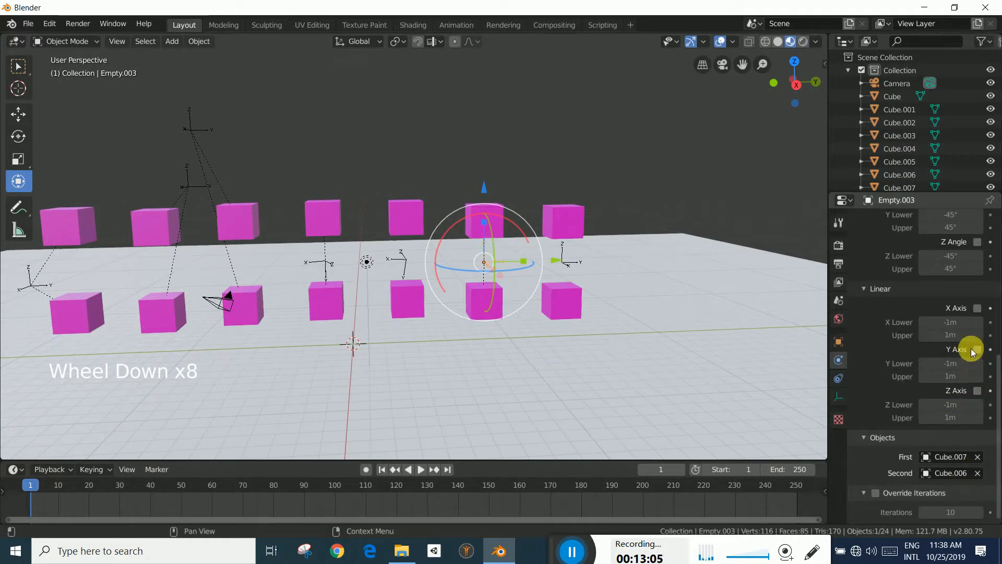
pyautogui.scroll(4, 971, 349)
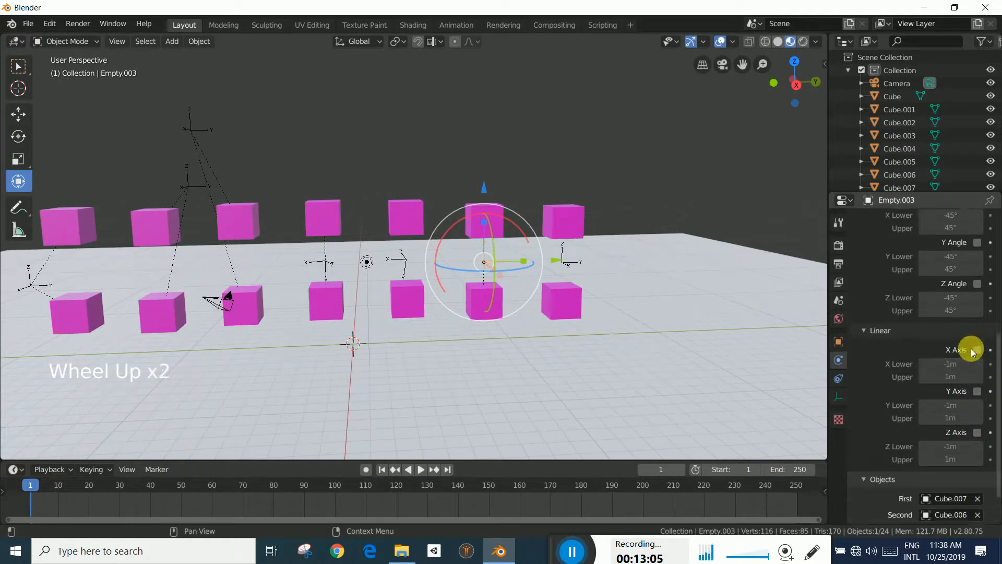
# Play the simulation and enable the X, Y and Z Angle limits on the sixth set's Generic constraint
pyautogui.click(421, 469)
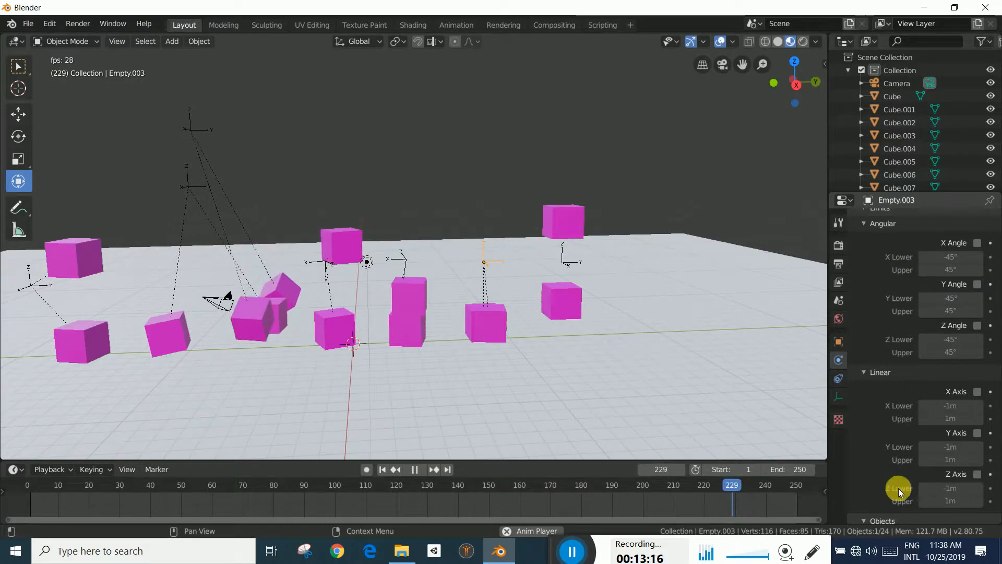
pyautogui.click(976, 243)
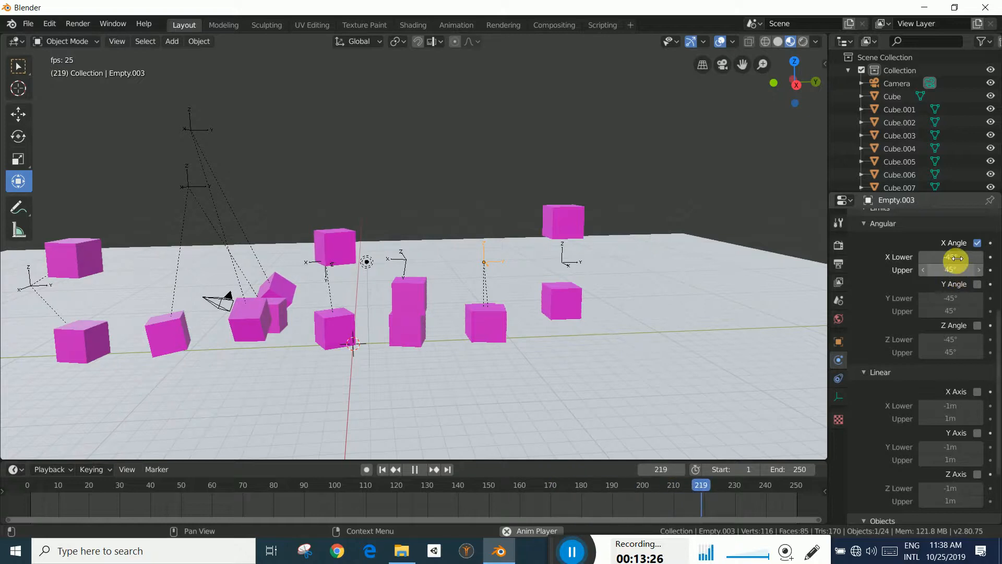
pyautogui.click(977, 285)
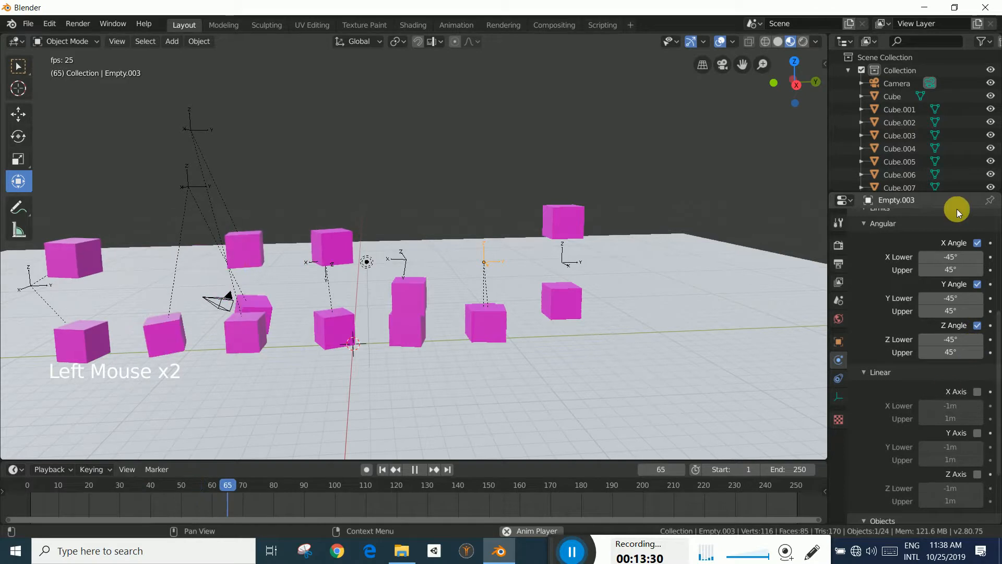
# Return to the first frame, rotate the sixth set's empty about the global Y axis and replay the simulation
pyautogui.click(491, 255)
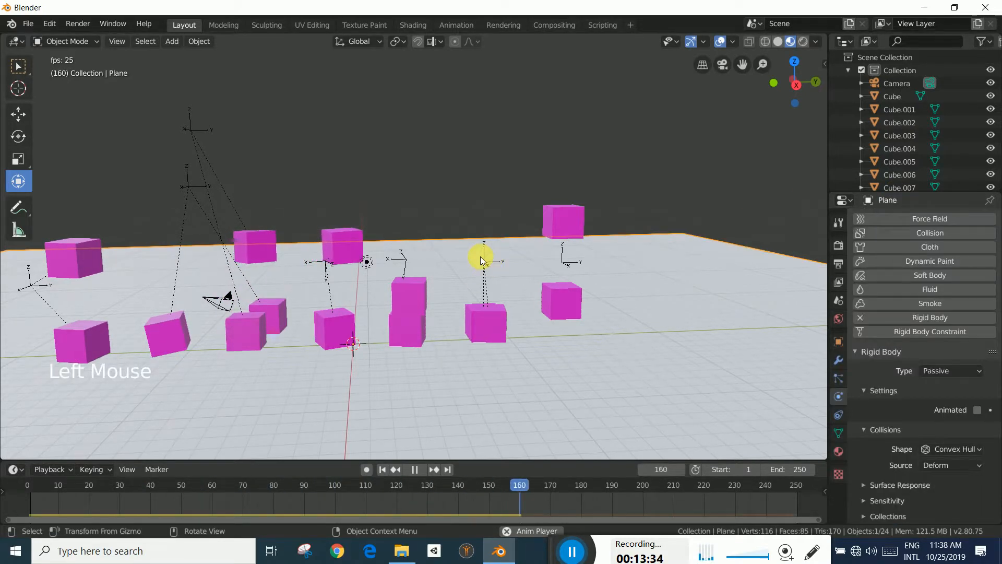
pyautogui.click(484, 255)
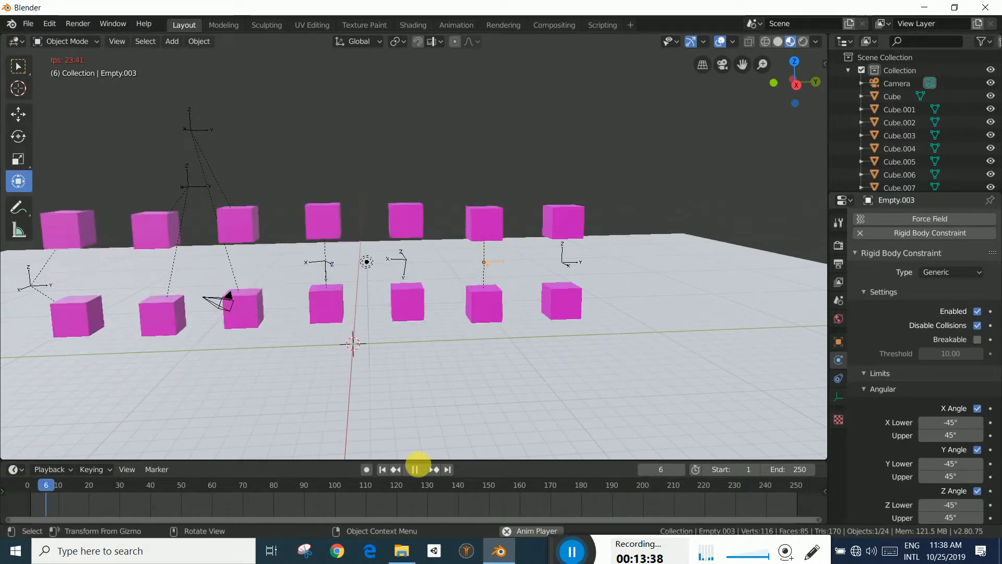
pyautogui.click(416, 469)
pyautogui.click(379, 470)
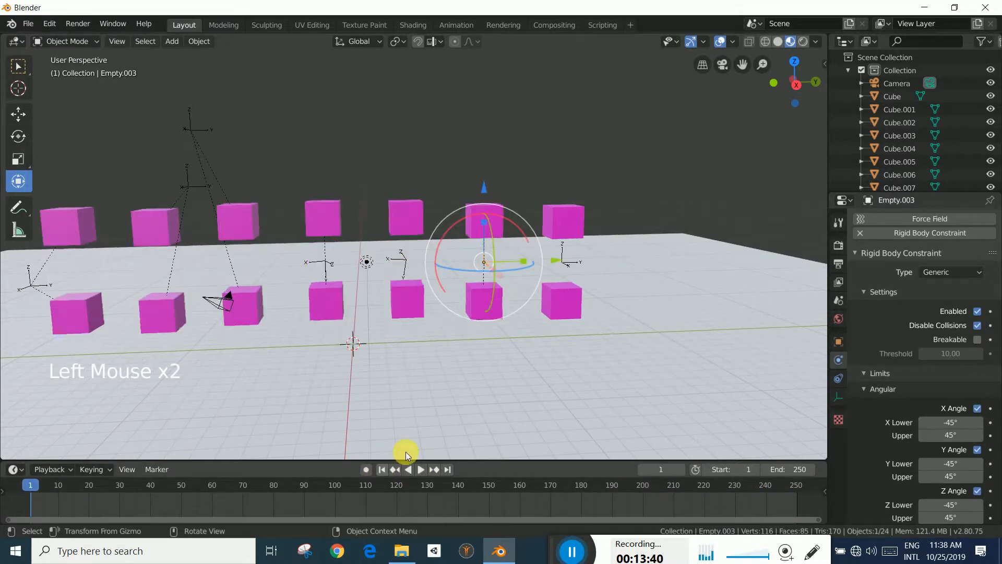
pyautogui.moveTo(494, 241); pyautogui.dragTo(488, 274)
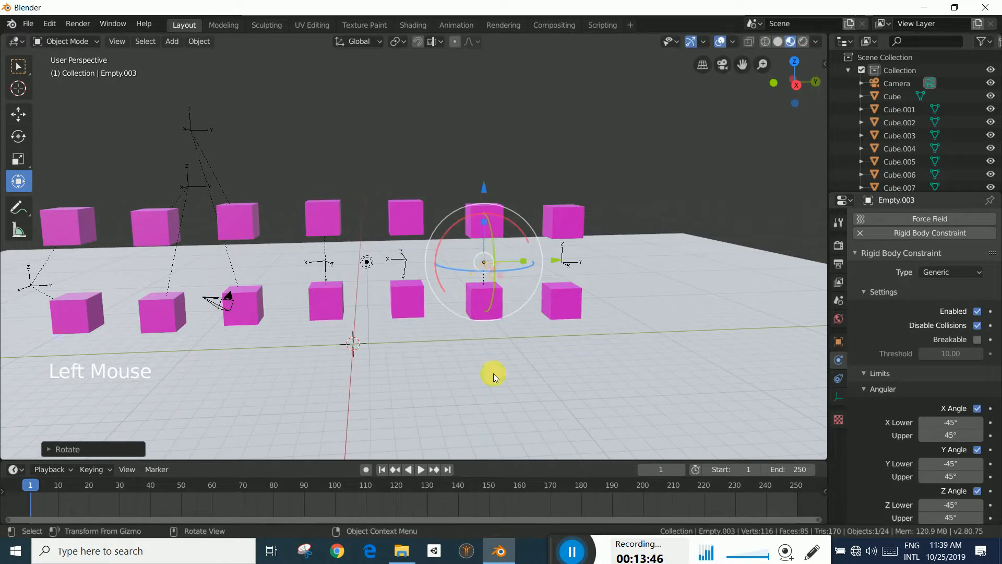
pyautogui.click(420, 469)
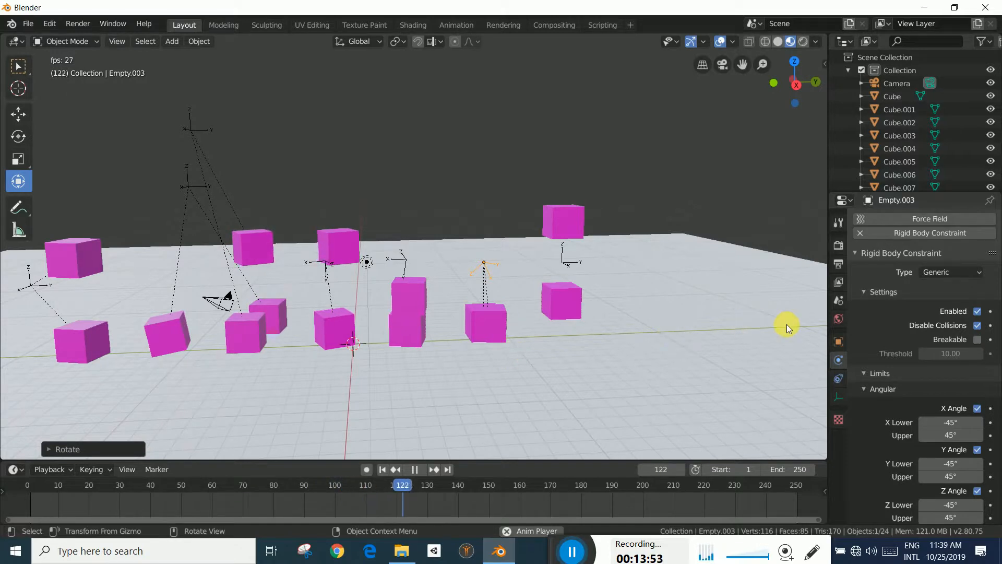
# Turn off Disable Collisions and enable the linear X, Y and Z Axis limits on the sixth set's constraint, then return to the first frame
pyautogui.click(975, 326)
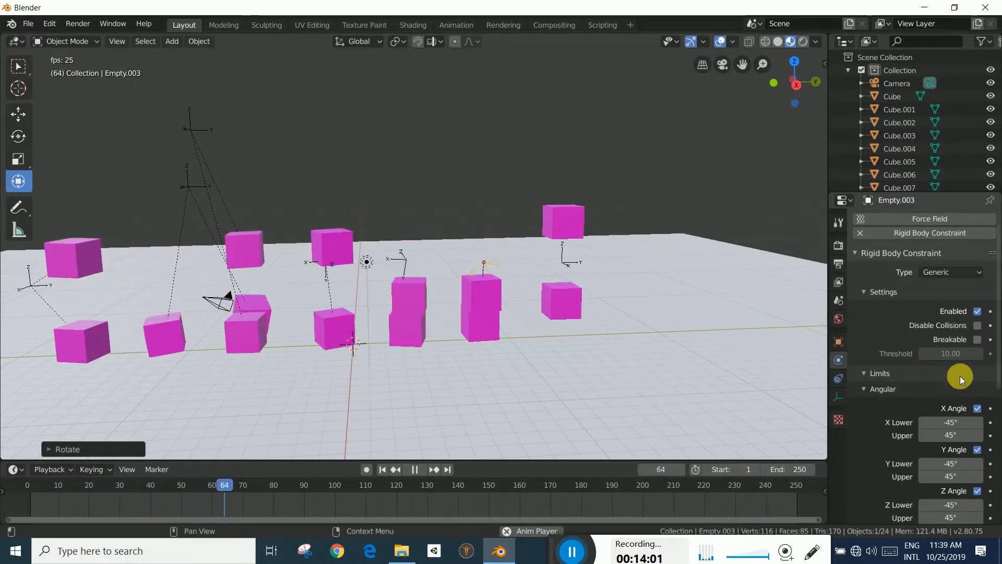
pyautogui.scroll(-9, 960, 375)
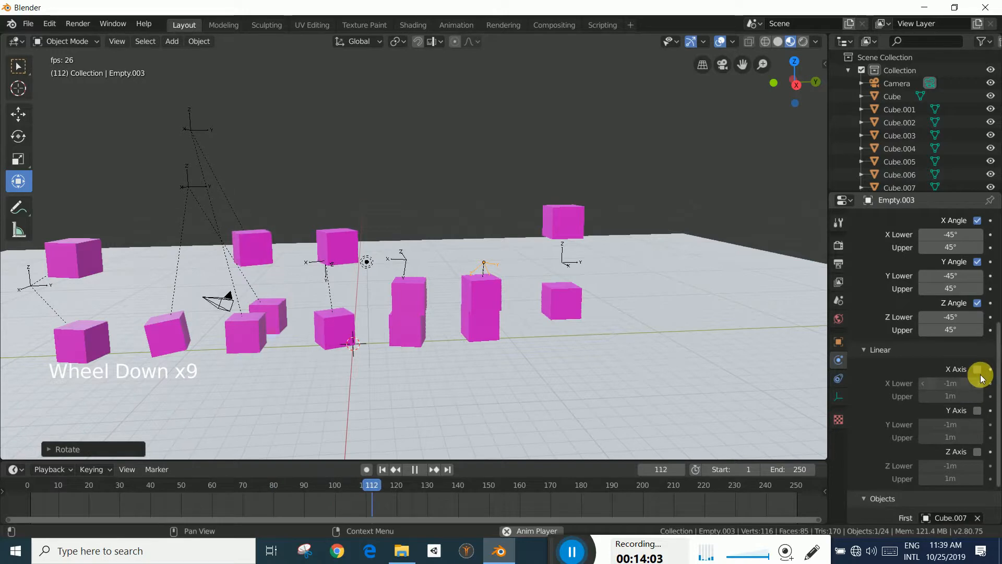
pyautogui.click(977, 369)
pyautogui.click(977, 411)
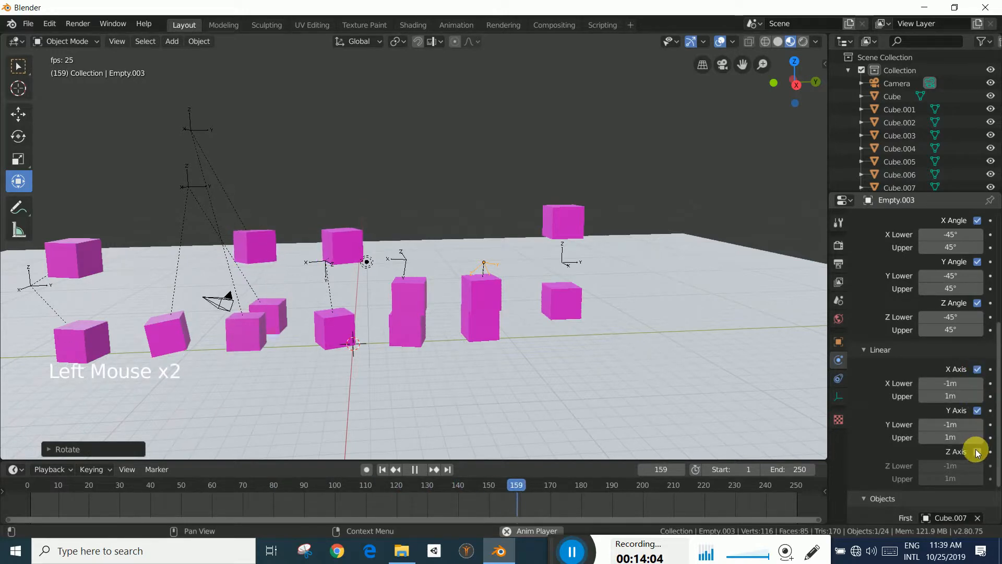
pyautogui.click(978, 451)
pyautogui.scroll(5, 950, 440)
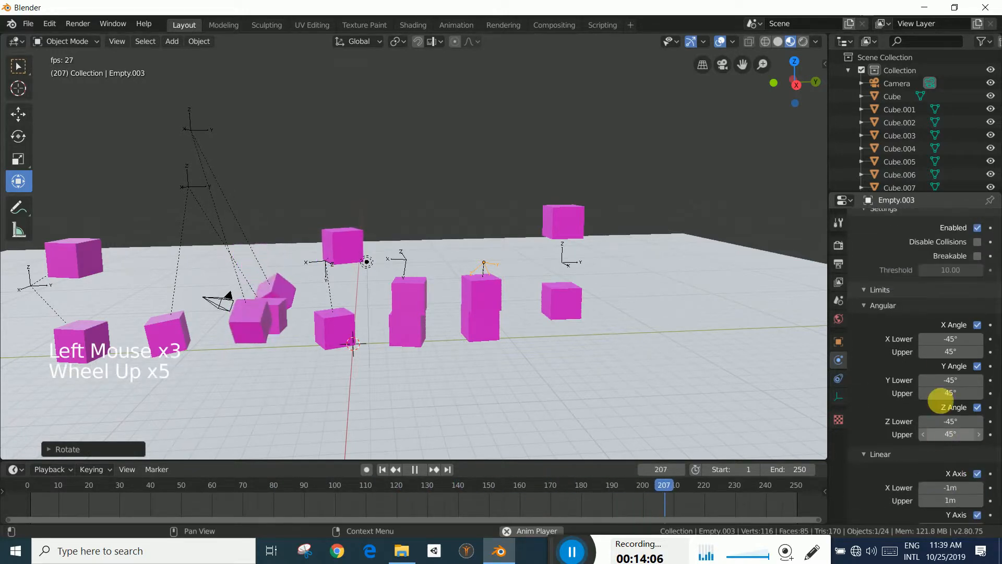
pyautogui.scroll(5, 939, 381)
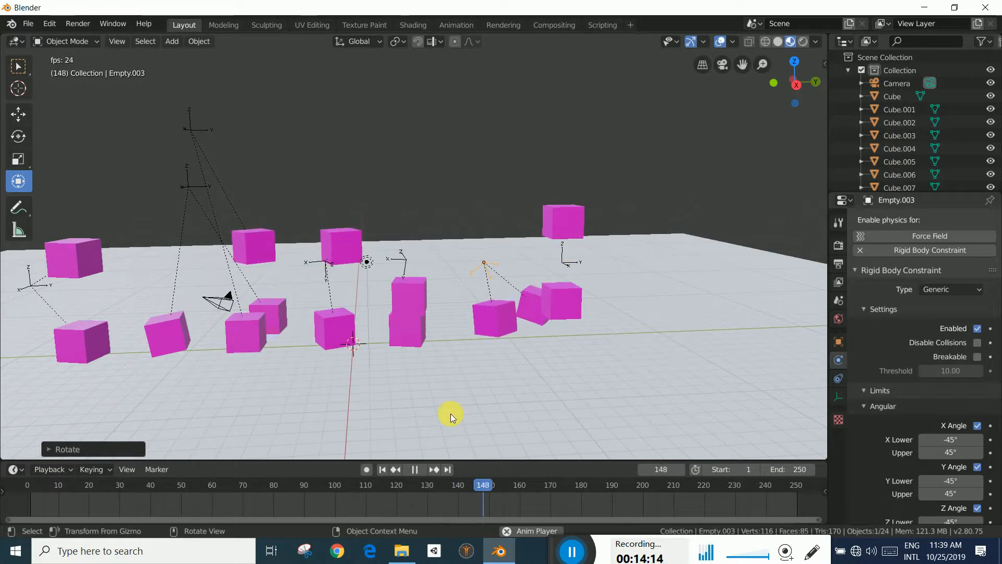
pyautogui.click(416, 469)
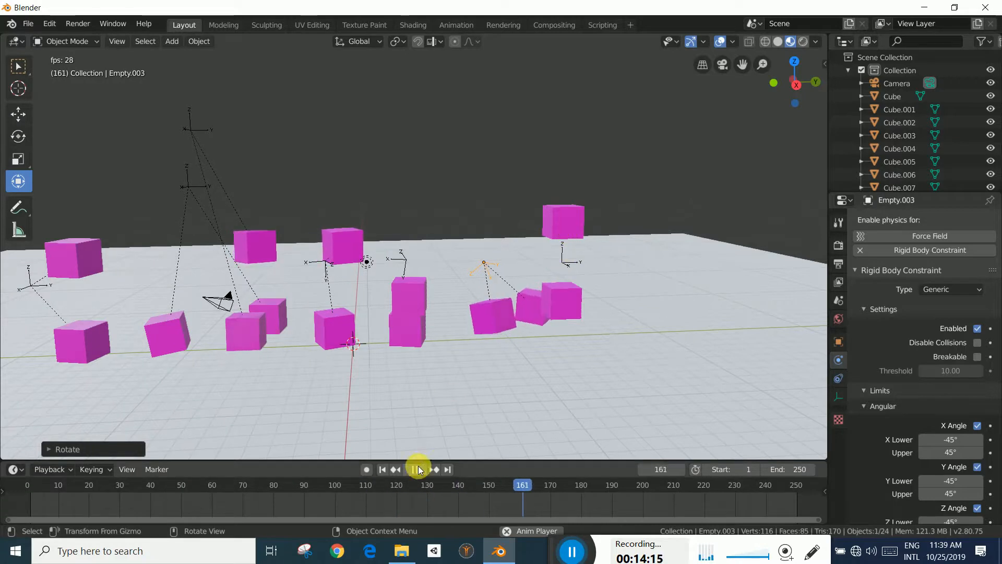
pyautogui.click(381, 470)
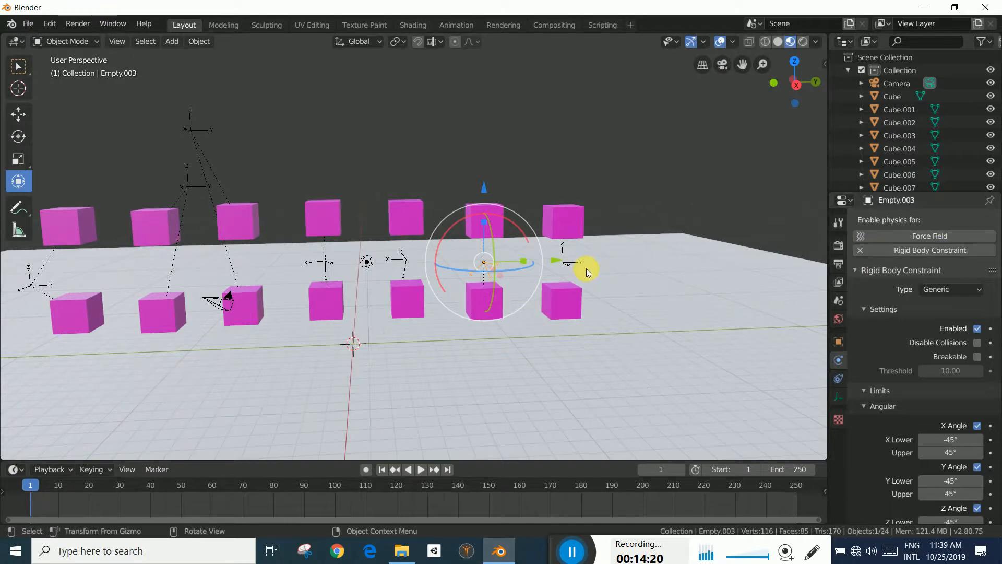
# Make the seventh set's upper and lower cubes active rigid bodies
pyautogui.click(565, 219)
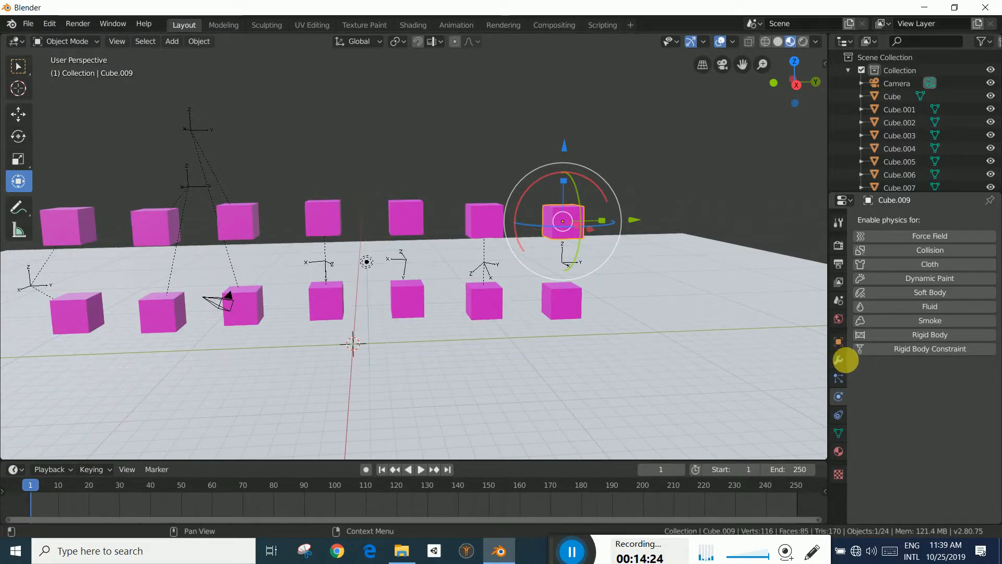
pyautogui.click(931, 336)
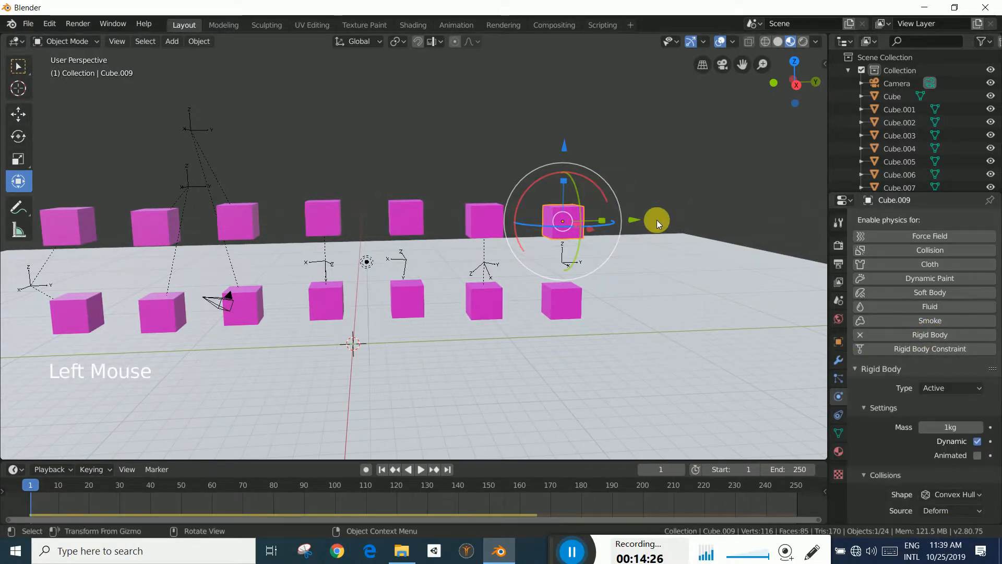
pyautogui.click(636, 205)
pyautogui.click(565, 302)
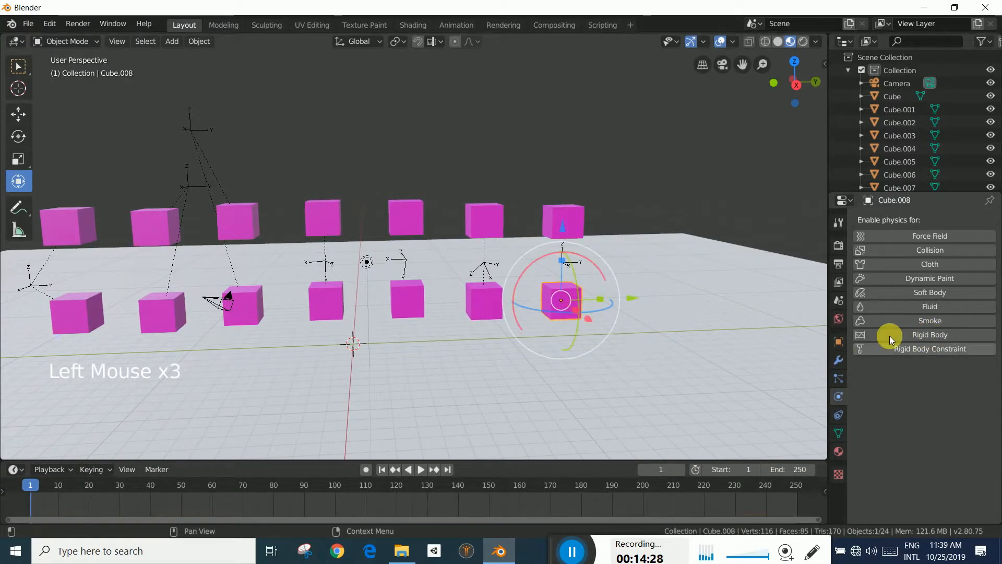
pyautogui.click(933, 335)
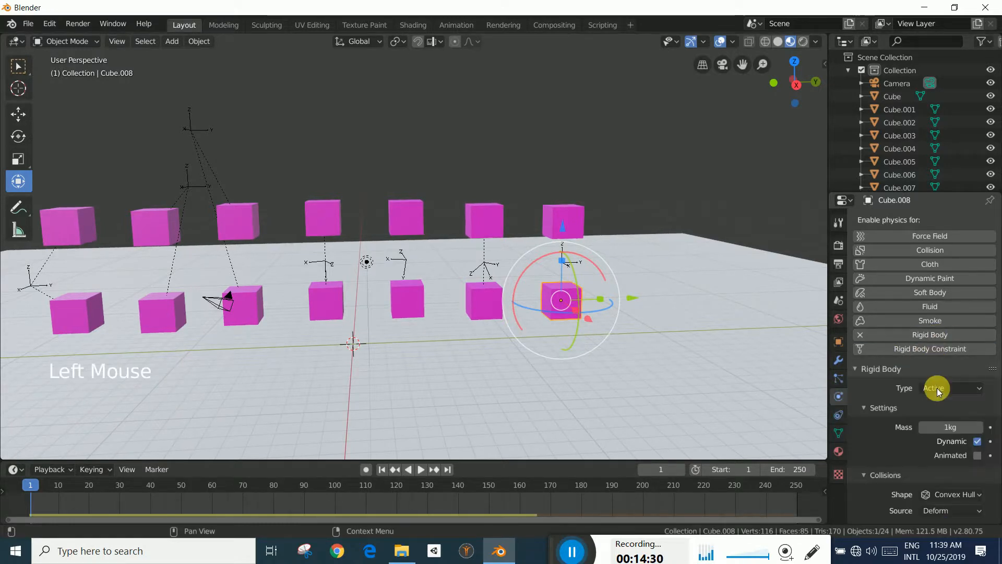
pyautogui.click(674, 168)
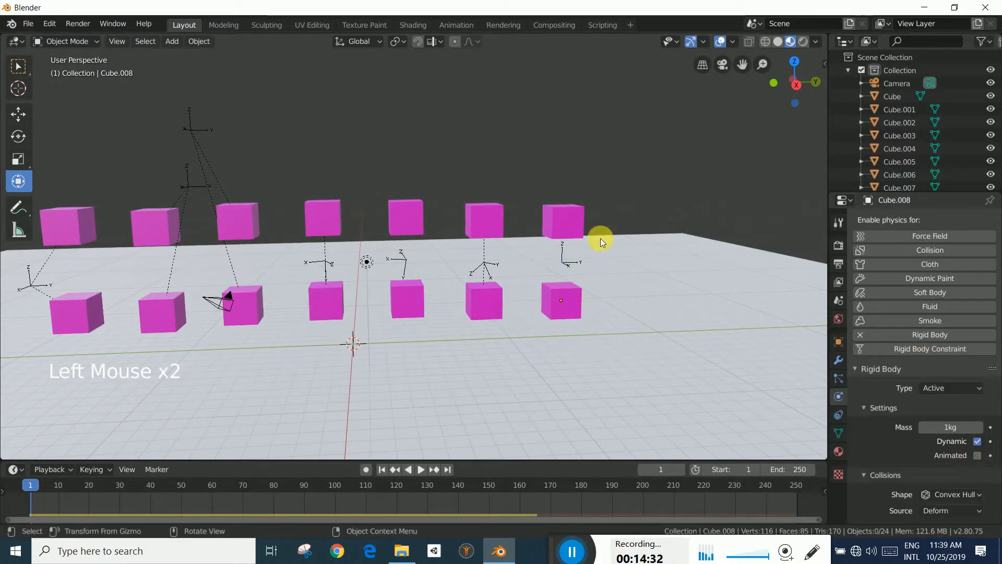
# Add a rigid body constraint of type Motor to the seventh set's empty
pyautogui.click(563, 259)
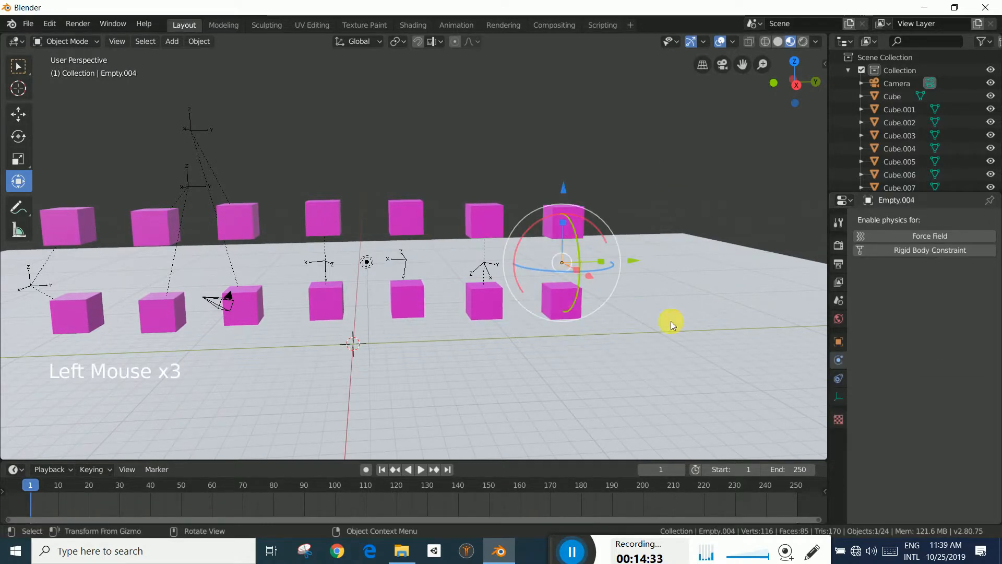
pyautogui.click(946, 251)
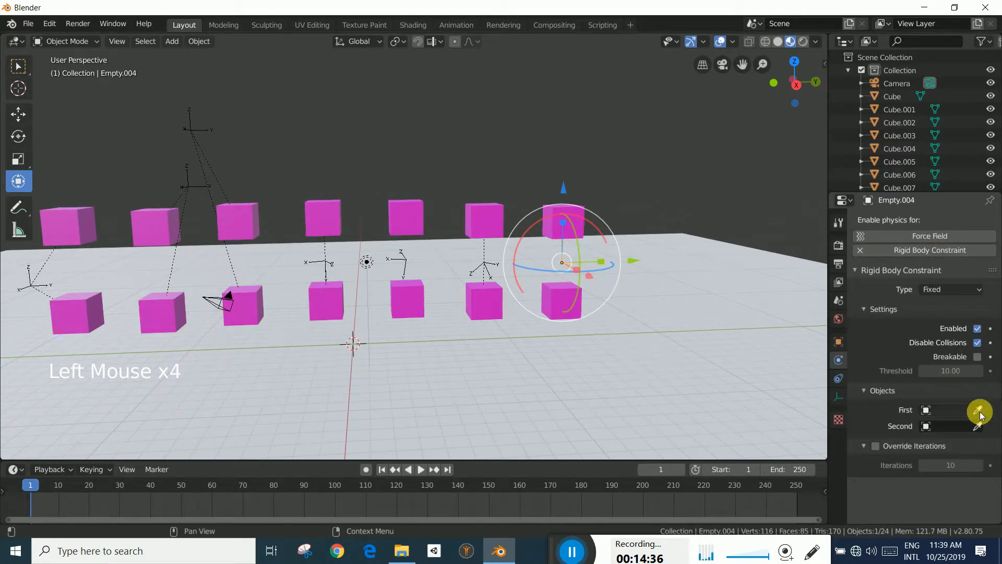
pyautogui.click(946, 289)
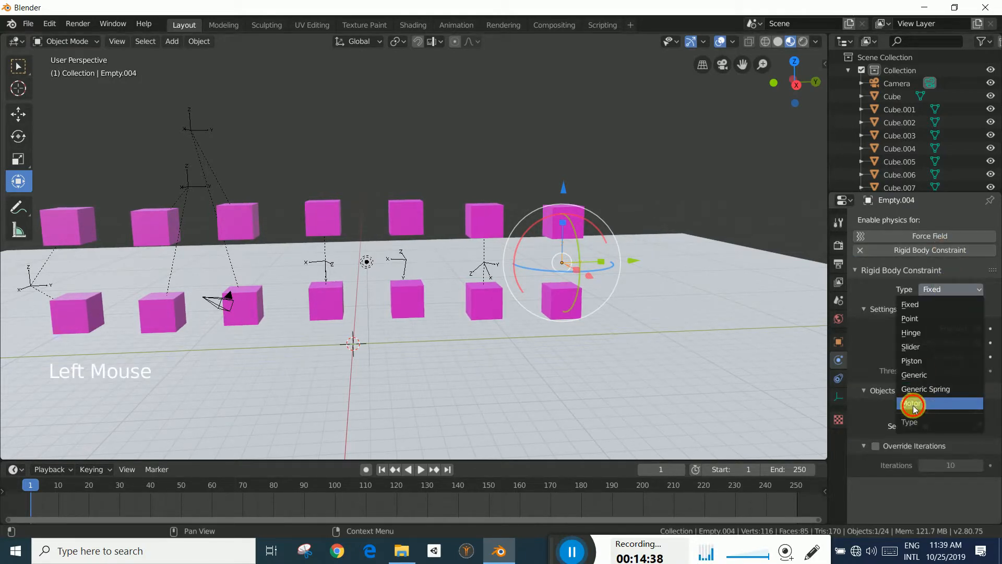
pyautogui.click(914, 404)
# Assign the seventh set's upper cube as the Motor constraint's first object and the lower cube as its second
pyautogui.click(978, 503)
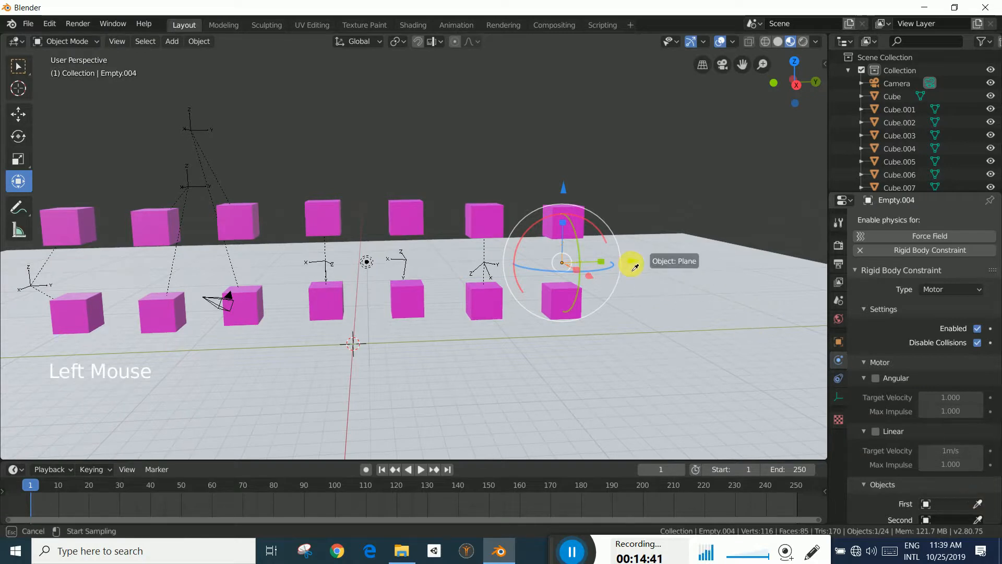
pyautogui.click(572, 215)
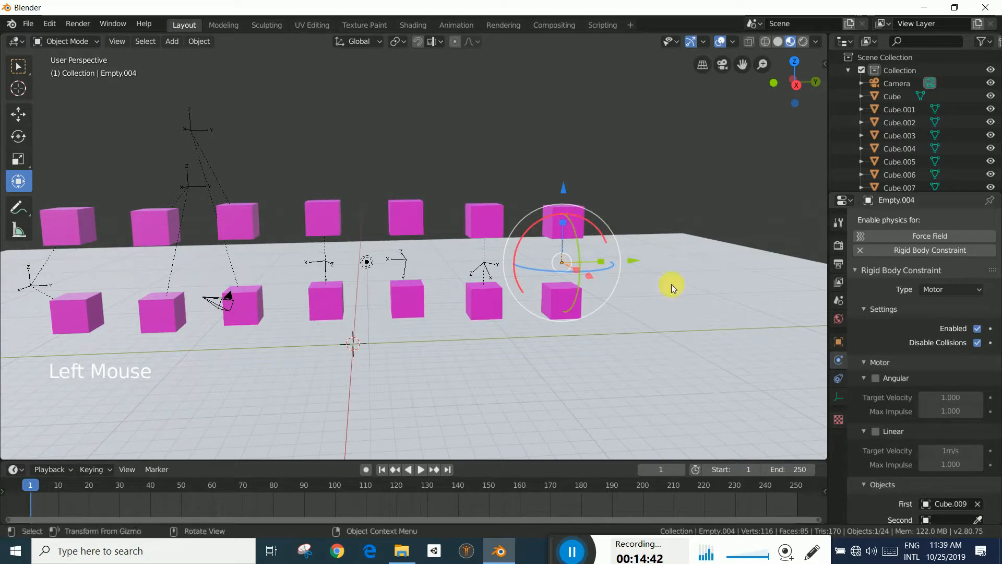
pyautogui.click(977, 519)
pyautogui.click(557, 298)
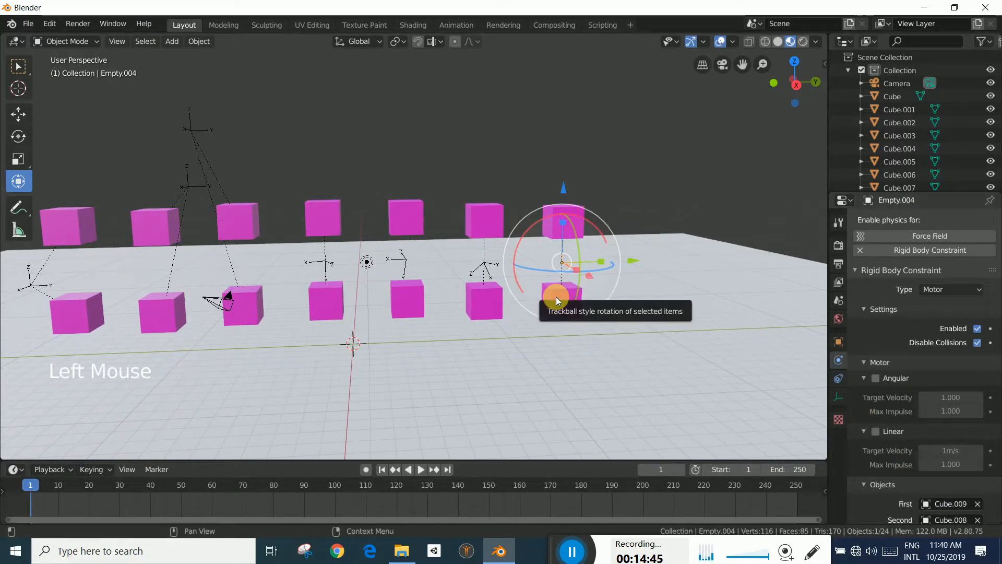
# Play the simulation and enable the Angular and Linear motors on the seventh set's constraint
pyautogui.scroll(-4, 952, 422)
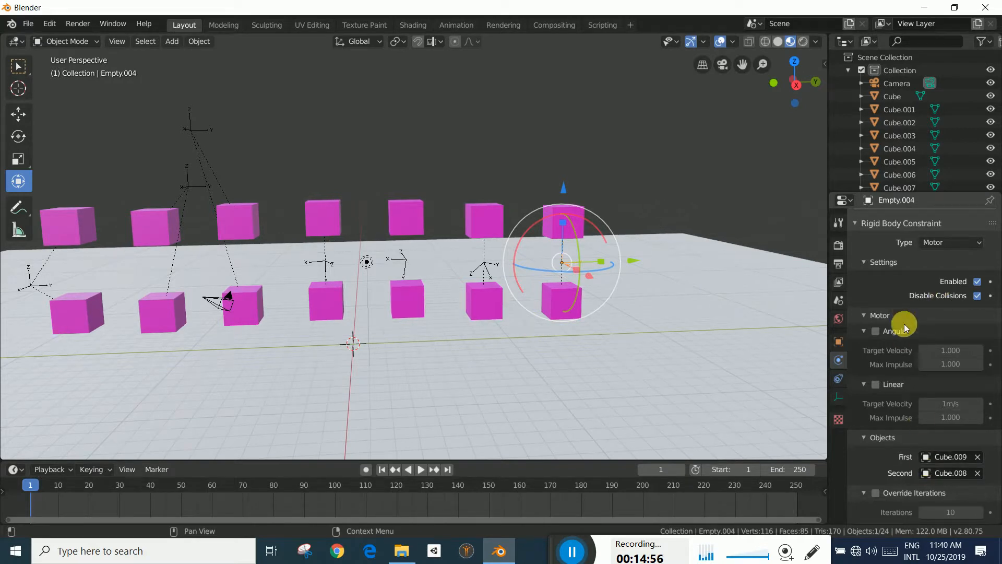
pyautogui.click(421, 469)
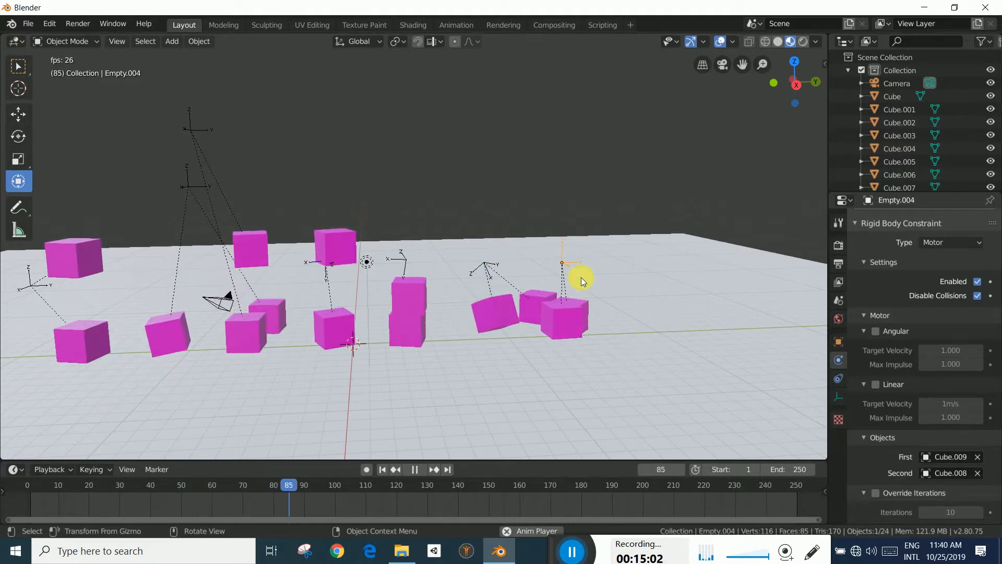
pyautogui.click(877, 330)
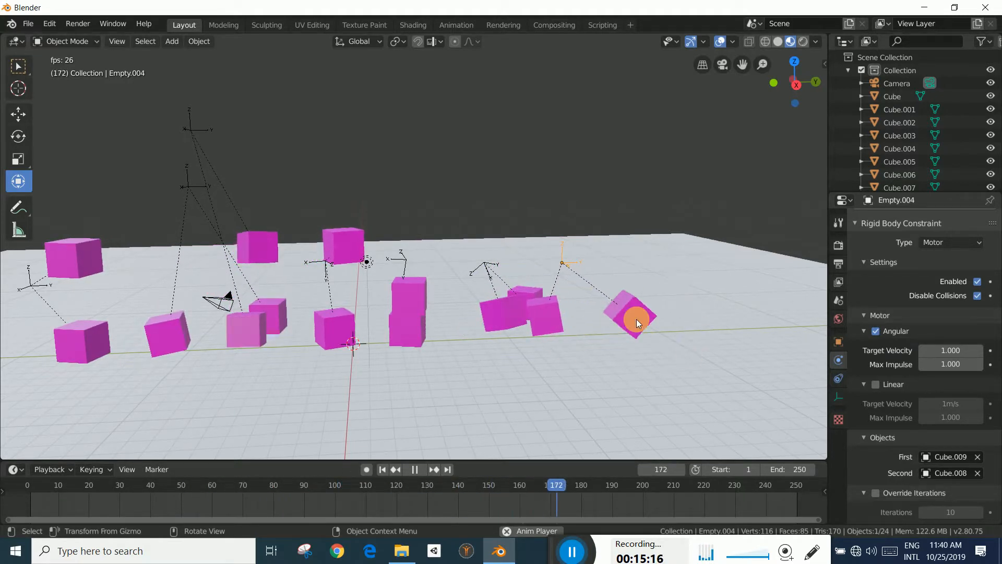
pyautogui.click(877, 384)
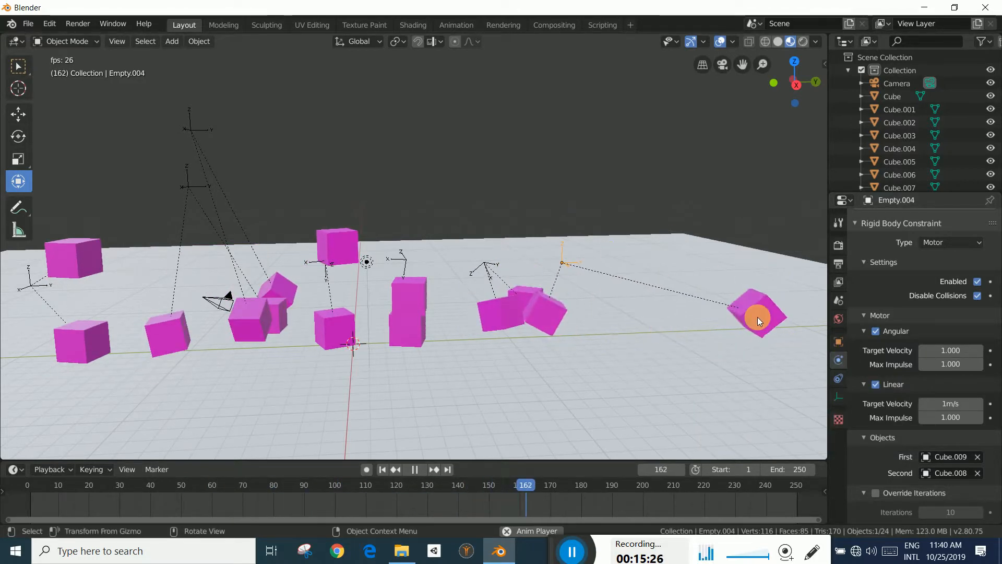
# Stop the simulation and return to the first frame
pyautogui.click(414, 470)
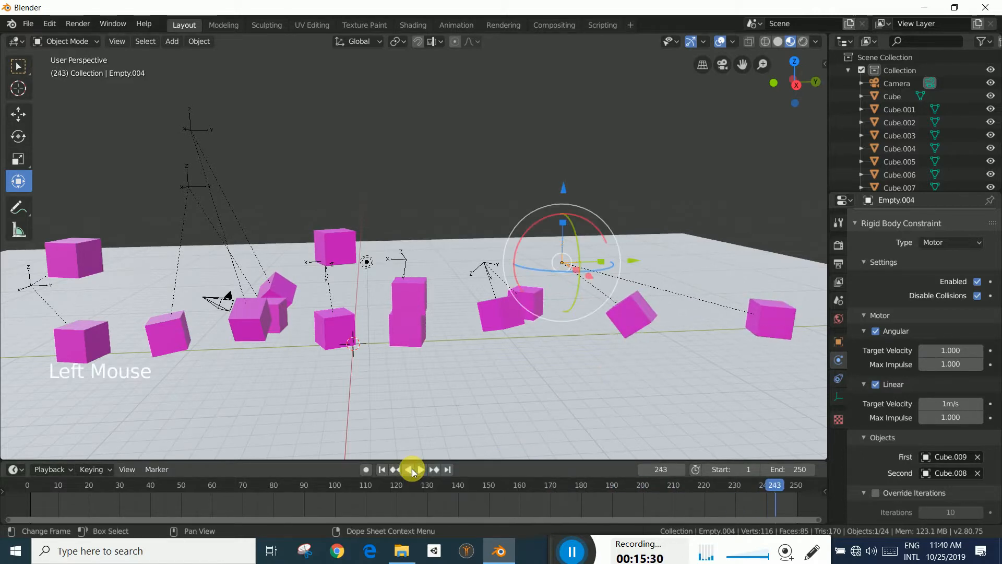
pyautogui.click(383, 469)
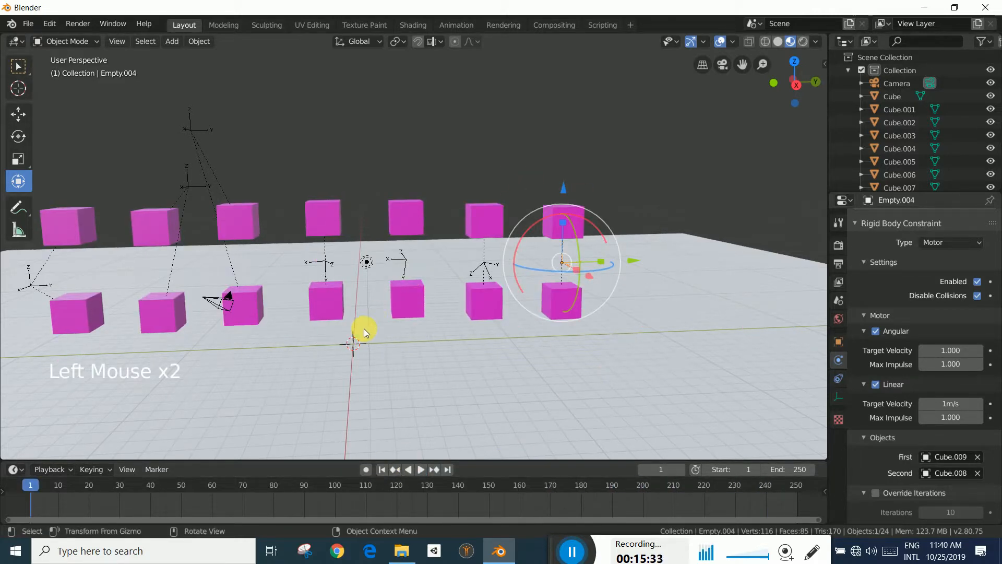
pyautogui.scroll(-2, 405, 342)
pyautogui.scroll(3, 409, 346)
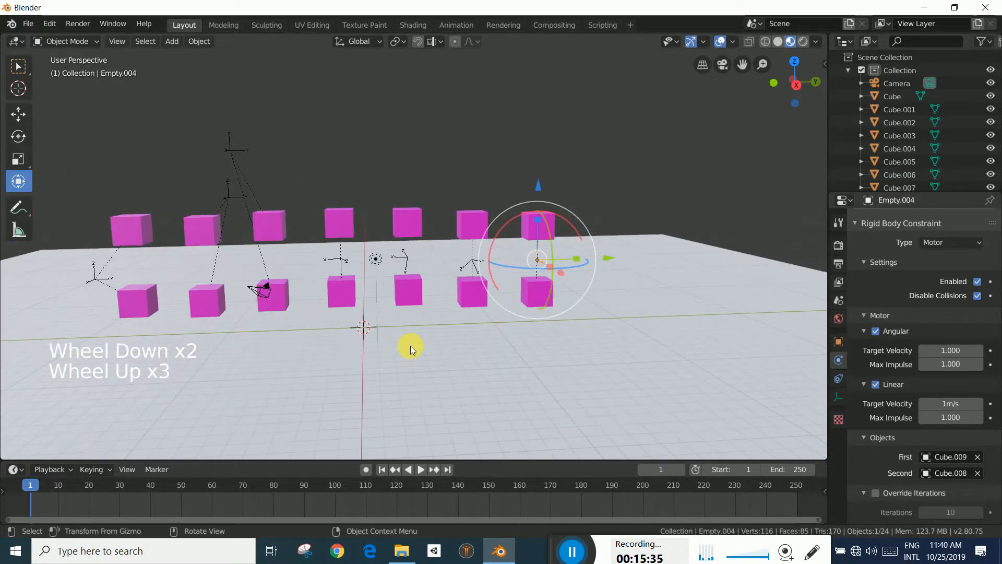
pyautogui.scroll(1, 410, 346)
pyautogui.scroll(-1, 410, 345)
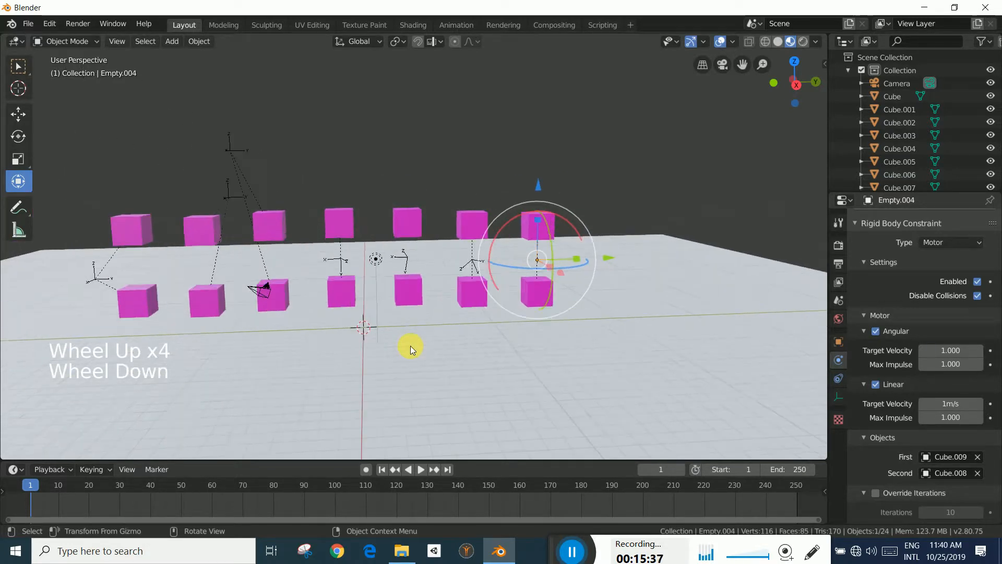
# Select all seven sets' empties and move them together up along Z above the cubes and slightly along Y
pyautogui.keyDown('shift'); pyautogui.click(469, 262); pyautogui.keyUp('shift')
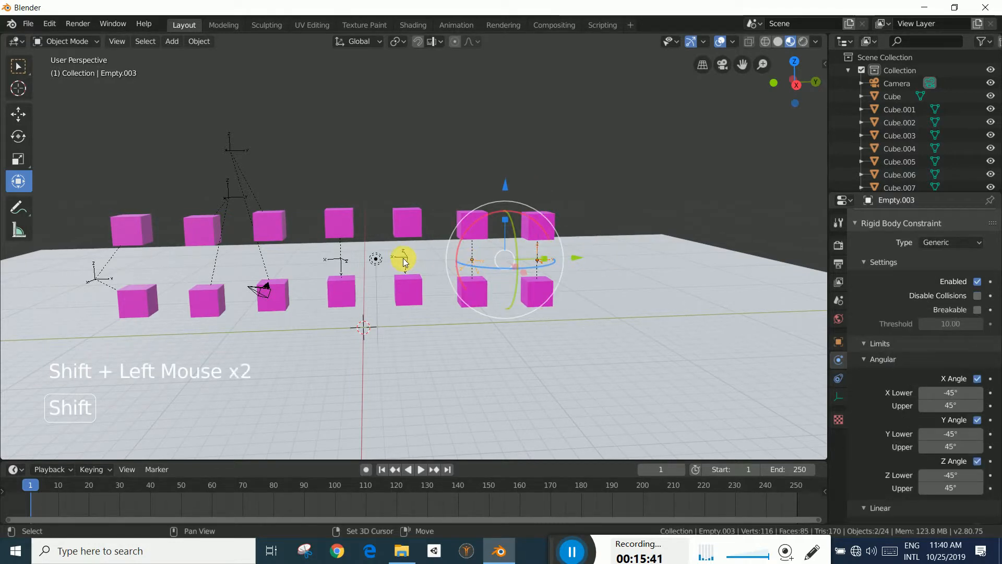
pyautogui.keyDown('shift'); pyautogui.click(336, 263); pyautogui.keyUp('shift')
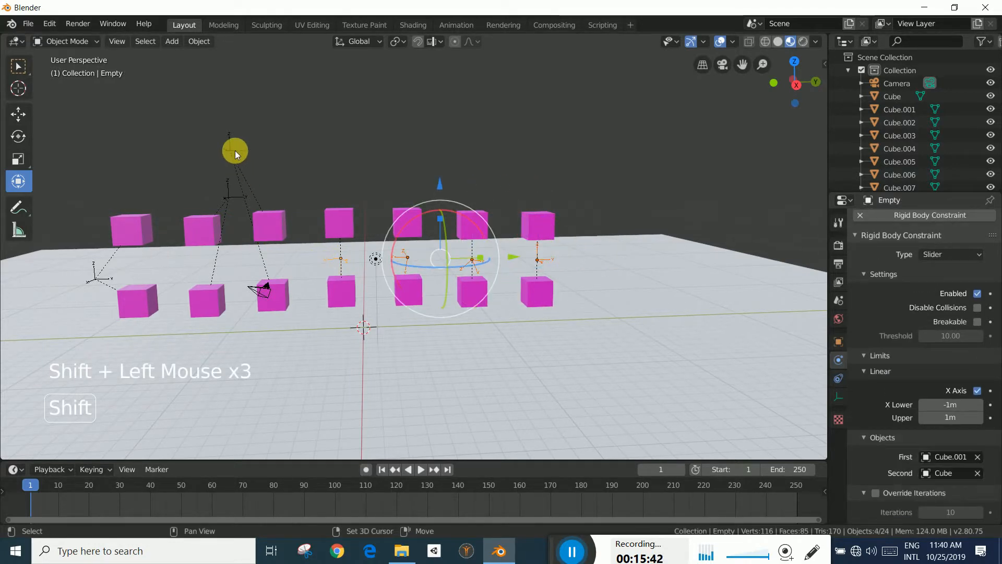
pyautogui.keyDown('shift'); pyautogui.click(233, 151); pyautogui.keyUp('shift')
pyautogui.keyDown('shift'); pyautogui.click(229, 196); pyautogui.keyUp('shift')
pyautogui.keyDown('shift'); pyautogui.click(95, 279); pyautogui.keyUp('shift')
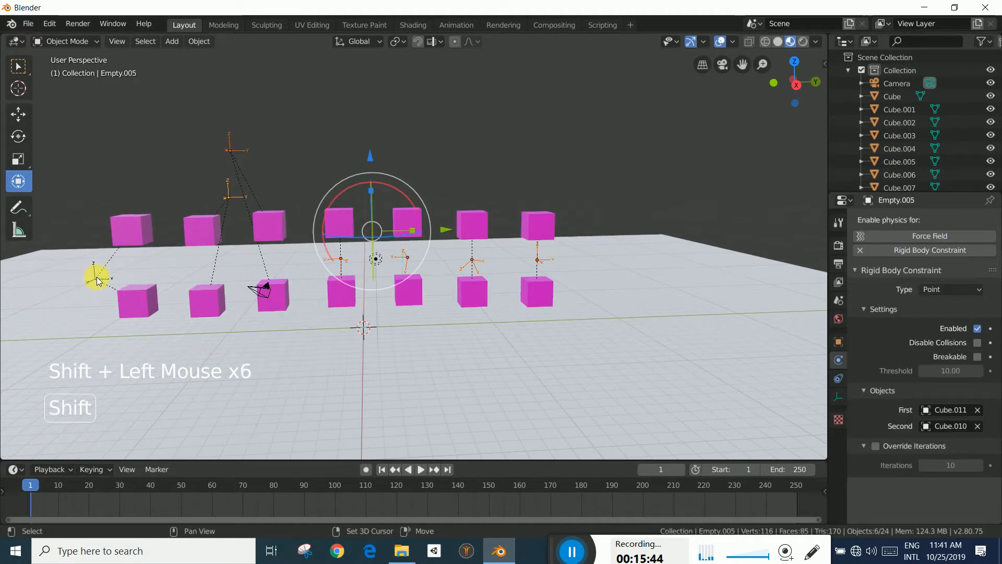
pyautogui.moveTo(333, 165); pyautogui.dragTo(399, 53)
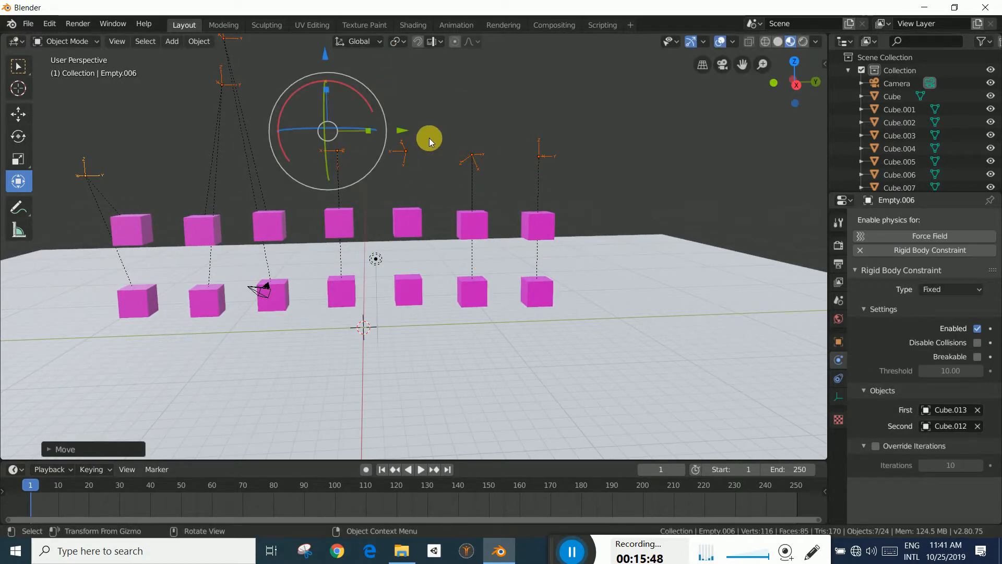
pyautogui.moveTo(407, 129); pyautogui.dragTo(441, 156)
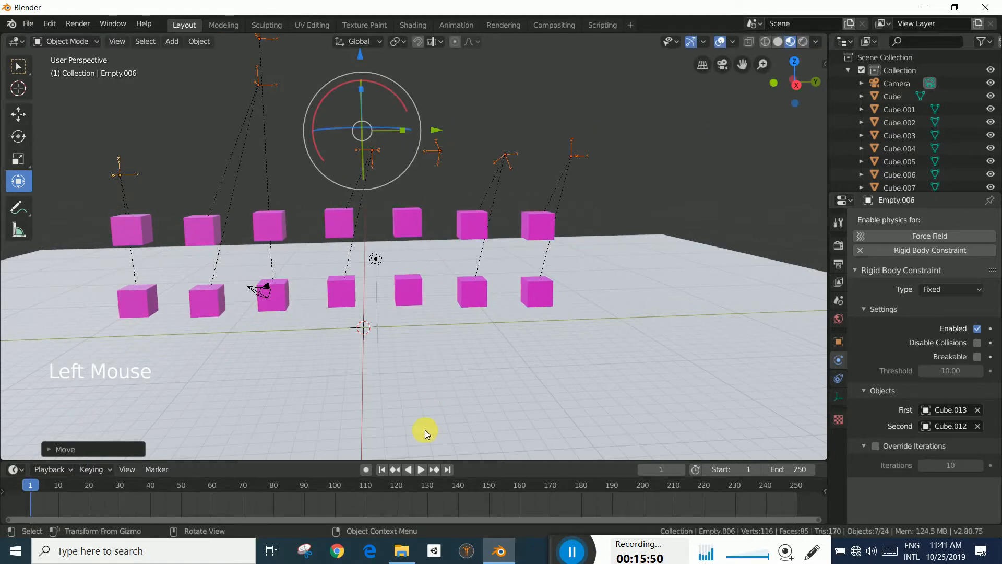
# Play the simulation and rotate all seven selected empties together in the view plane
pyautogui.click(420, 469)
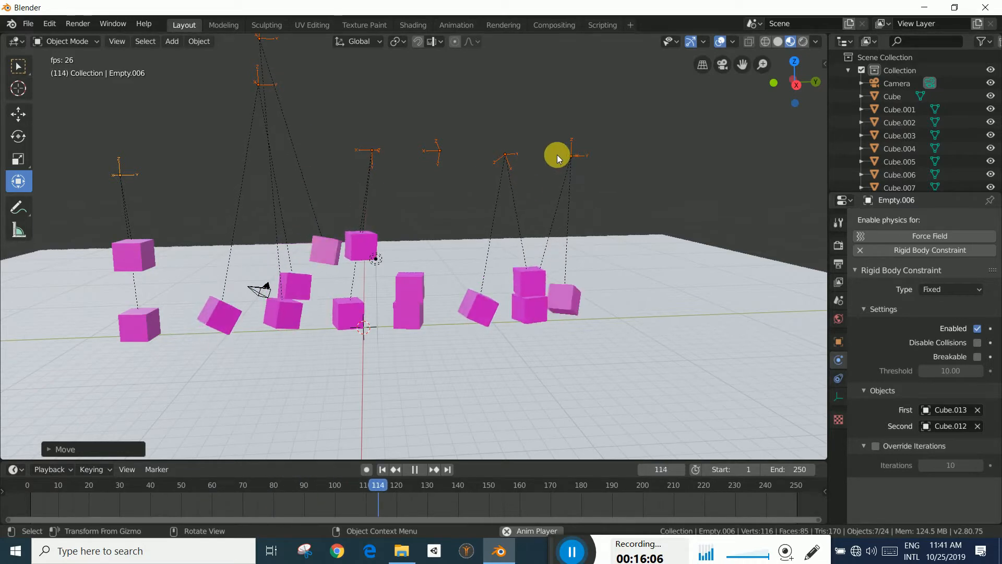
pyautogui.press('r')
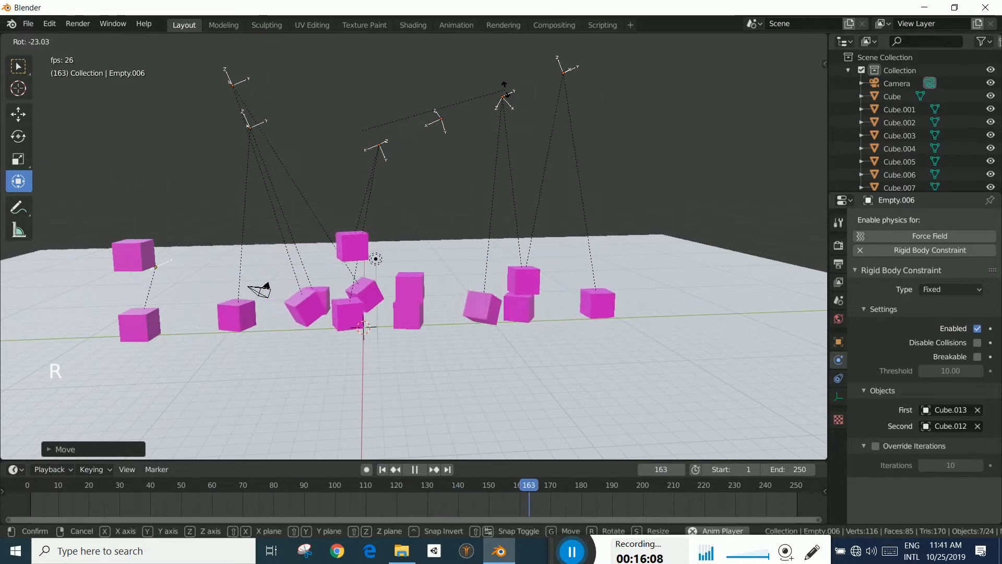
pyautogui.click(502, 74)
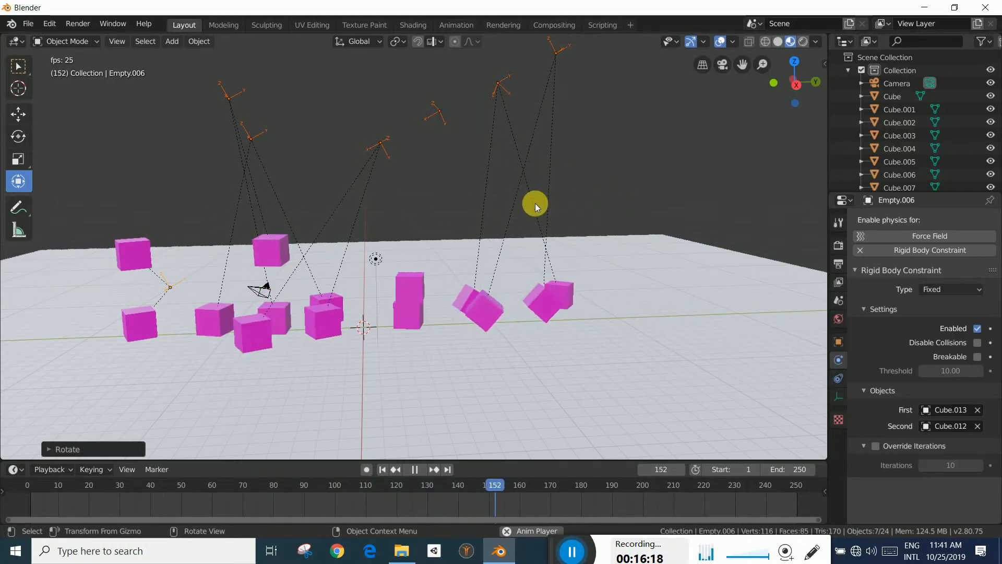
pyautogui.scroll(-1, 489, 271)
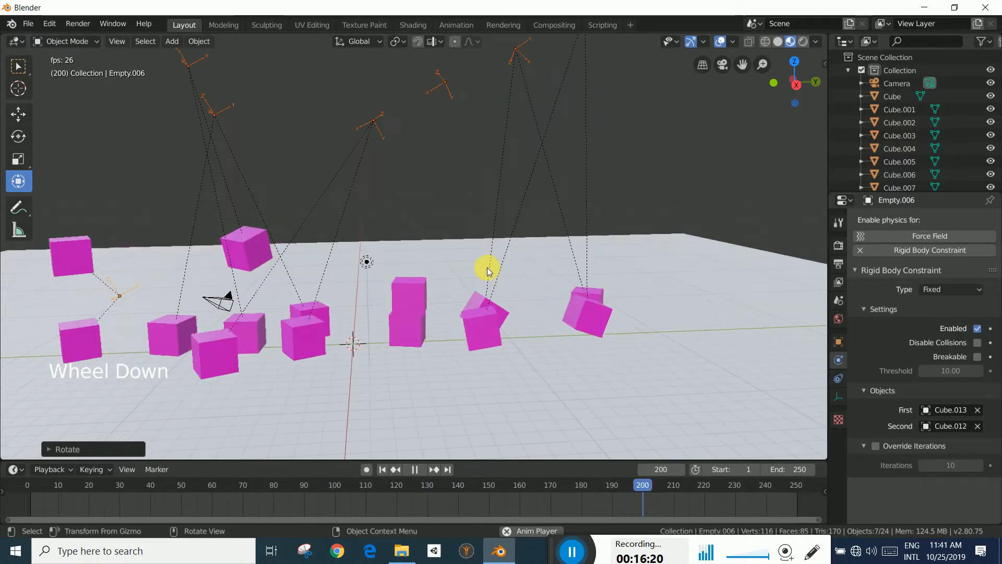
pyautogui.scroll(4, 489, 271)
pyautogui.scroll(-2, 487, 265)
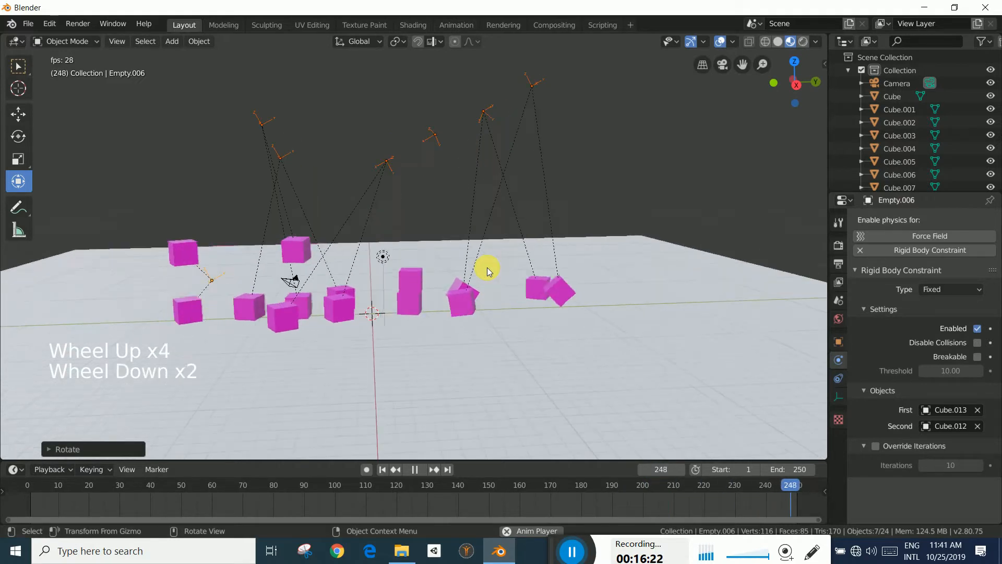
# Reset the simulation to frame 1 and lower the seventh set's Motor empty along Z to just above its upper cube
pyautogui.click(416, 471)
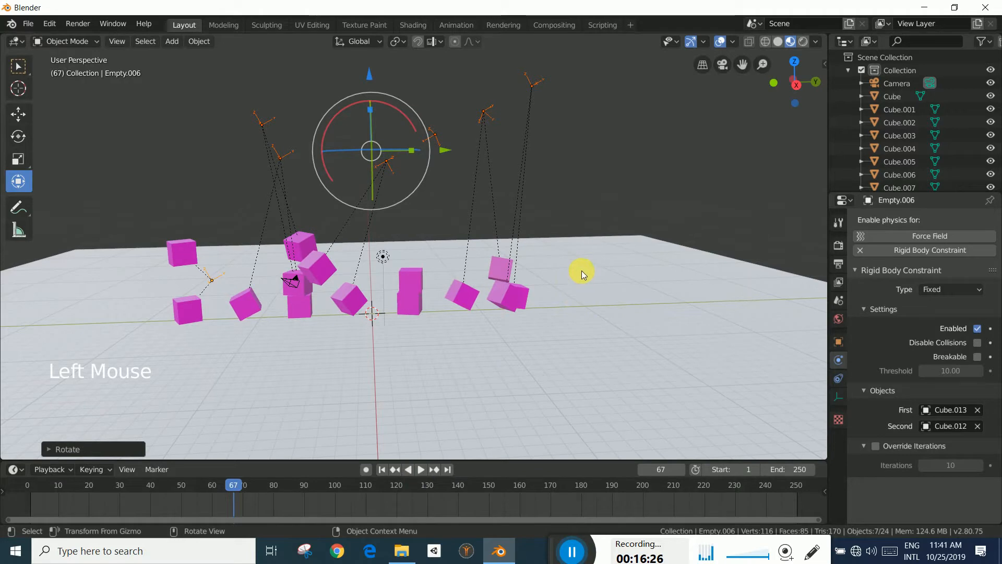
pyautogui.keyDown('shift'); pyautogui.moveTo(587, 261); pyautogui.dragTo(456, 421, button='middle'); pyautogui.keyUp('shift')
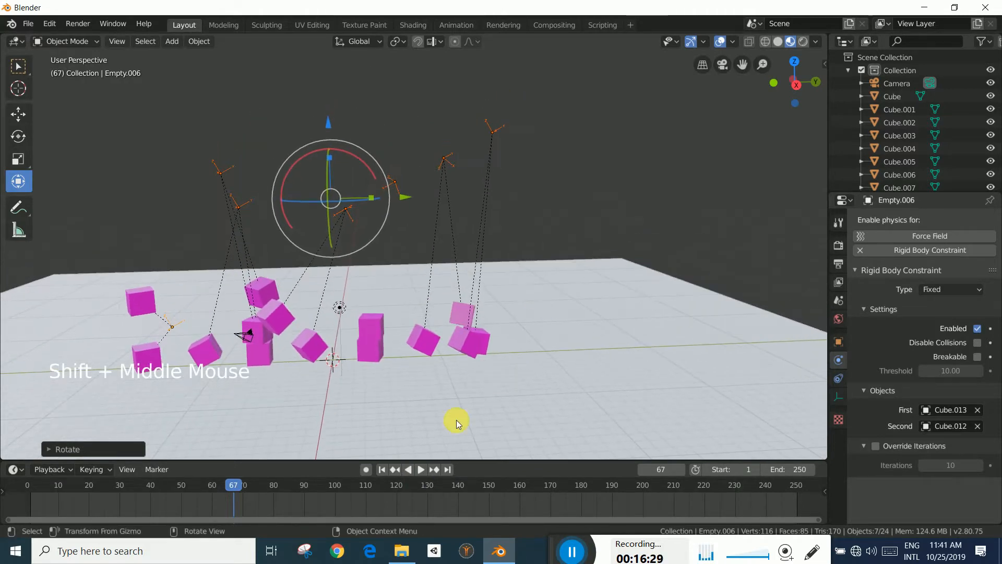
pyautogui.click(381, 470)
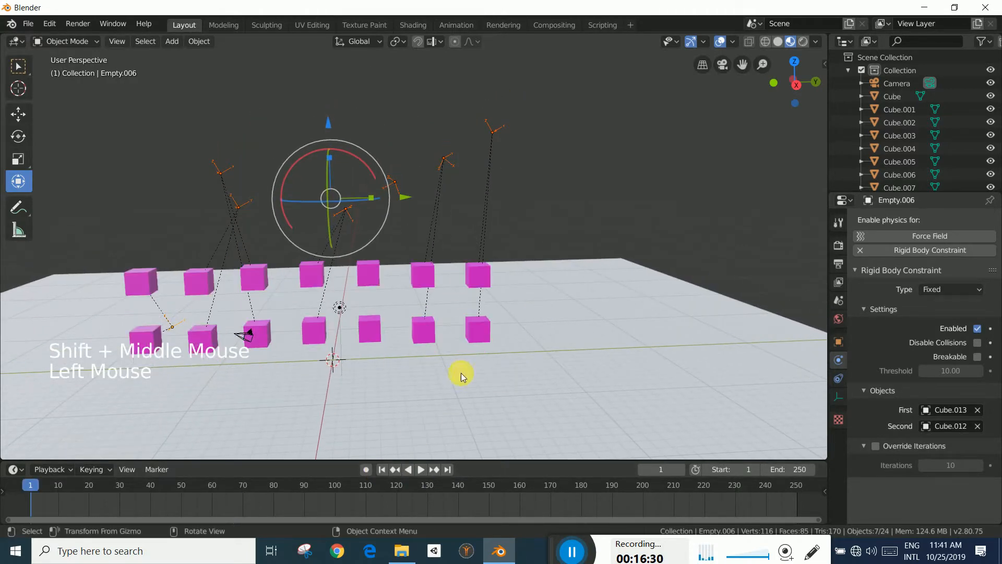
pyautogui.click(496, 128)
pyautogui.moveTo(497, 69); pyautogui.dragTo(490, 174)
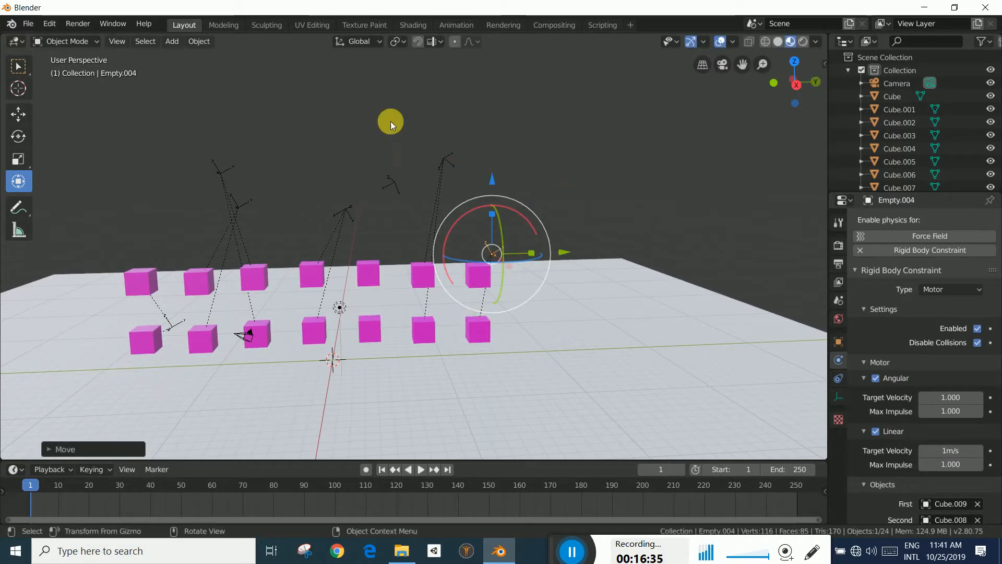
# Add another Arrows empty and move it along Y and Z to sit beside the seventh set's upper cube
pyautogui.click(173, 41)
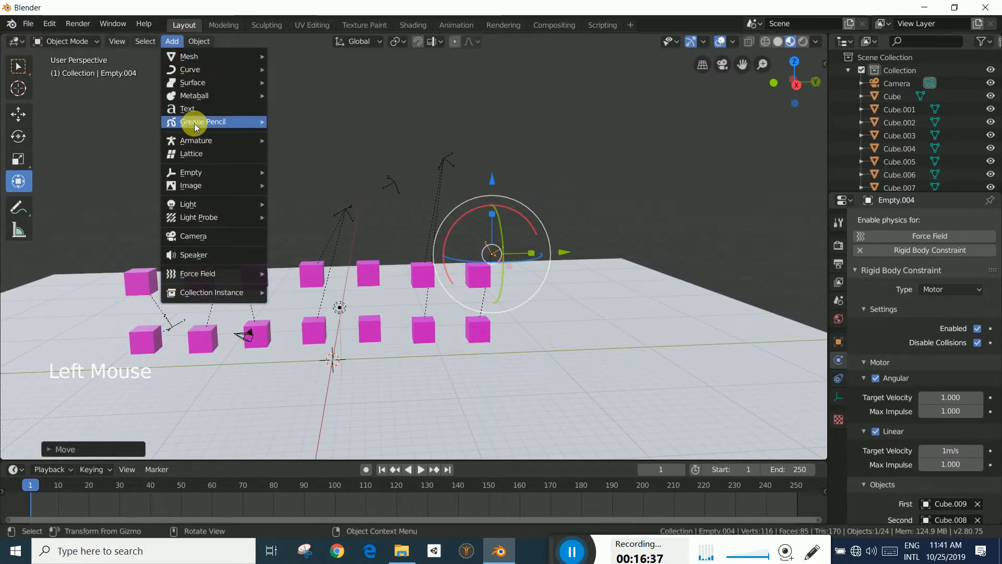
pyautogui.moveTo(211, 171)
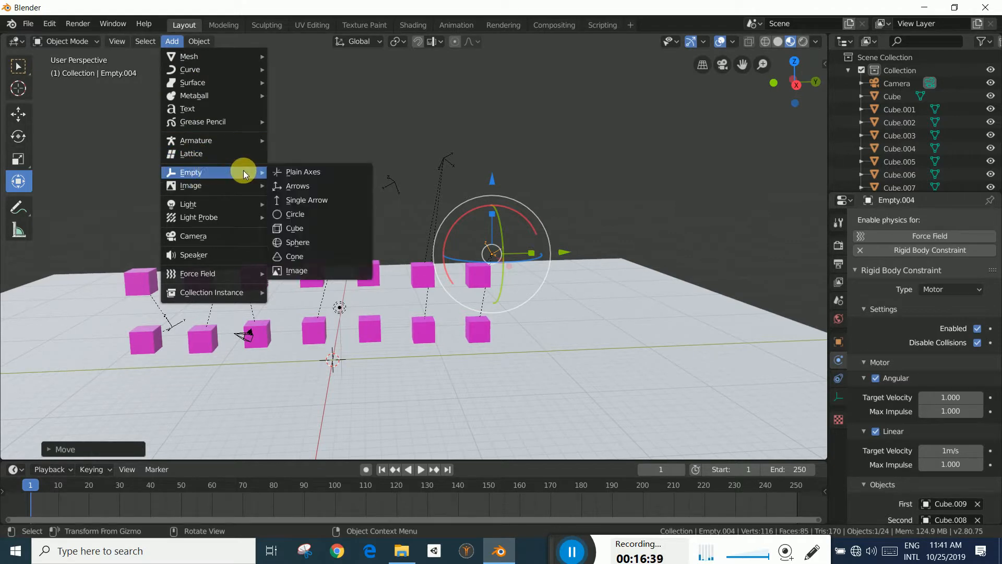
pyautogui.click(301, 184)
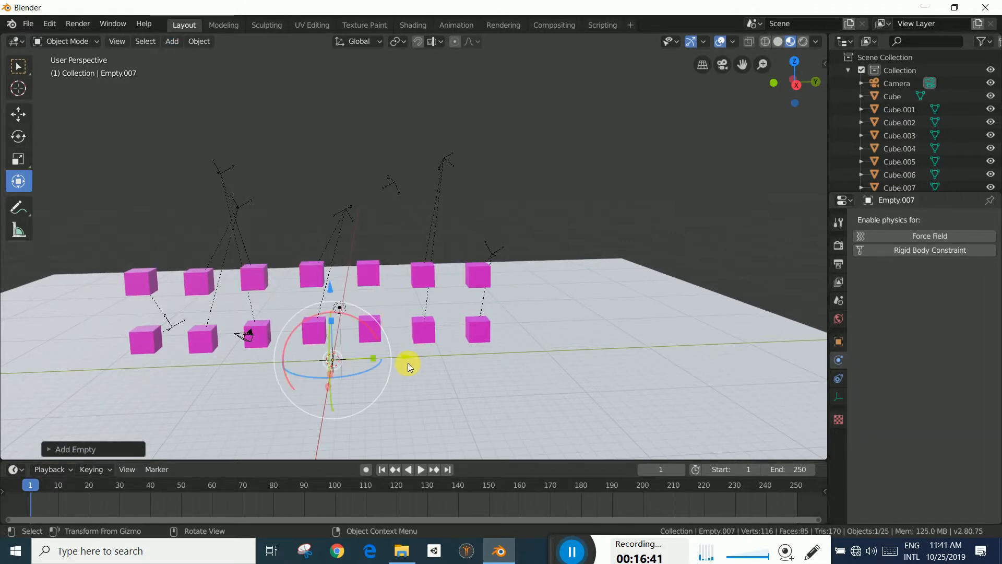
pyautogui.moveTo(408, 362); pyautogui.dragTo(578, 350)
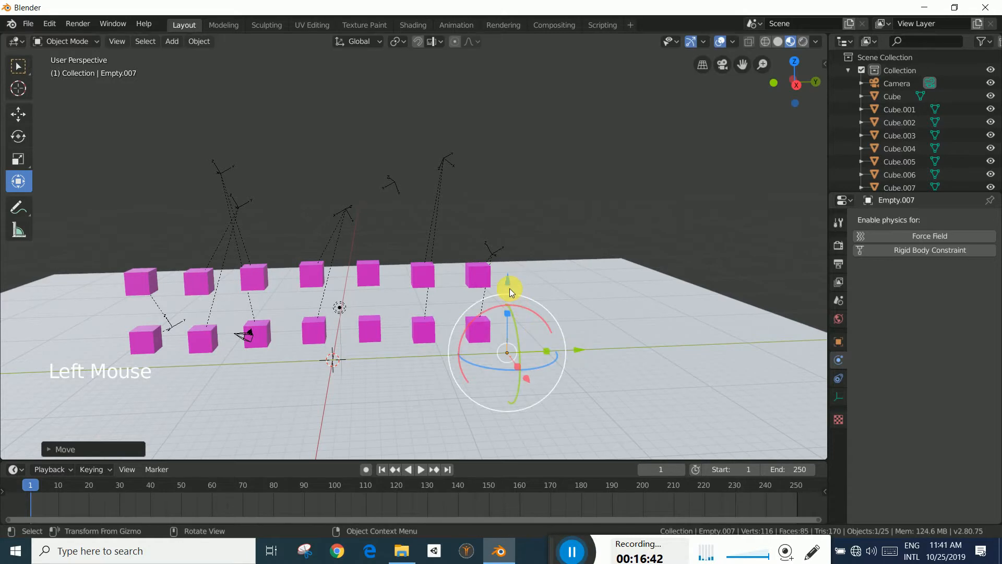
pyautogui.moveTo(510, 293); pyautogui.dragTo(517, 254)
pyautogui.moveTo(519, 219); pyautogui.dragTo(520, 218)
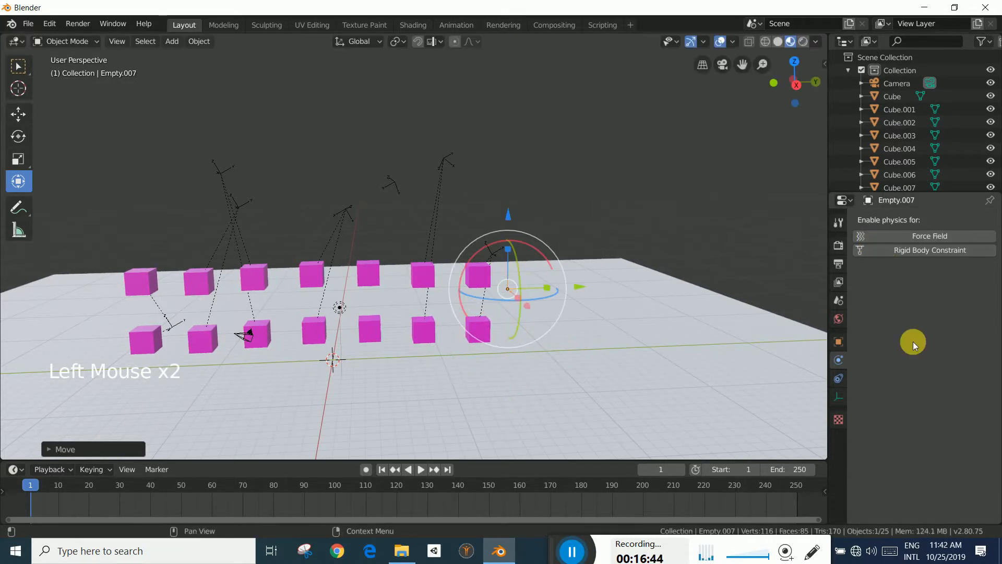
# Add a rigid body constraint of type Point to the new empty beside the seventh set
pyautogui.click(912, 252)
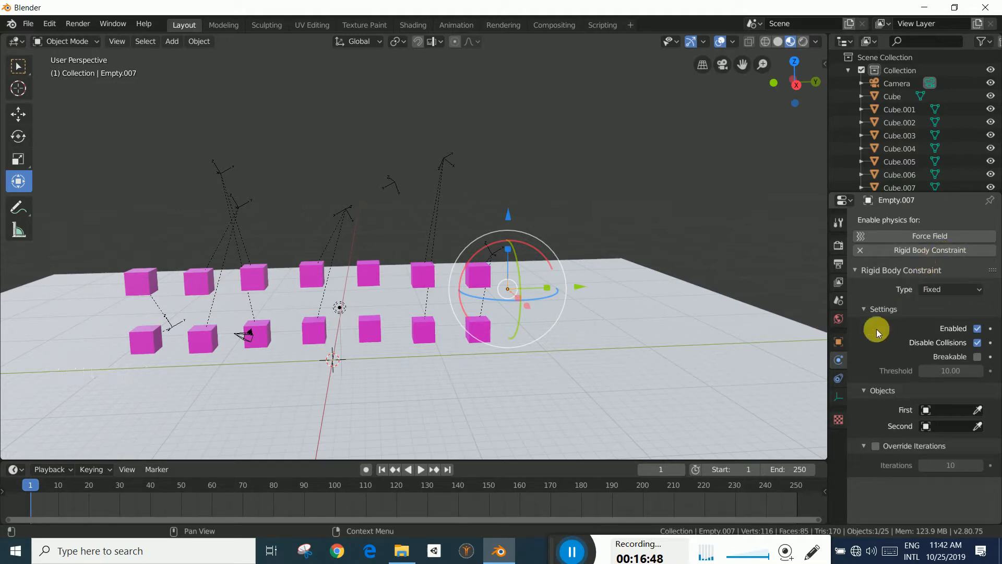
pyautogui.click(966, 288)
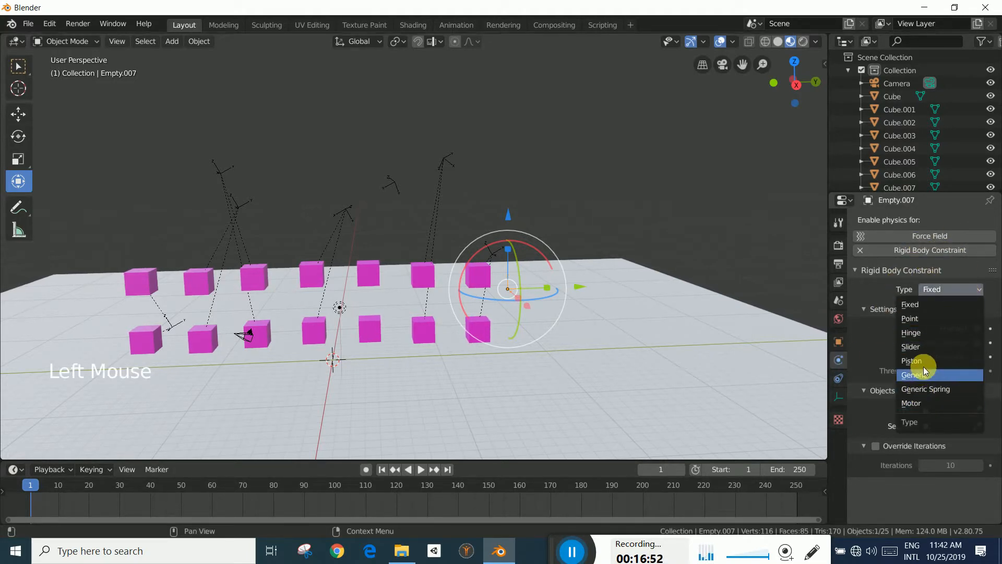
pyautogui.click(929, 318)
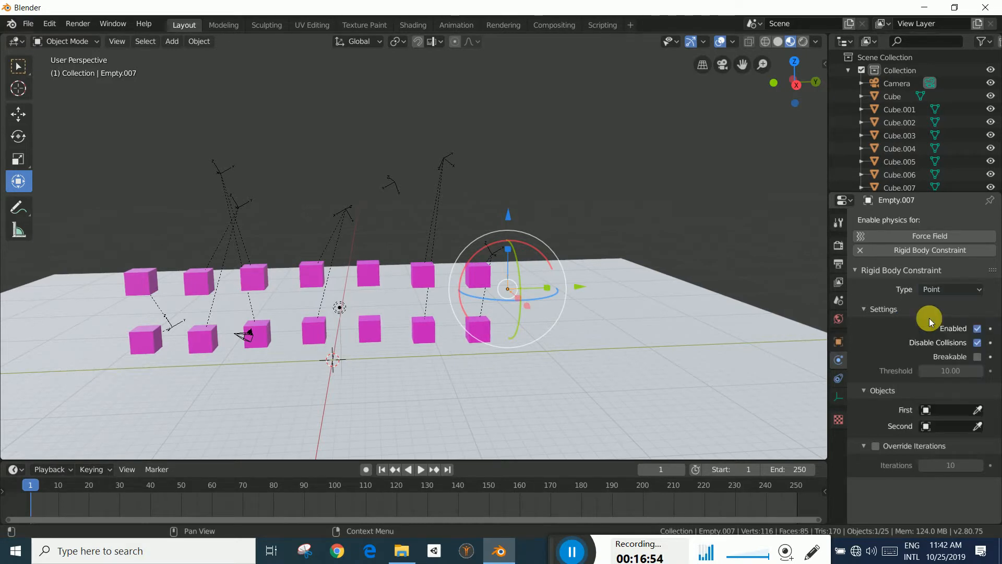
# Assign the seventh set's upper cube as the Point constraint's first object and the lower cube as its second
pyautogui.click(977, 410)
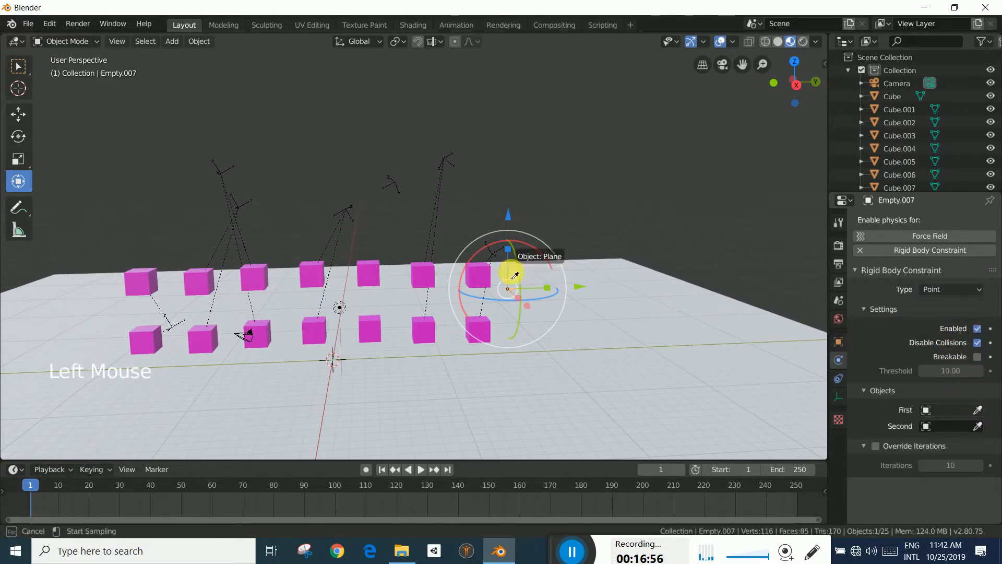
pyautogui.click(477, 275)
pyautogui.click(973, 428)
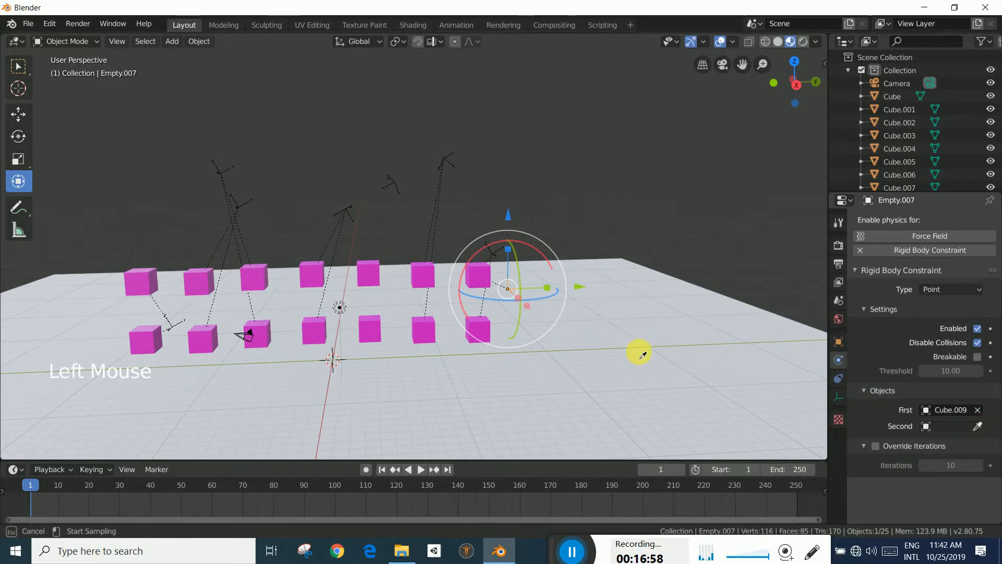
pyautogui.click(477, 330)
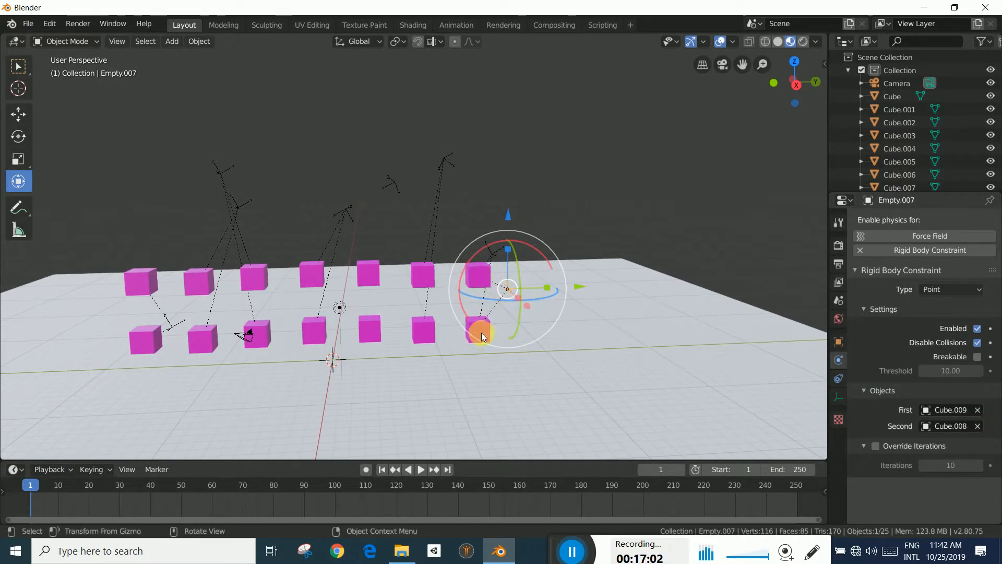
# Play the simulation to check the seventh set's combined Motor and Point constraints, then return to the first frame
pyautogui.click(422, 469)
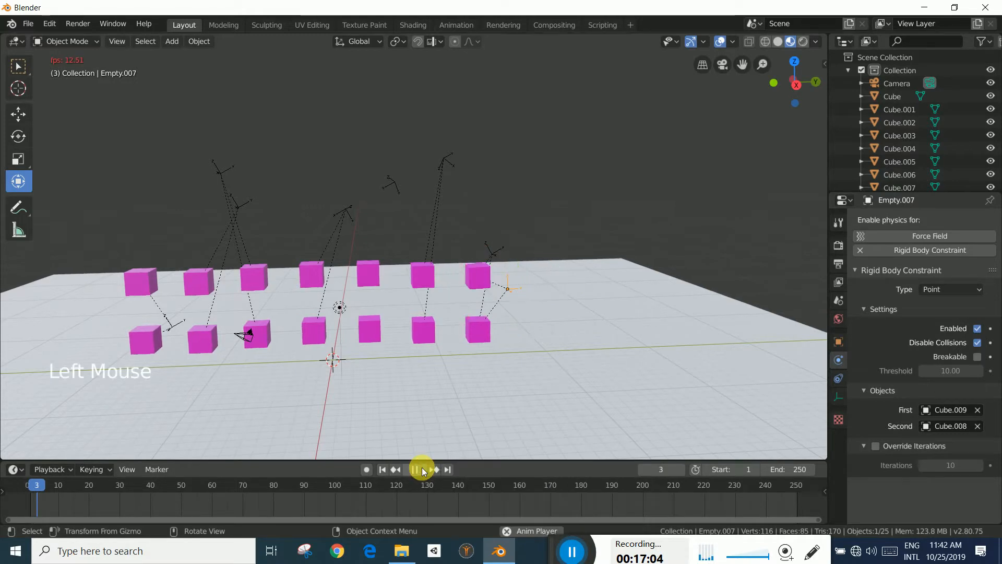
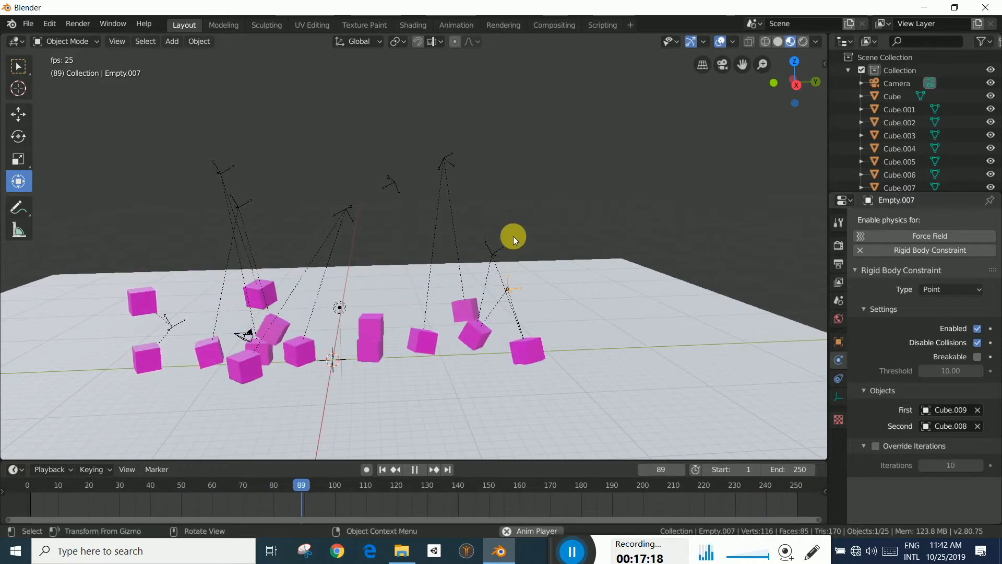
pyautogui.click(416, 469)
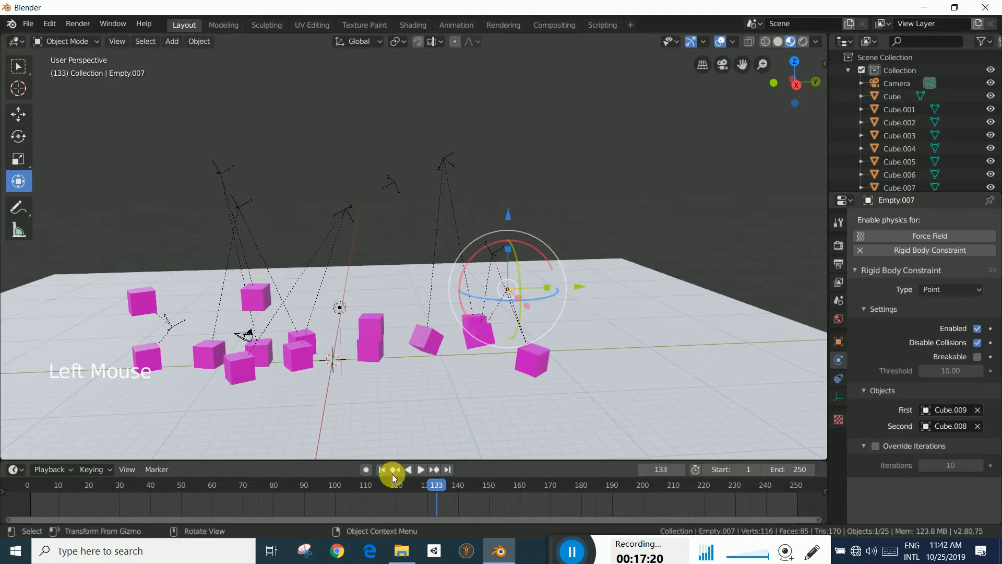
pyautogui.click(382, 469)
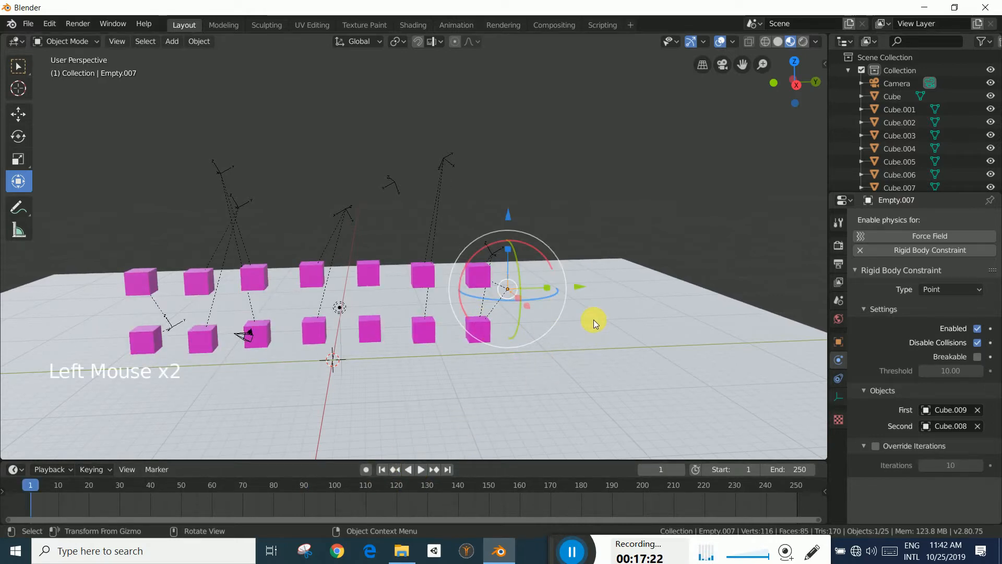
pyautogui.keyDown('shift'); pyautogui.moveTo(601, 318); pyautogui.dragTo(462, 310, button='middle'); pyautogui.keyUp('shift')
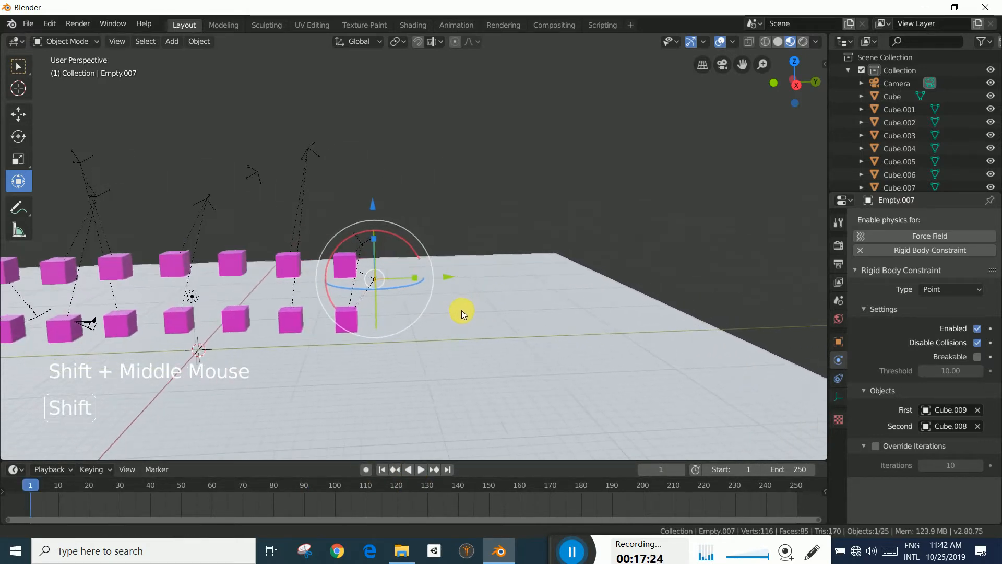
pyautogui.keyDown('shift'); pyautogui.scroll(1, 134, 164); pyautogui.keyUp('shift')
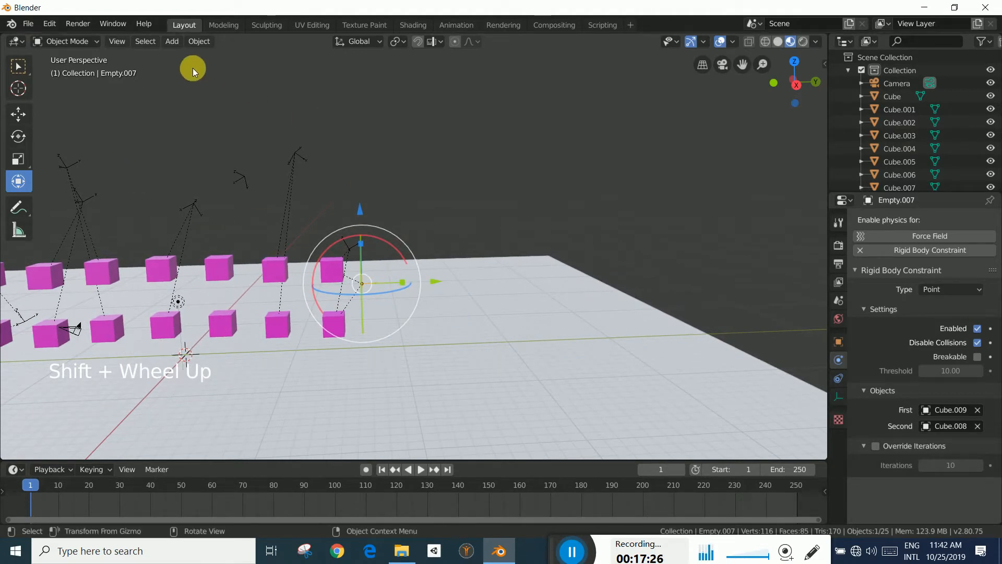
# Add a mesh plane, placed along Y beyond the seventh cube set, and scale it up to wall size
pyautogui.click(172, 41)
pyautogui.moveTo(206, 56)
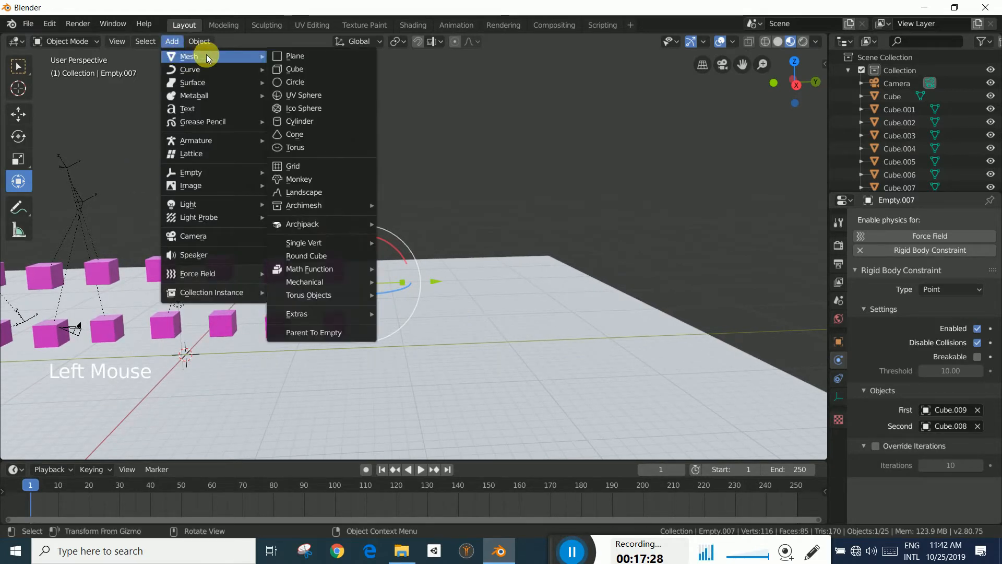
pyautogui.click(295, 58)
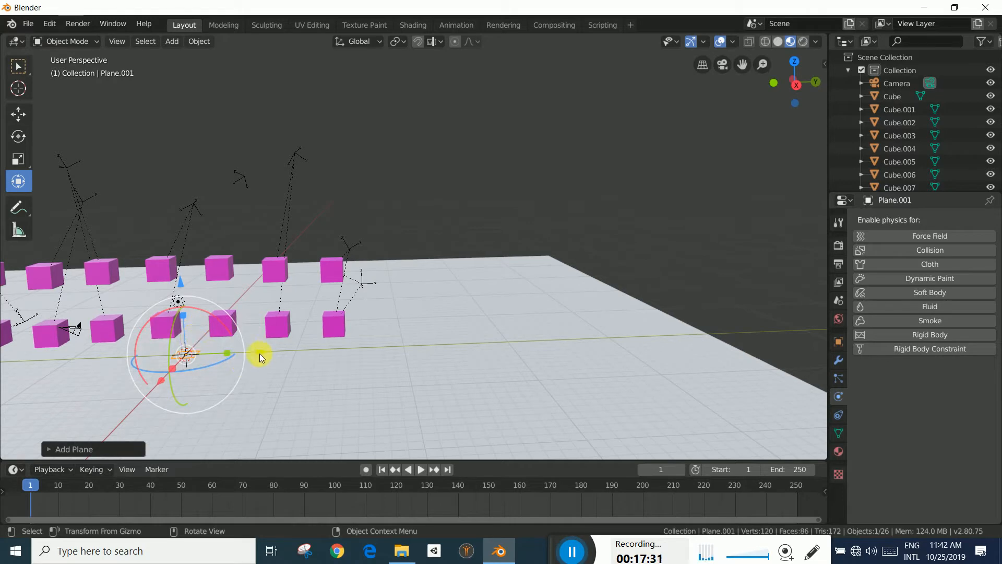
pyautogui.moveTo(259, 353); pyautogui.dragTo(516, 354)
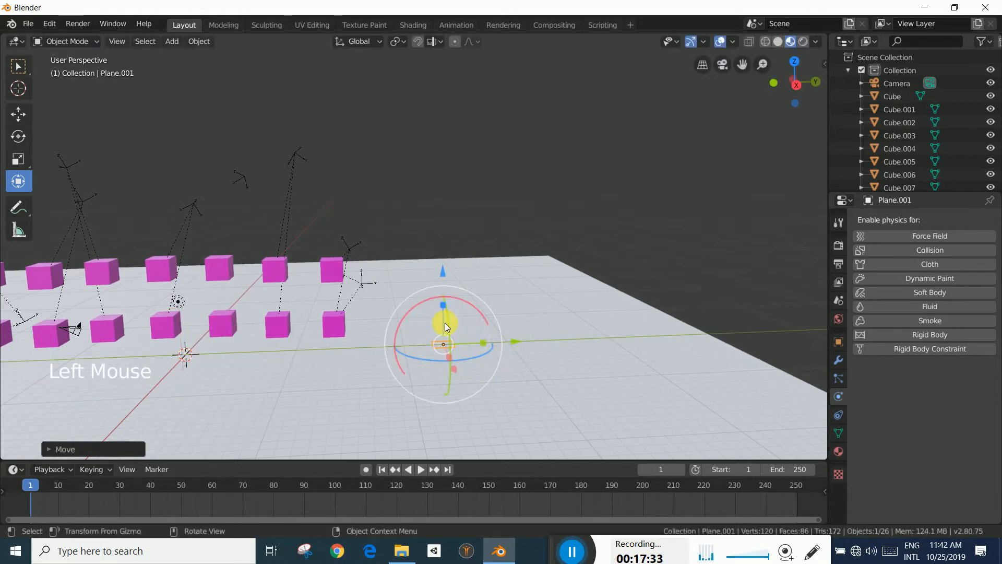
pyautogui.press('s')
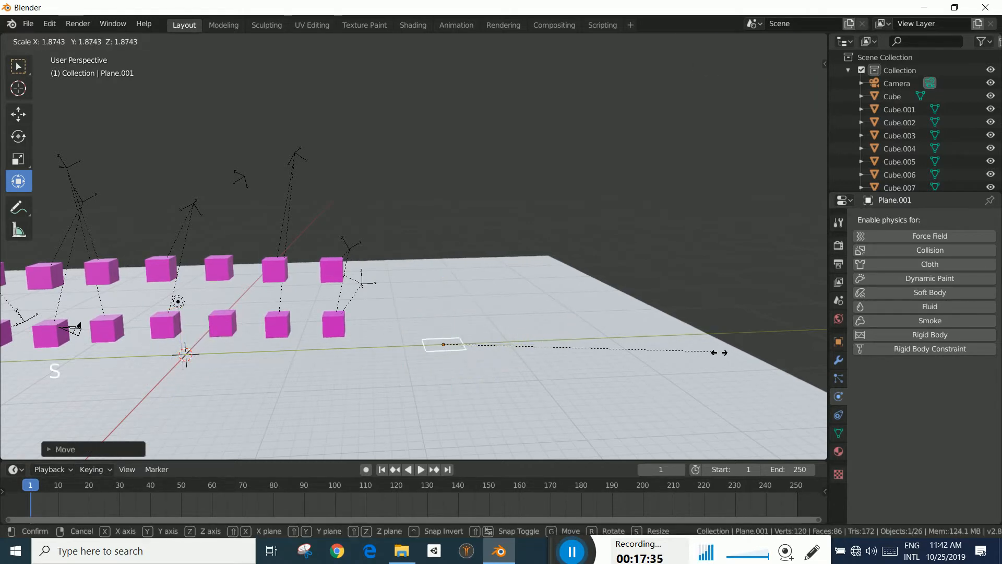
pyautogui.click(622, 329)
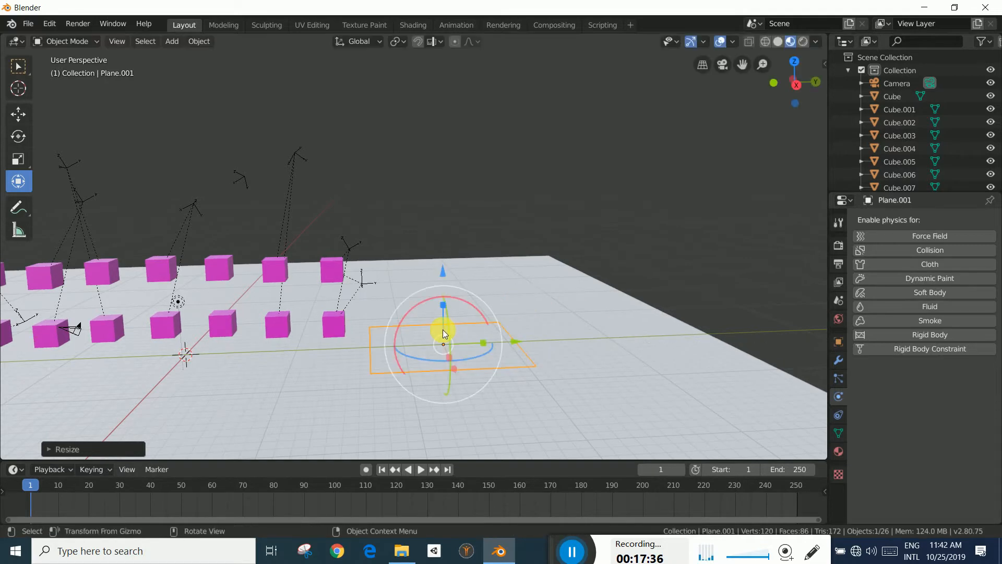
# Rotate the new plane upright about the Y axis, then raise it along Z above the ground and nudge it along Y
pyautogui.moveTo(442, 330)
pyautogui.mouseDown()
pyautogui.moveTo(450, 320)
pyautogui.moveTo(450, 342)
pyautogui.mouseUp()
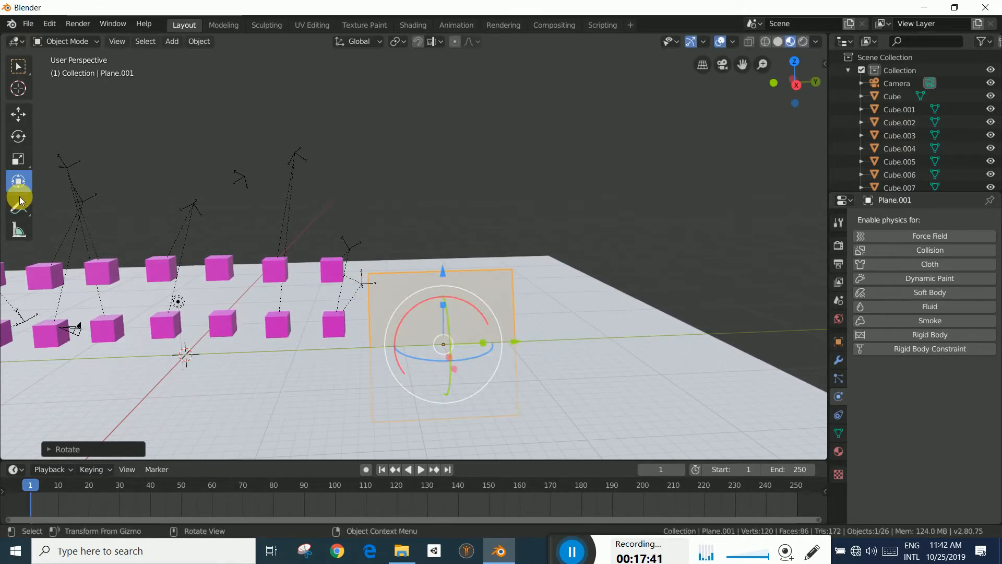
pyautogui.moveTo(443, 272); pyautogui.dragTo(461, 165)
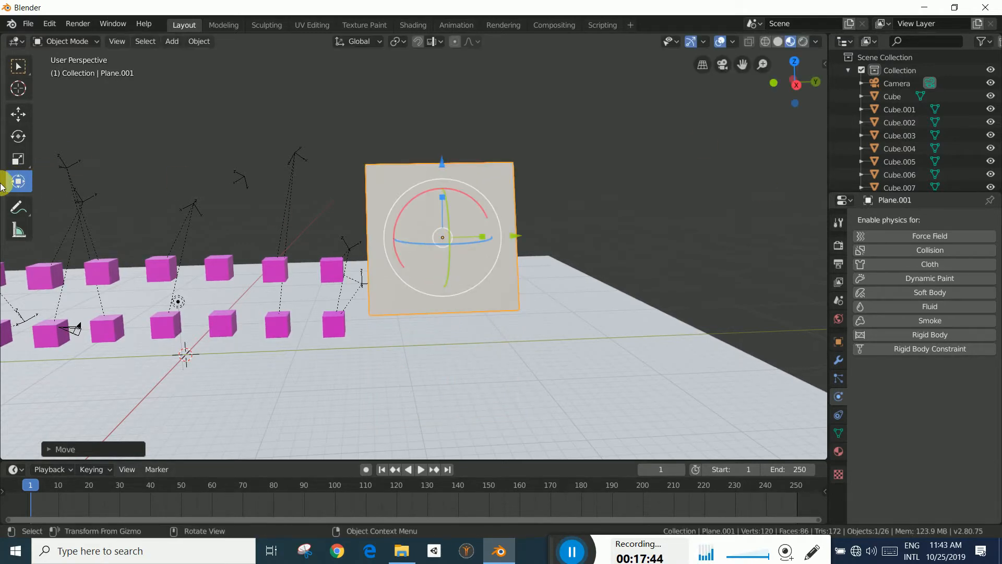
pyautogui.moveTo(516, 232); pyautogui.dragTo(523, 234)
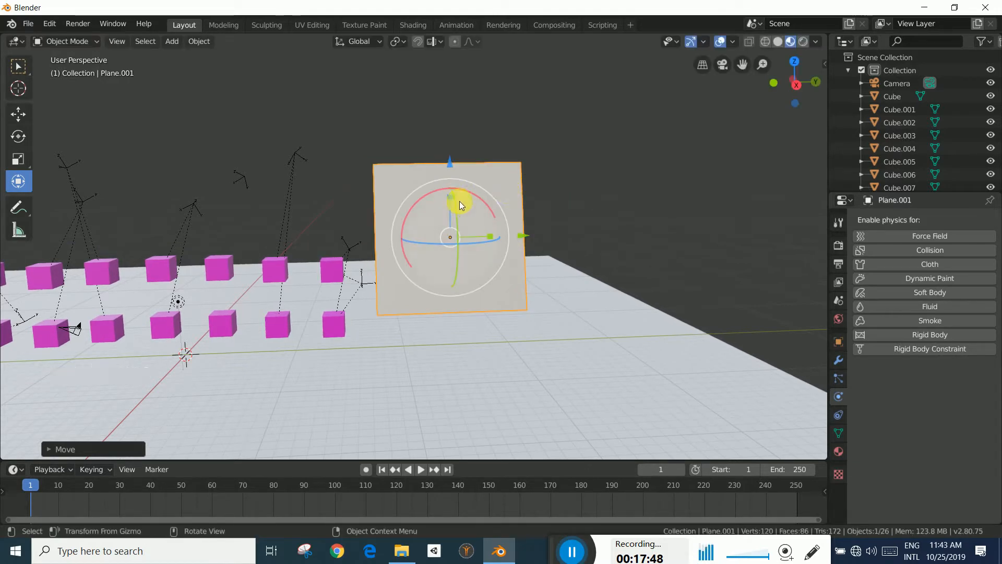
# Duplicate the upright plane and shape the copy into a narrower door panel along Y, leaving a thin gap beside the original
pyautogui.hotkey('shift', 'd')
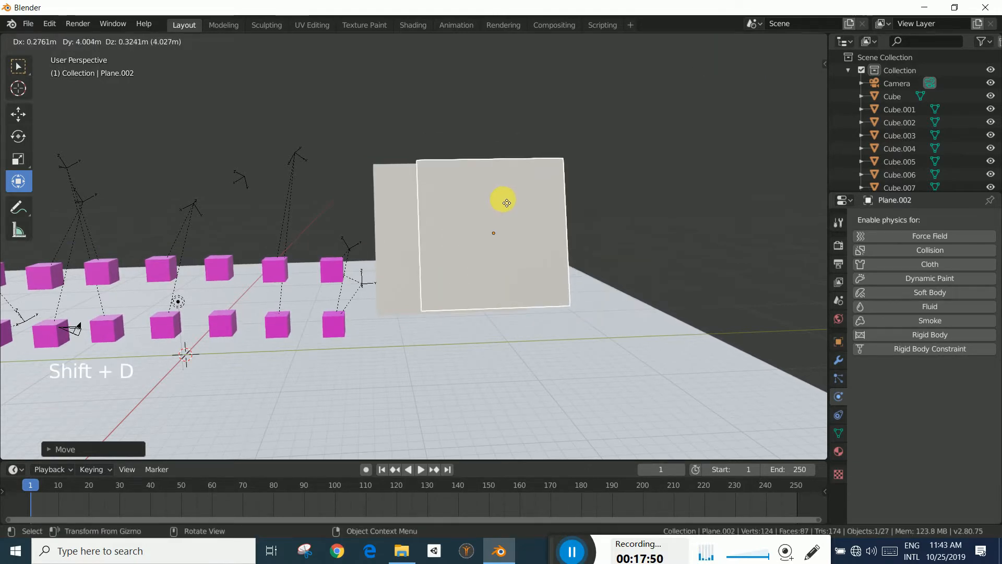
pyautogui.rightClick(527, 205)
pyautogui.moveTo(521, 237); pyautogui.dragTo(696, 257)
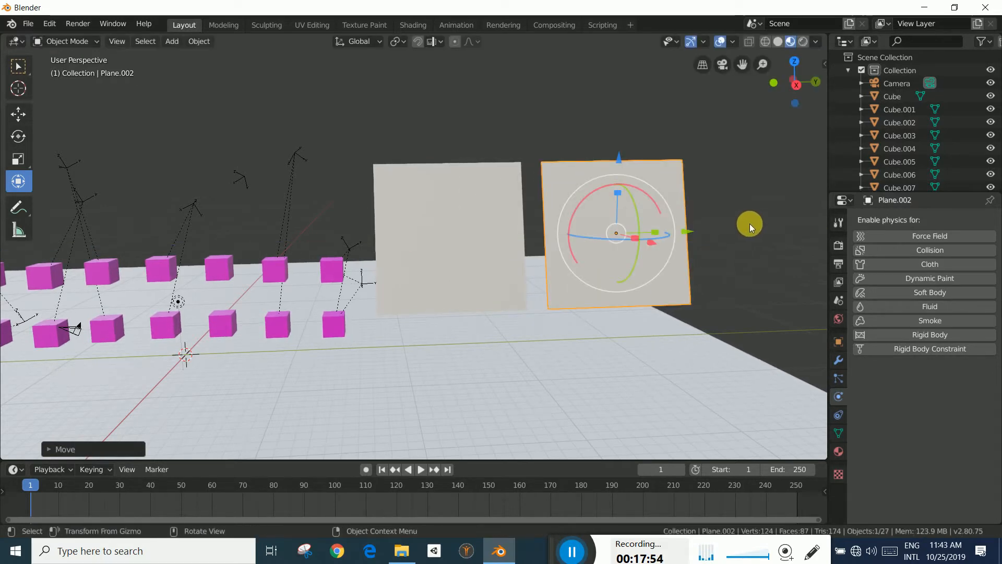
pyautogui.press('s')
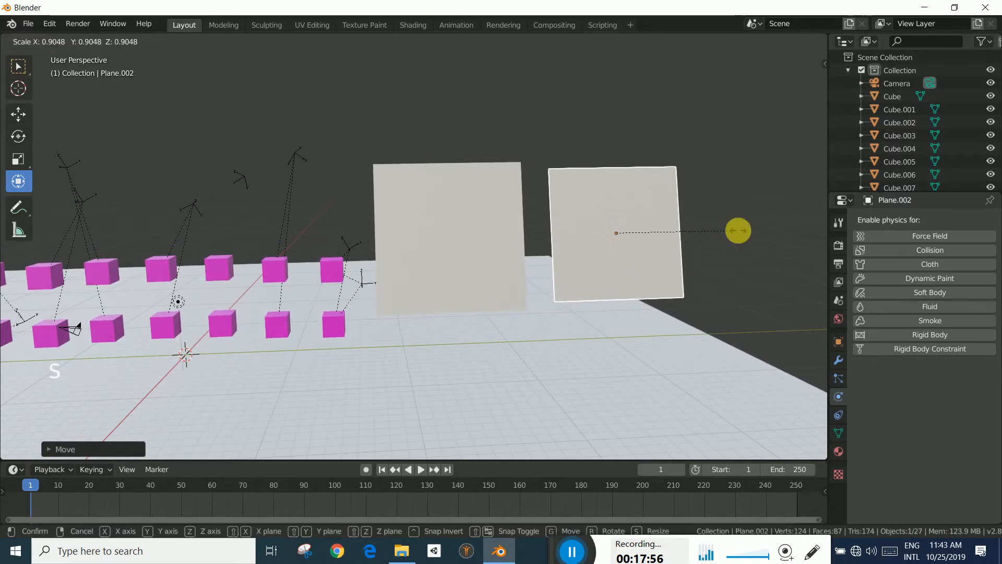
pyautogui.rightClick(738, 230)
pyautogui.moveTo(656, 231)
pyautogui.mouseDown()
pyautogui.moveTo(633, 230)
pyautogui.moveTo(671, 230)
pyautogui.moveTo(646, 238)
pyautogui.mouseUp()
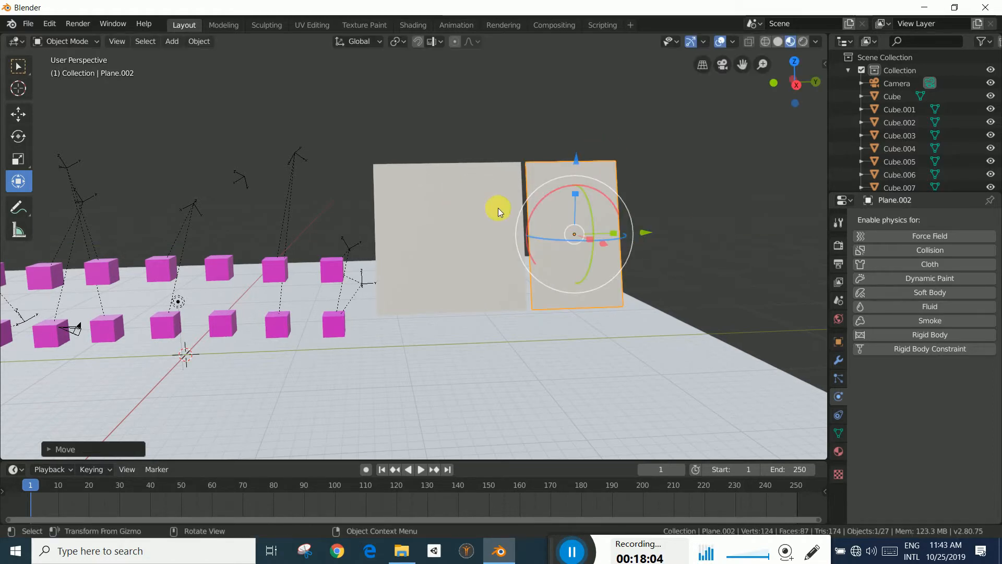
# Add a rigid body to the narrow door plane and another to the wide wall plane
pyautogui.click(838, 396)
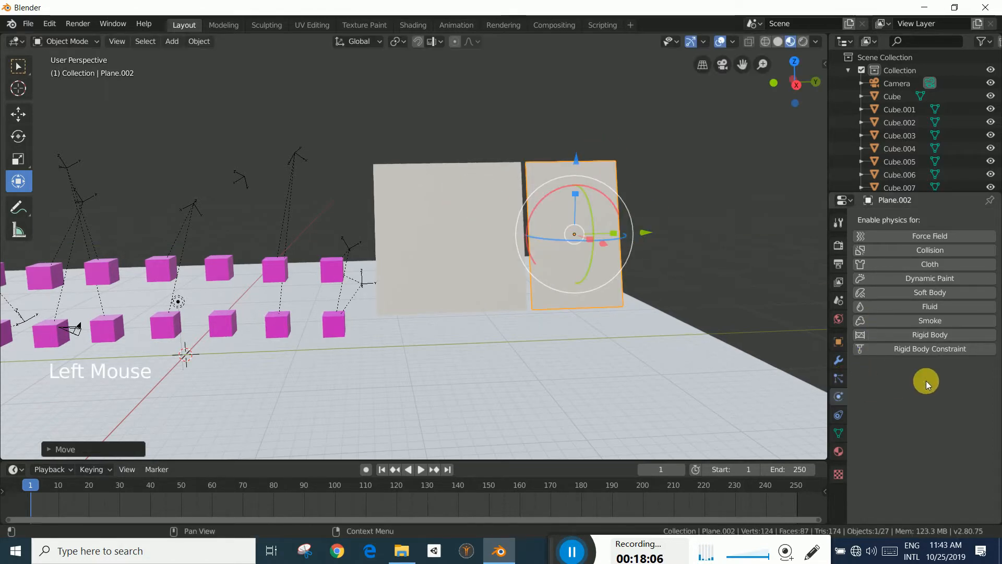
pyautogui.click(945, 333)
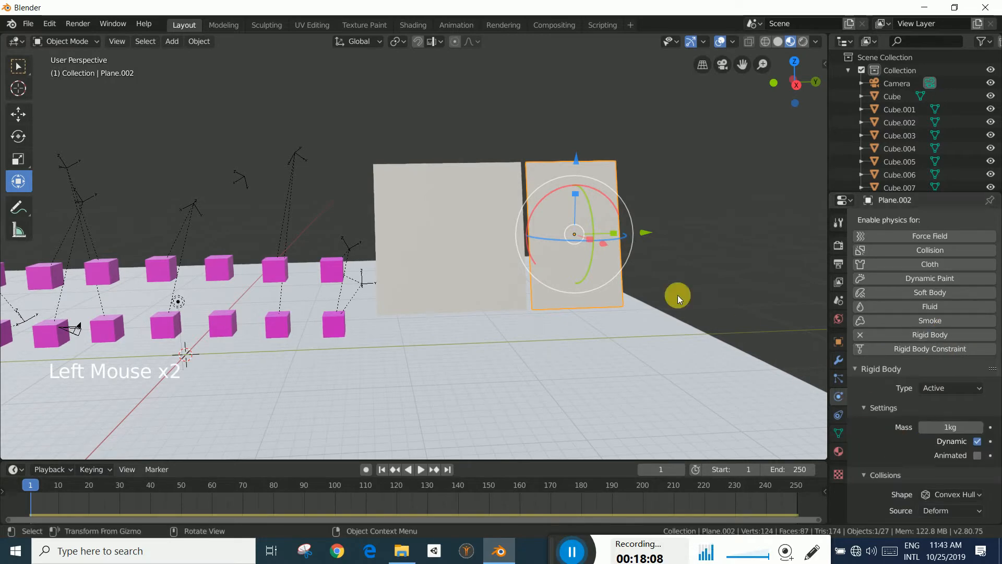
pyautogui.click(446, 214)
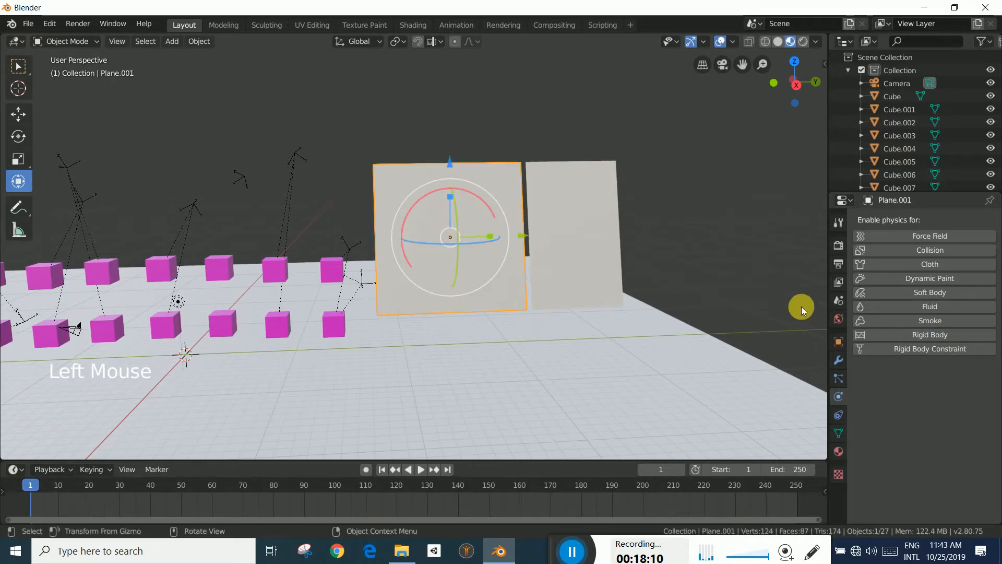
pyautogui.click(836, 397)
pyautogui.click(919, 334)
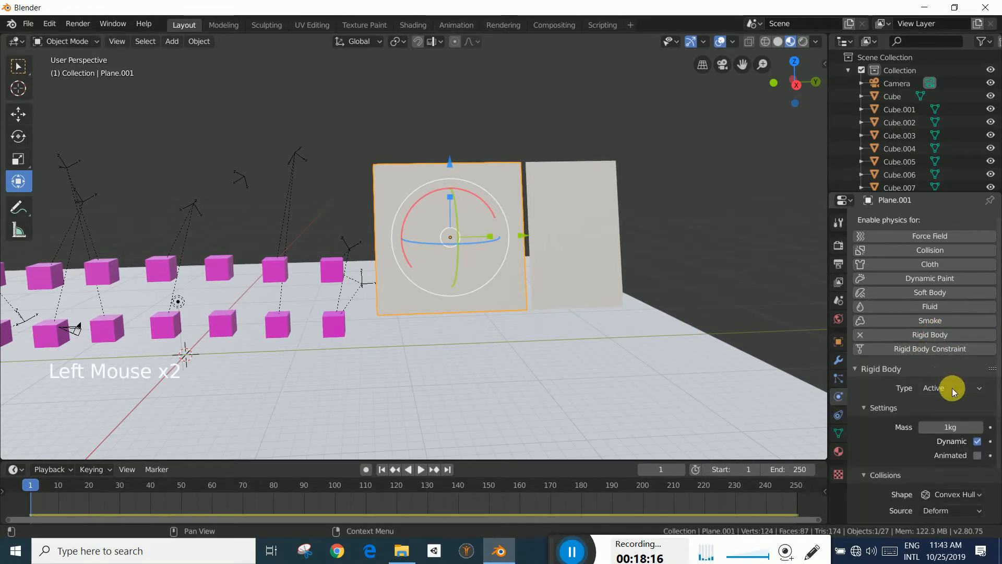
# Set the wide wall plane's rigid body type to Passive
pyautogui.click(977, 441)
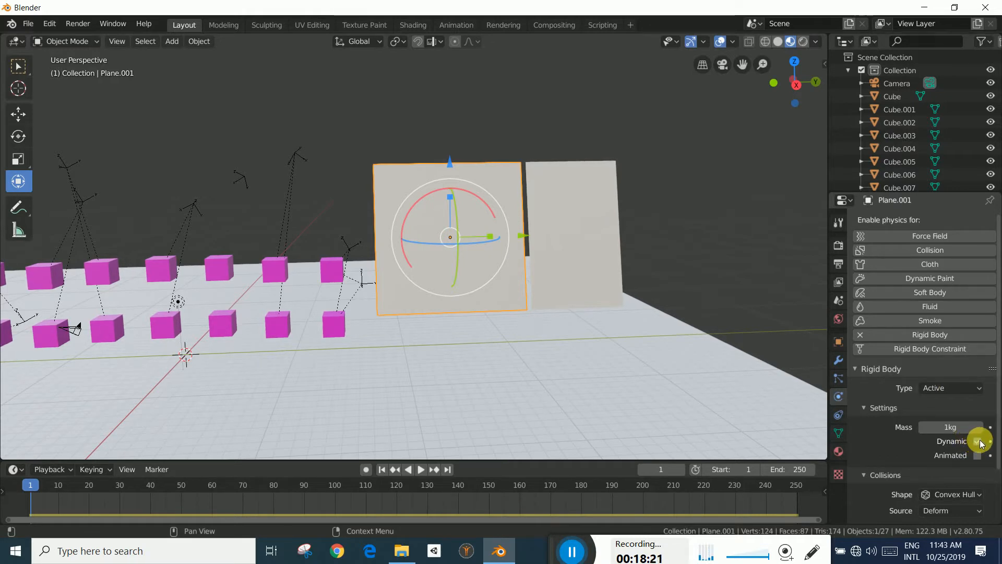
pyautogui.click(977, 441)
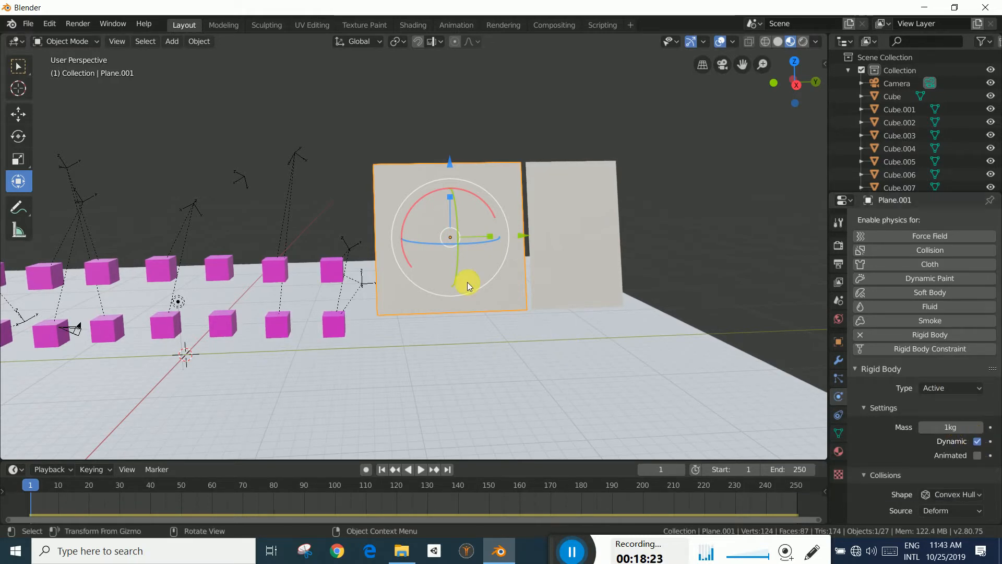
pyautogui.click(965, 387)
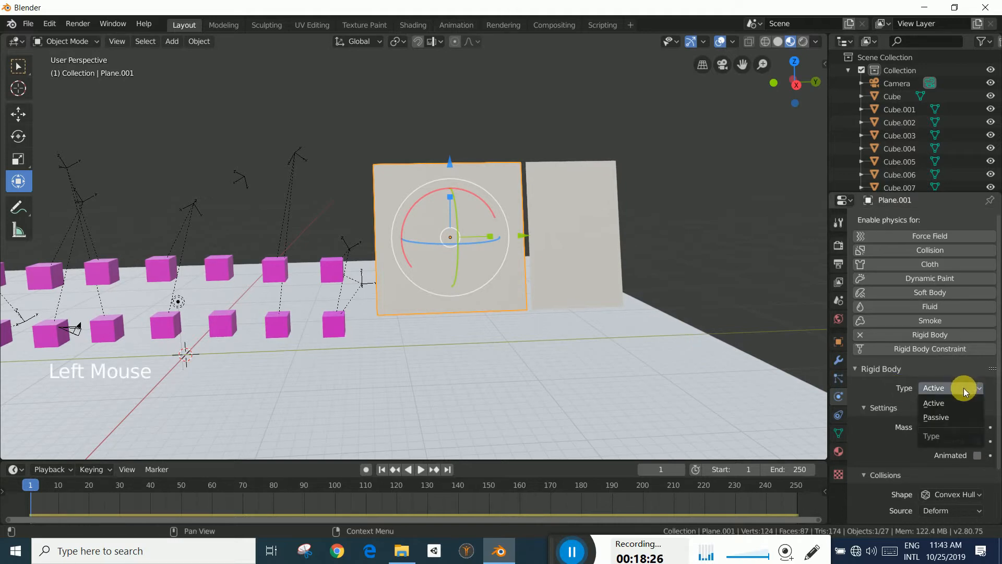
pyautogui.click(948, 416)
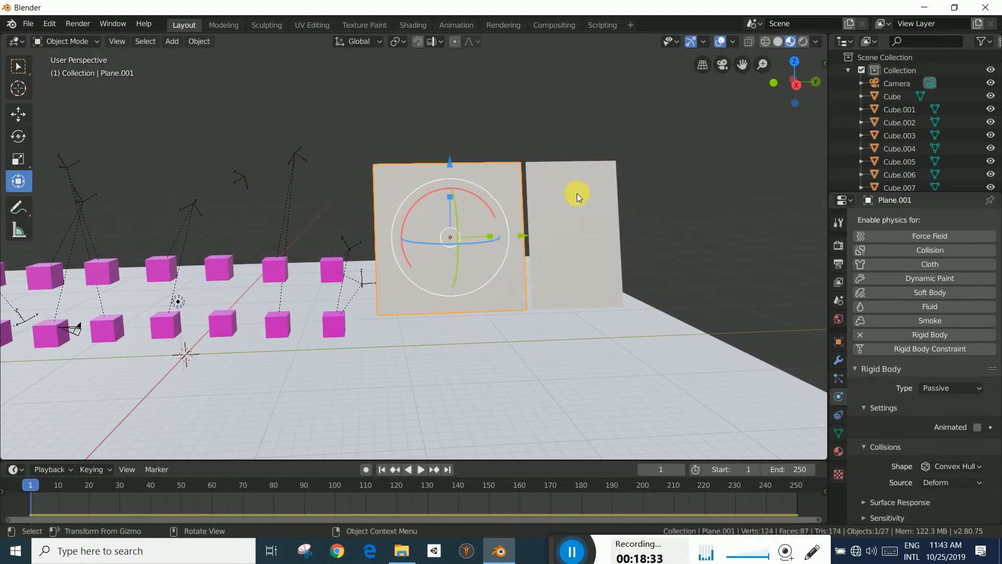
# Add an Arrows empty and move it along Y and Z into the gap between the two upright planes
pyautogui.click(190, 45)
pyautogui.click(176, 41)
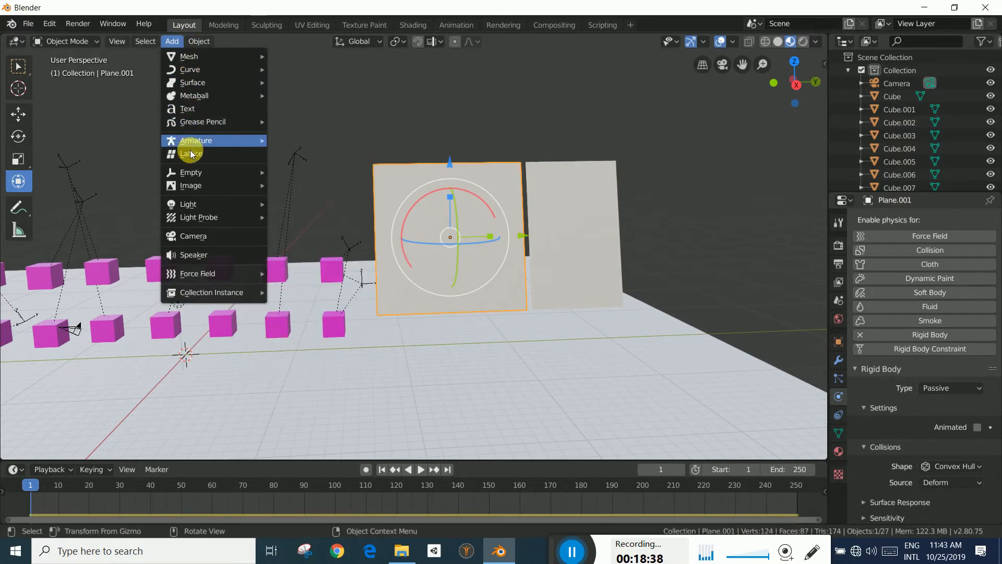
pyautogui.moveTo(208, 173)
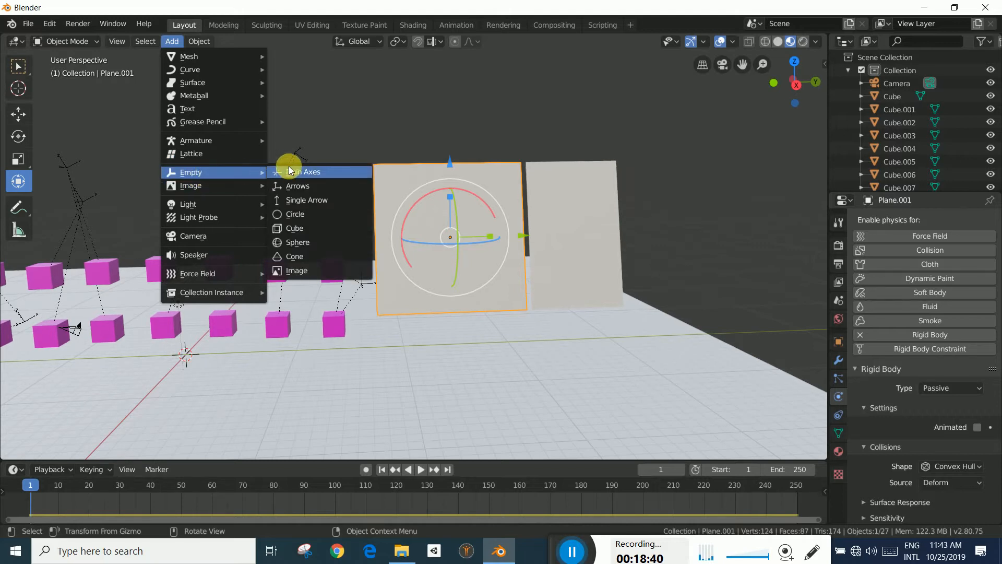
pyautogui.click(301, 186)
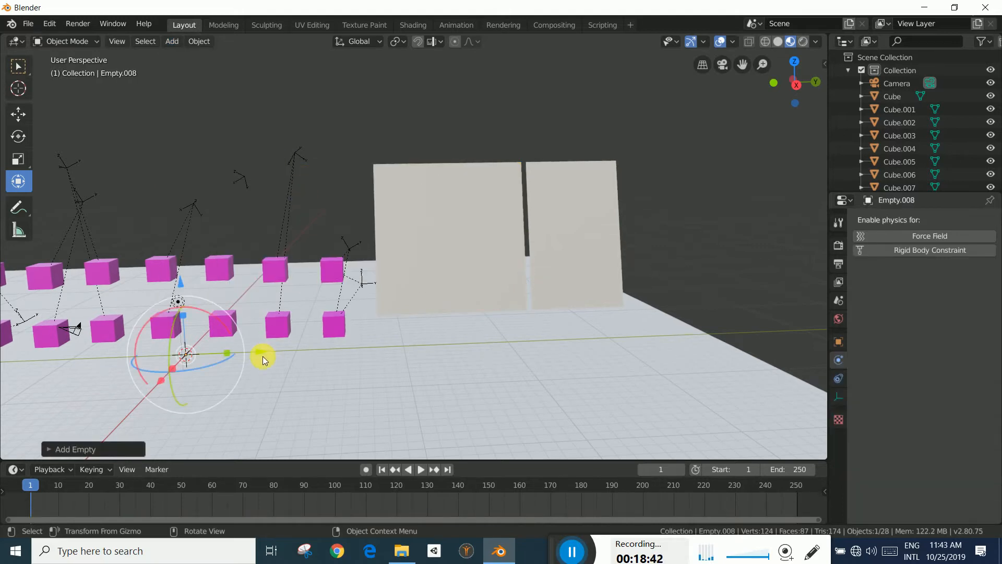
pyautogui.moveTo(262, 356); pyautogui.dragTo(601, 339)
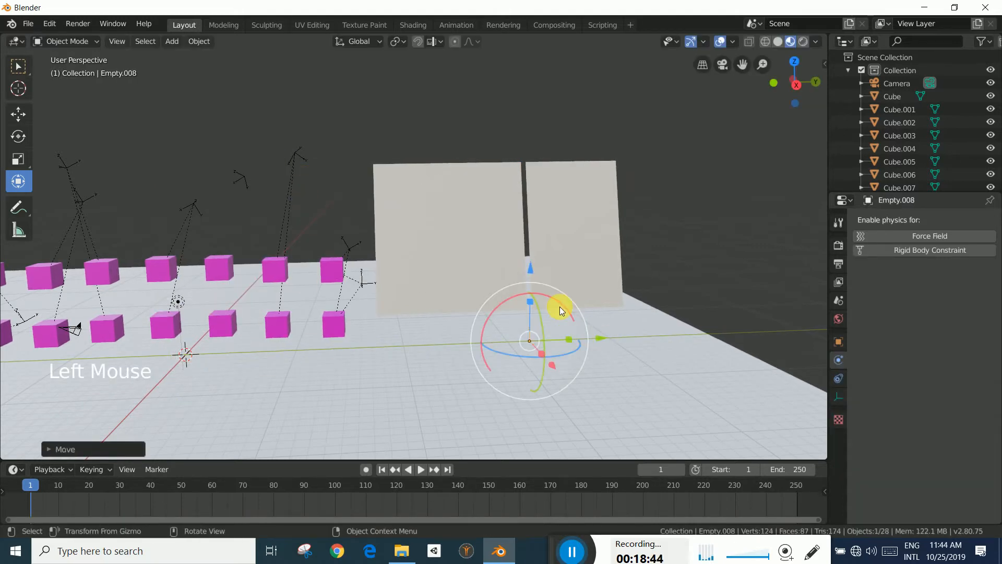
pyautogui.moveTo(531, 268); pyautogui.dragTo(540, 161)
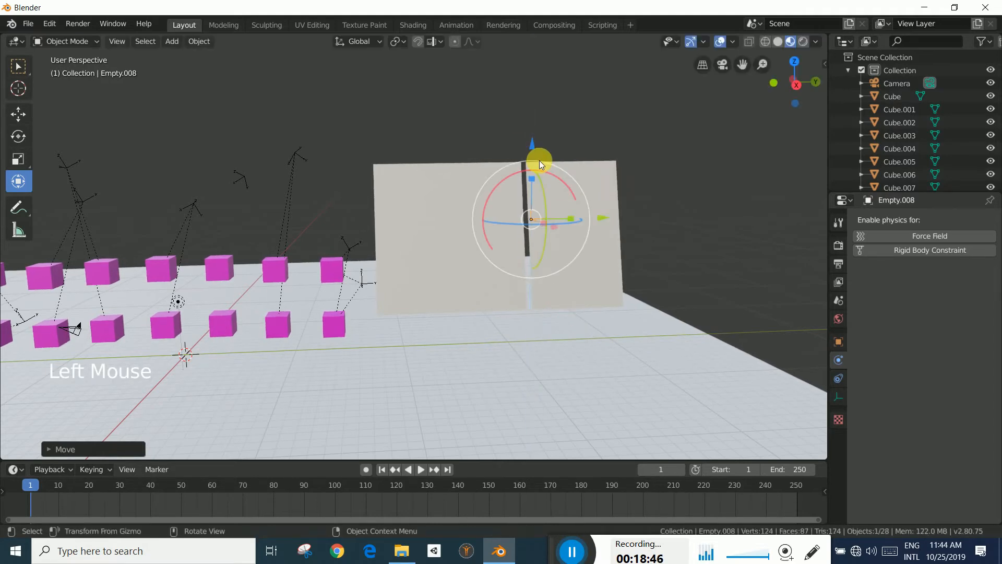
pyautogui.moveTo(600, 218); pyautogui.dragTo(604, 228)
pyautogui.scroll(-3, 603, 229)
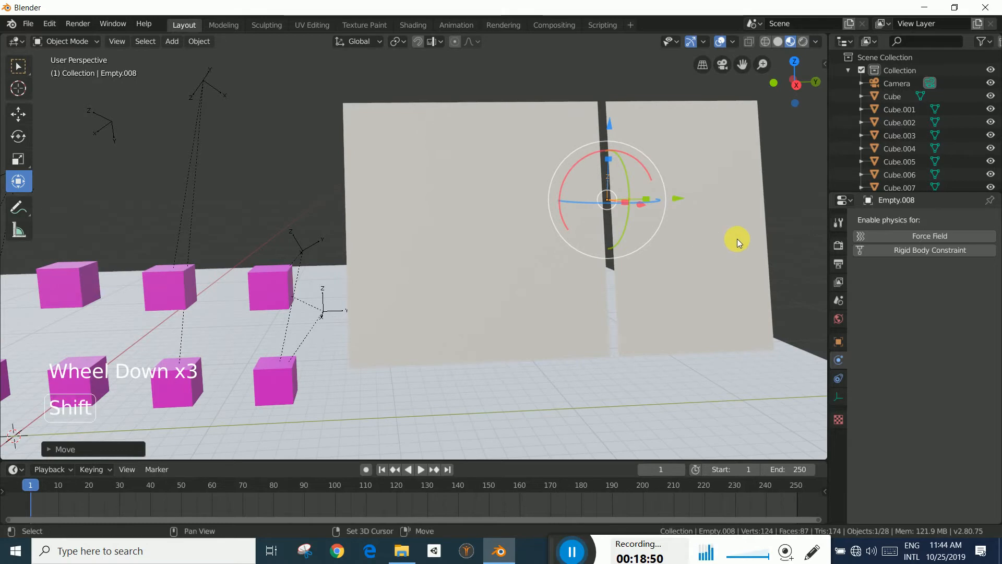
pyautogui.keyDown('shift'); pyautogui.moveTo(736, 239); pyautogui.dragTo(587, 267, button='middle'); pyautogui.keyUp('shift')
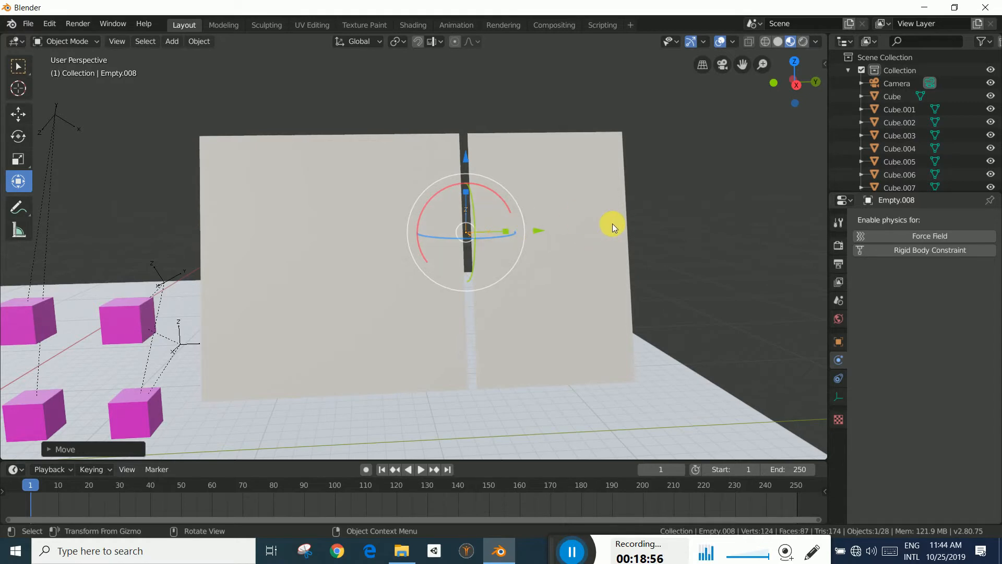
# Add a rigid body constraint to the new empty, with the narrow plane as first object and the wide plane as second
pyautogui.click(919, 250)
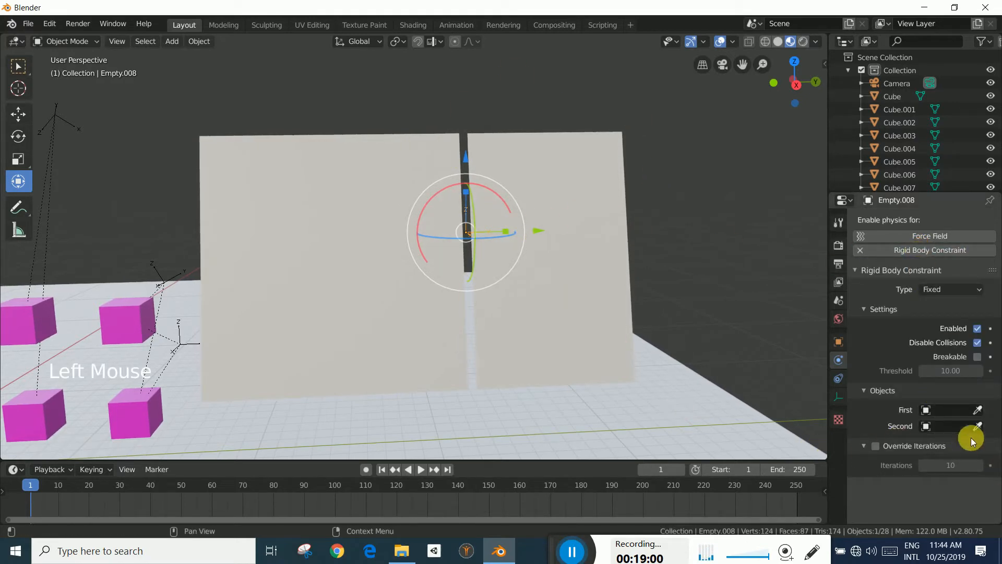
pyautogui.click(978, 410)
pyautogui.click(609, 219)
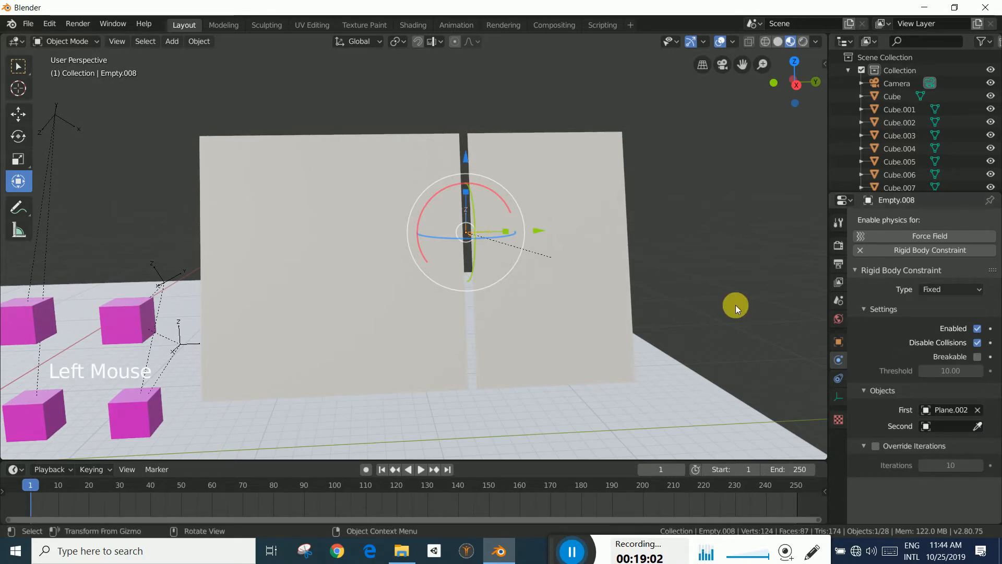
pyautogui.click(348, 252)
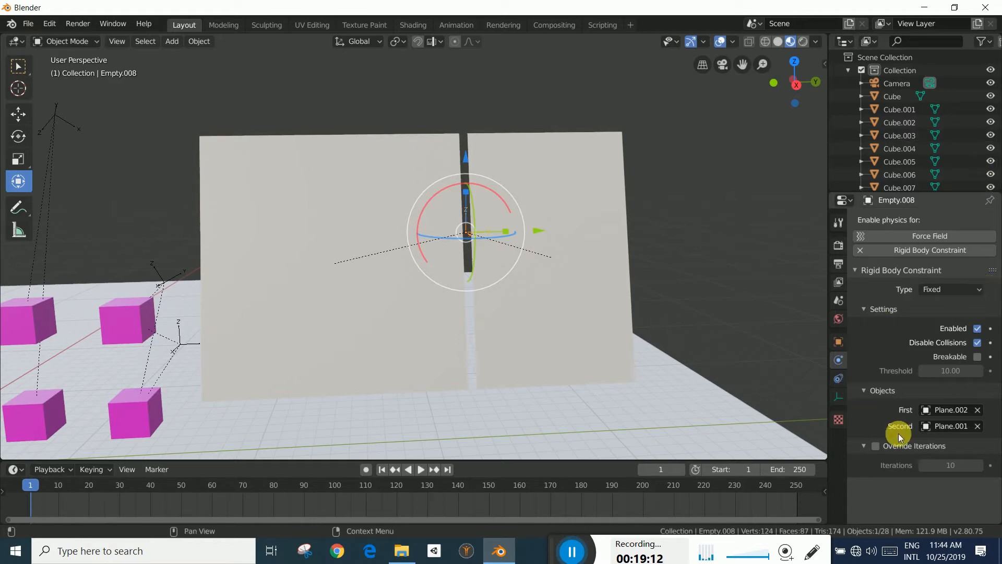
# Play the simulation to check the Fixed constraint between the two planes, then return to the first frame
pyautogui.scroll(-1, 525, 293)
pyautogui.scroll(6, 525, 292)
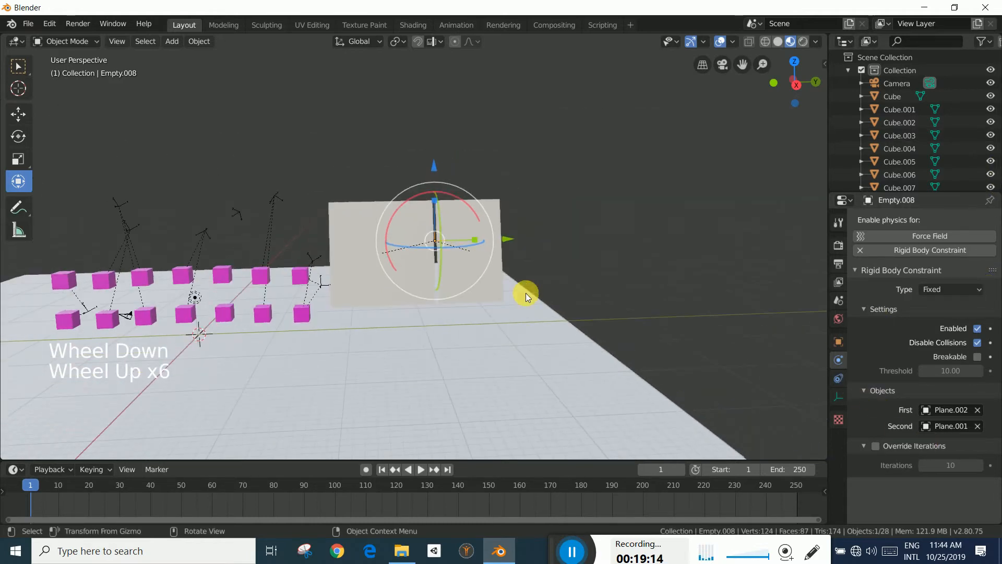
pyautogui.click(423, 468)
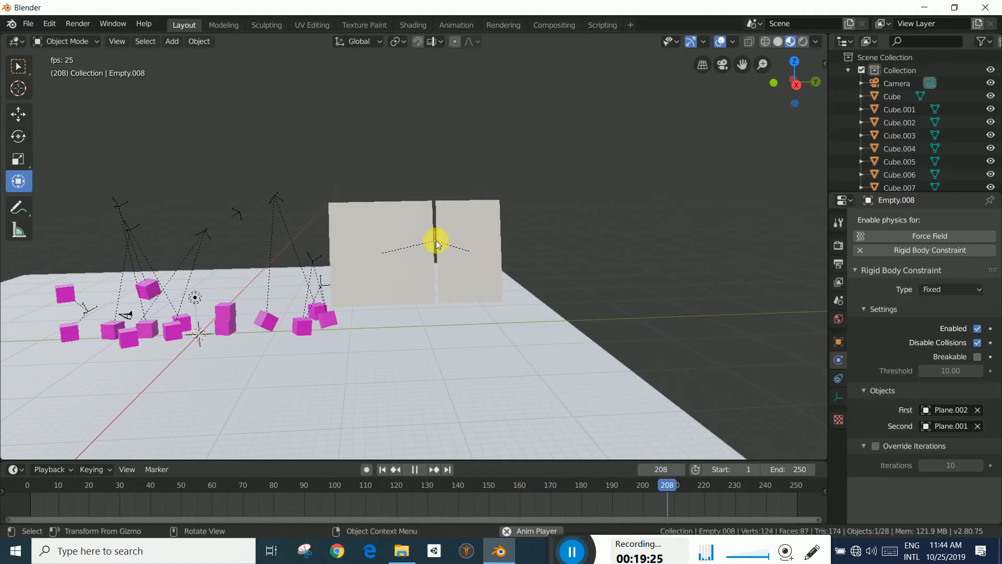
pyautogui.scroll(-5, 436, 240)
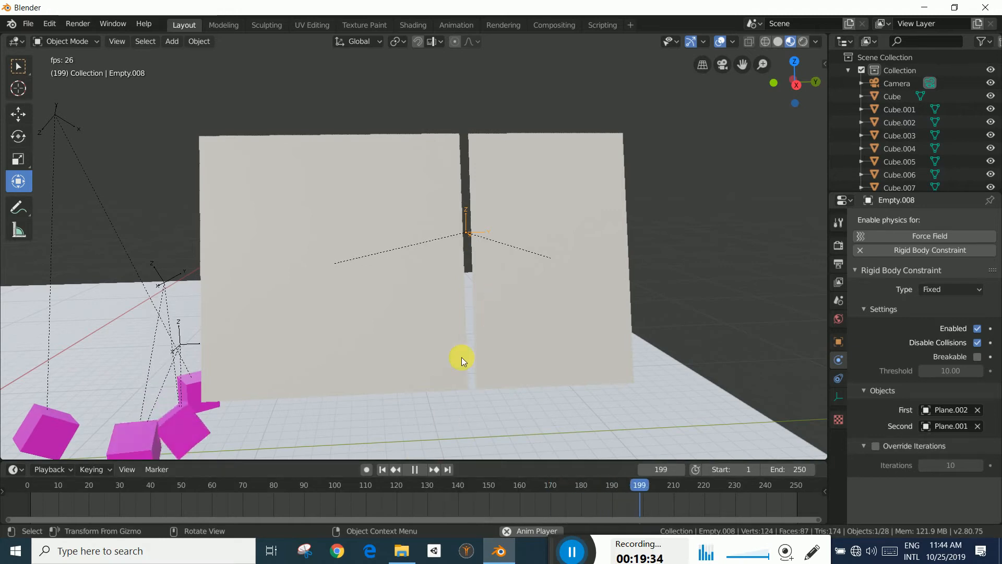
pyautogui.click(413, 468)
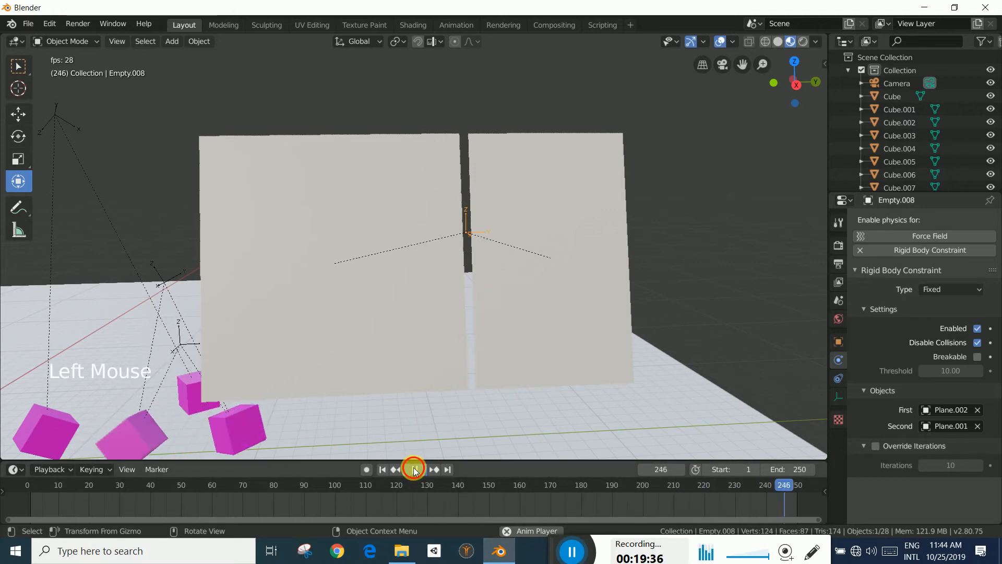
pyautogui.click(385, 467)
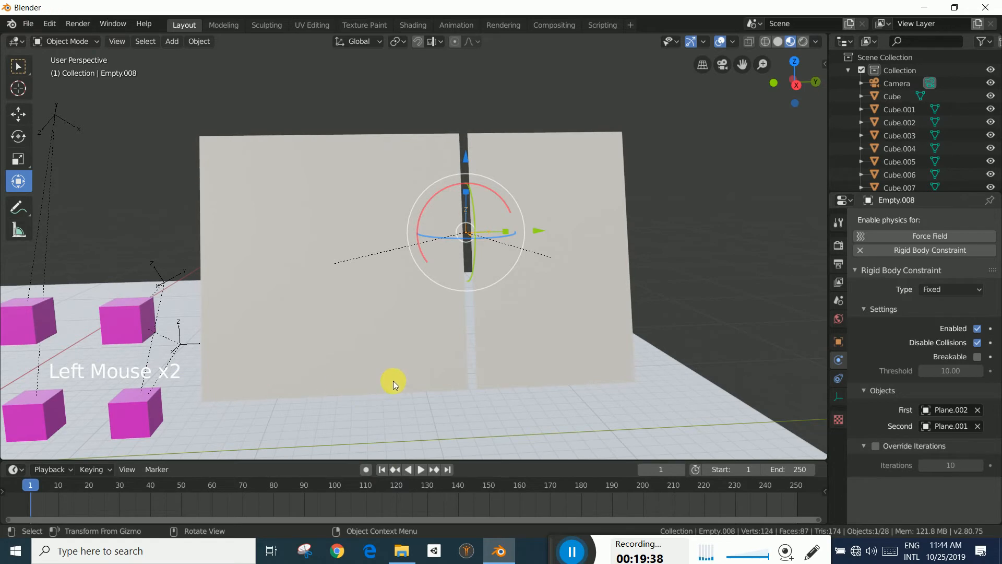
# Select both upright planes together with their constraint empty and move the group along Y toward the cube pairs
pyautogui.scroll(-2, 393, 380)
pyautogui.scroll(4, 393, 380)
pyautogui.scroll(3, 393, 380)
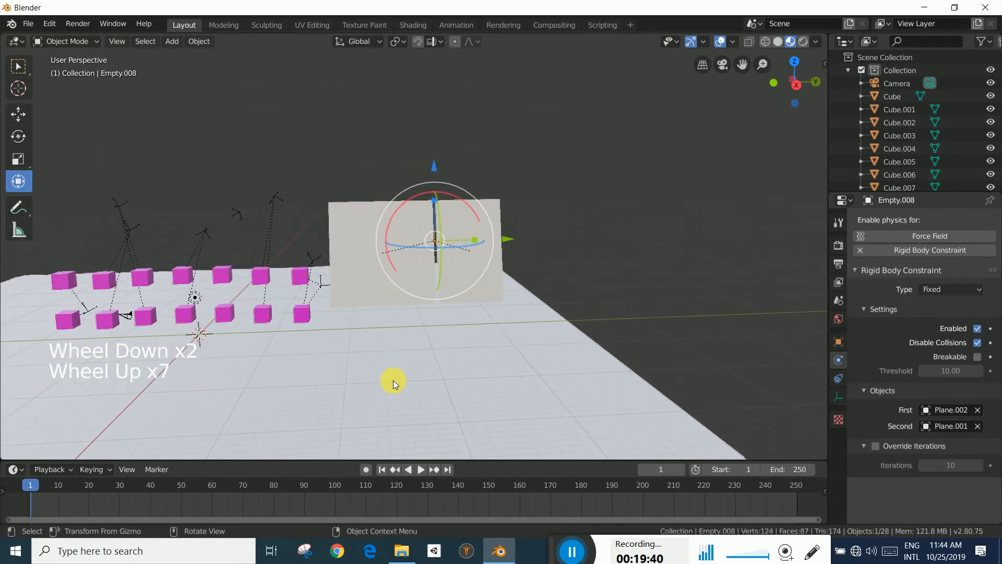
pyautogui.scroll(-2, 506, 206)
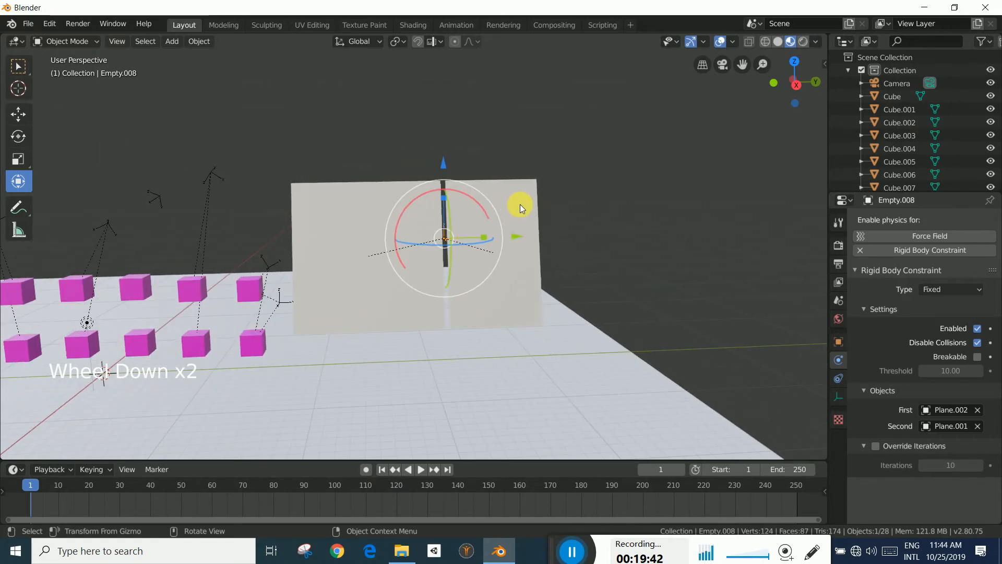
pyautogui.keyDown('shift'); pyautogui.click(458, 209); pyautogui.keyUp('shift')
pyautogui.keyDown('shift'); pyautogui.click(394, 219); pyautogui.keyUp('shift')
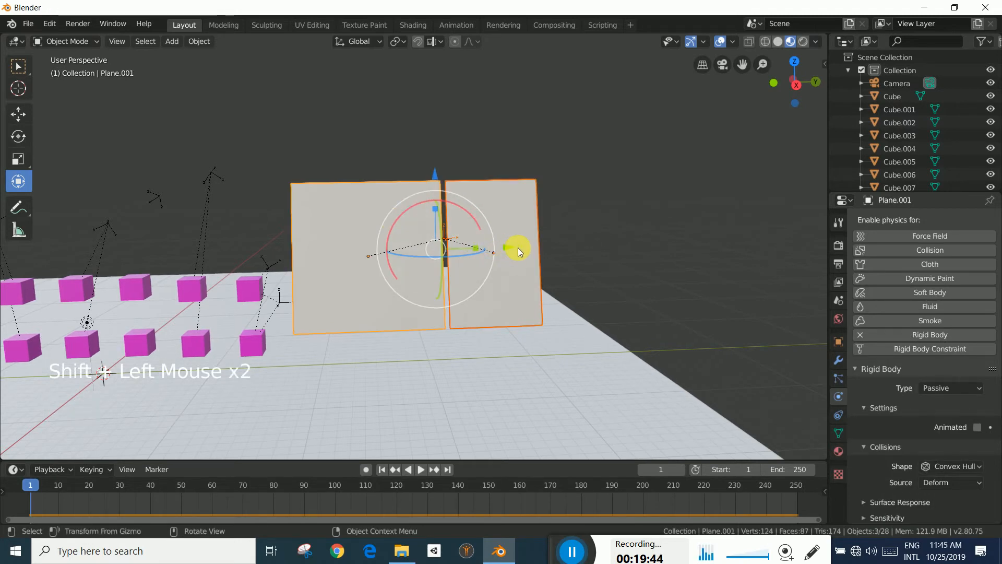
pyautogui.moveTo(505, 250); pyautogui.dragTo(293, 265)
# Rotate the selected planes and empty together around the Y axis to straighten them upright
pyautogui.moveTo(444, 258); pyautogui.dragTo(328, 295, button='middle')
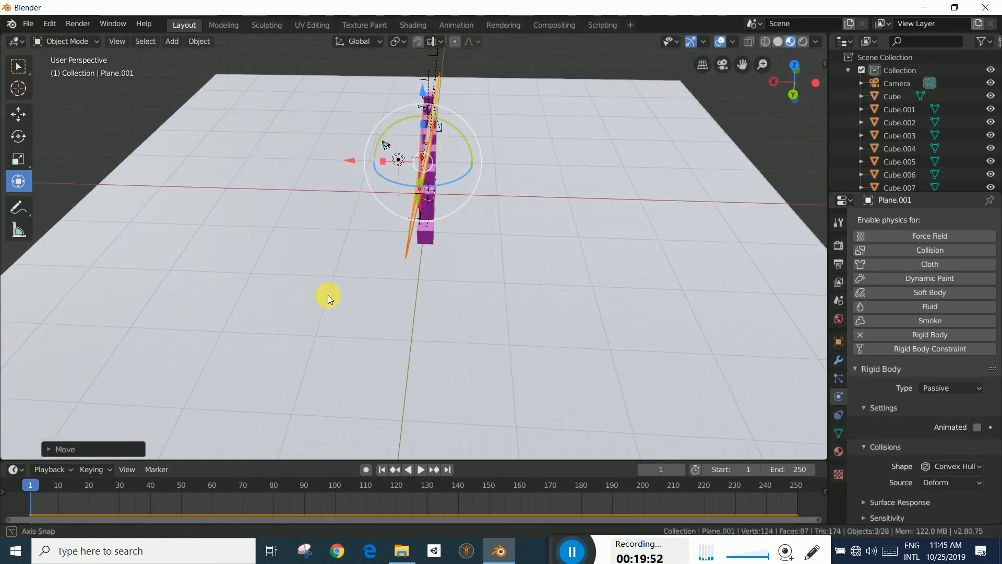
pyautogui.moveTo(386, 144); pyautogui.dragTo(286, 224)
pyautogui.moveTo(287, 224); pyautogui.dragTo(419, 218, button='middle')
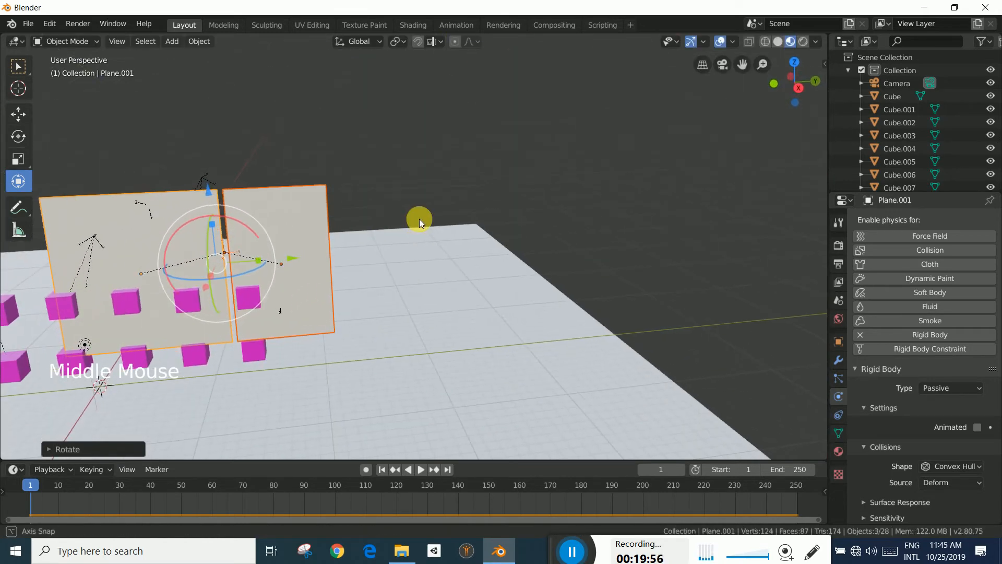
# Play the simulation and examine the two connected planes from the front and the side
pyautogui.click(422, 470)
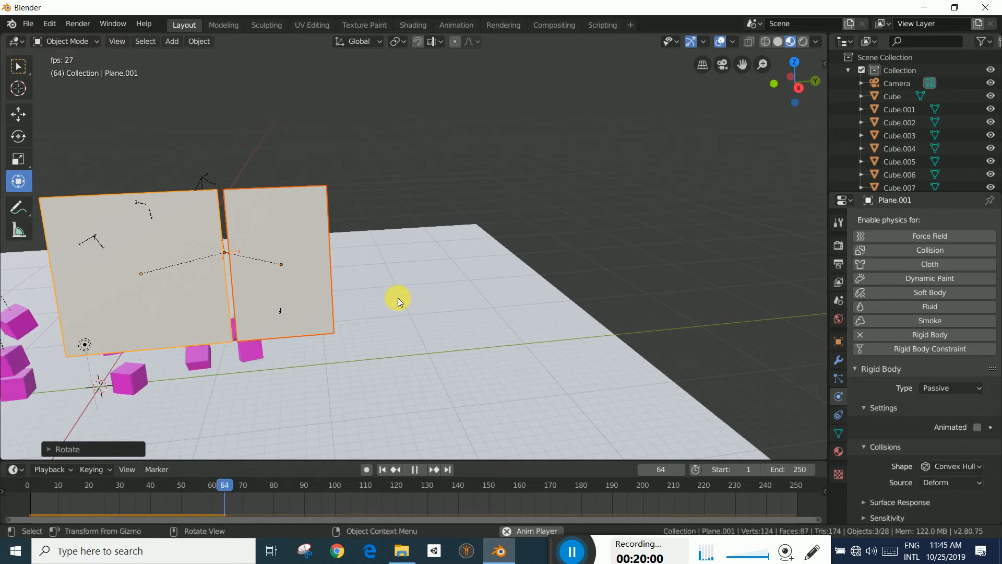
pyautogui.moveTo(474, 272); pyautogui.dragTo(429, 289, button='middle')
pyautogui.moveTo(457, 252); pyautogui.dragTo(415, 262, button='middle')
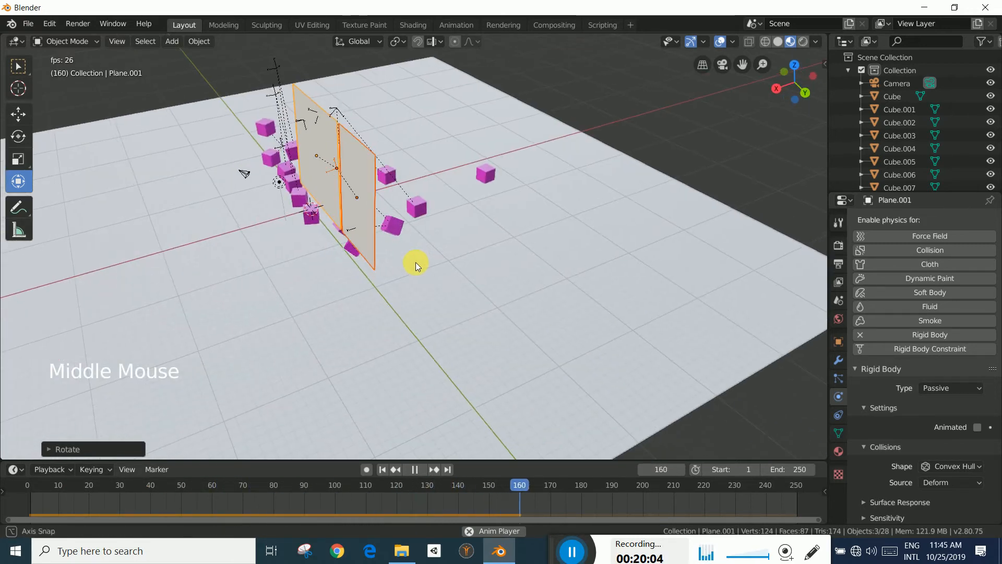
pyautogui.moveTo(503, 233); pyautogui.dragTo(414, 217, button='middle')
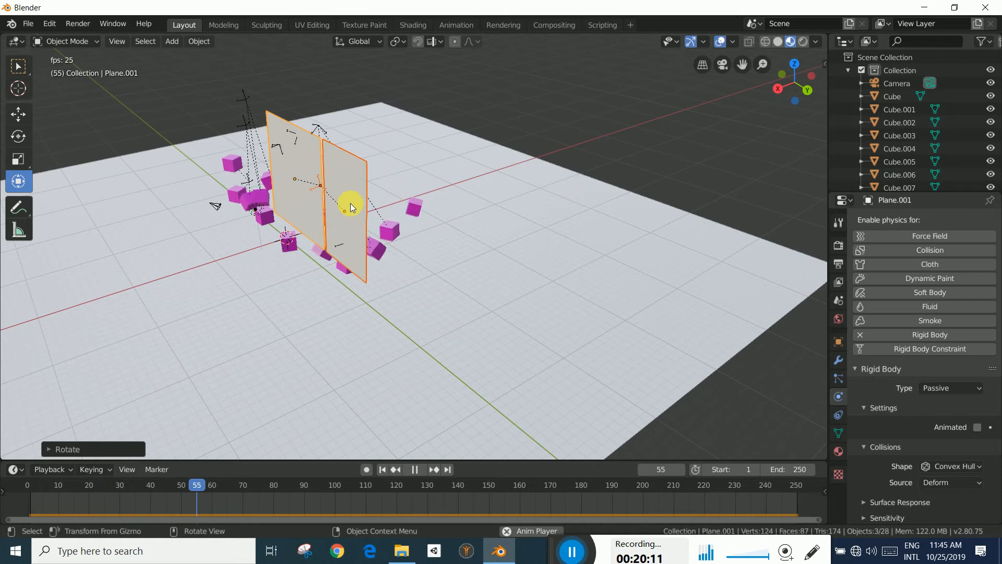
pyautogui.moveTo(393, 302); pyautogui.dragTo(455, 290, button='middle')
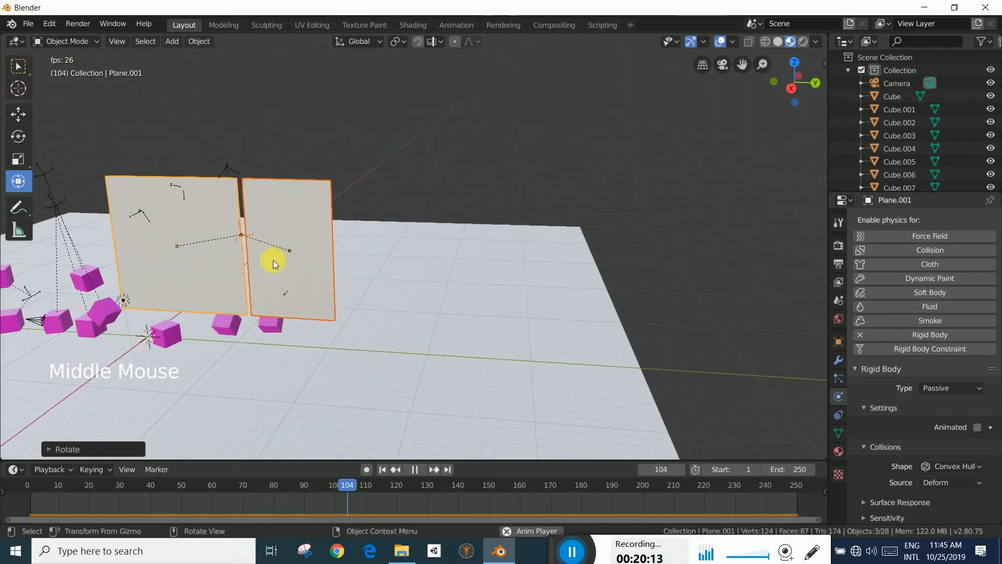
# Lower the two planes and their empty in successive moves until their lower edges reach the floor
pyautogui.press('g')
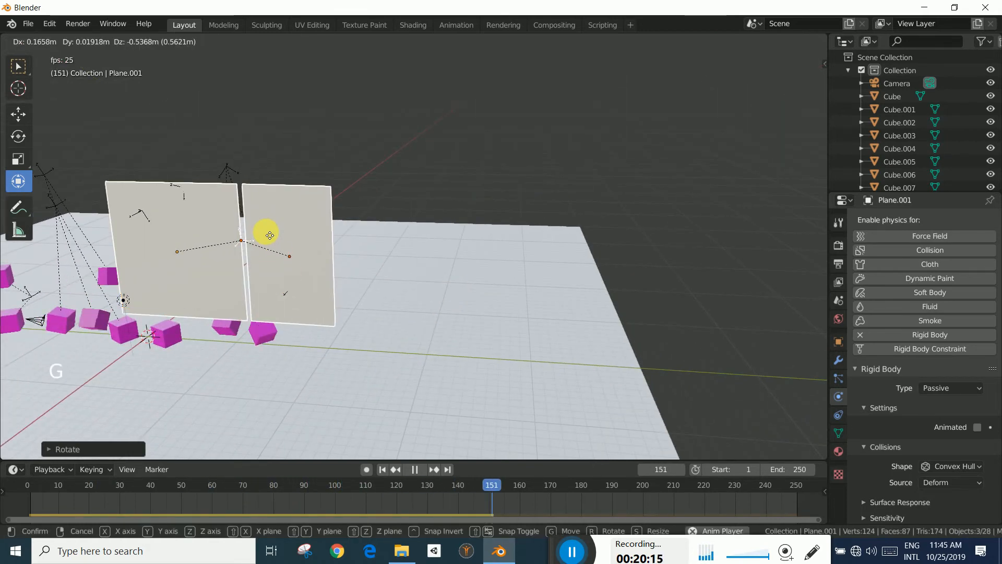
pyautogui.click(264, 255)
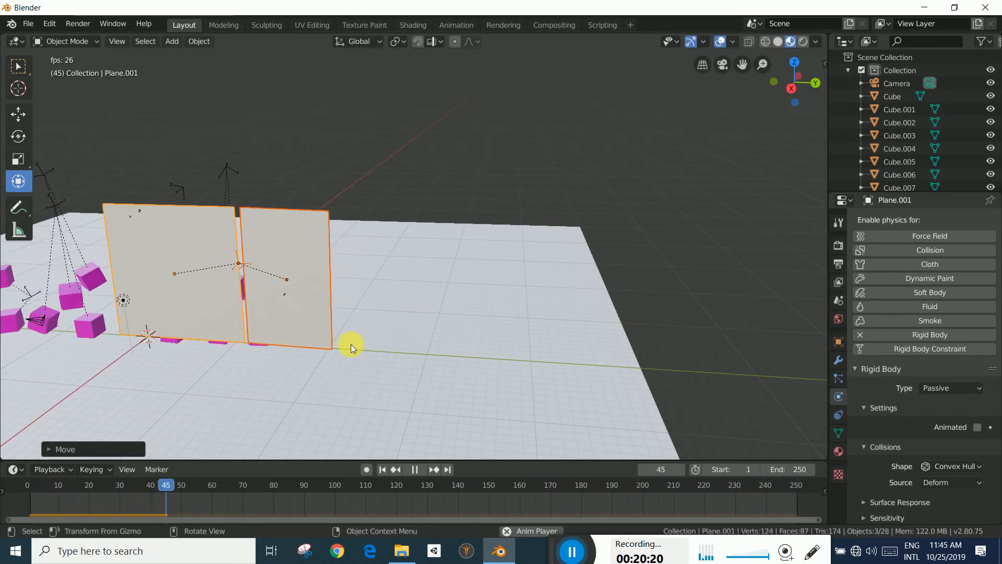
pyautogui.moveTo(378, 333); pyautogui.dragTo(282, 330, button='middle')
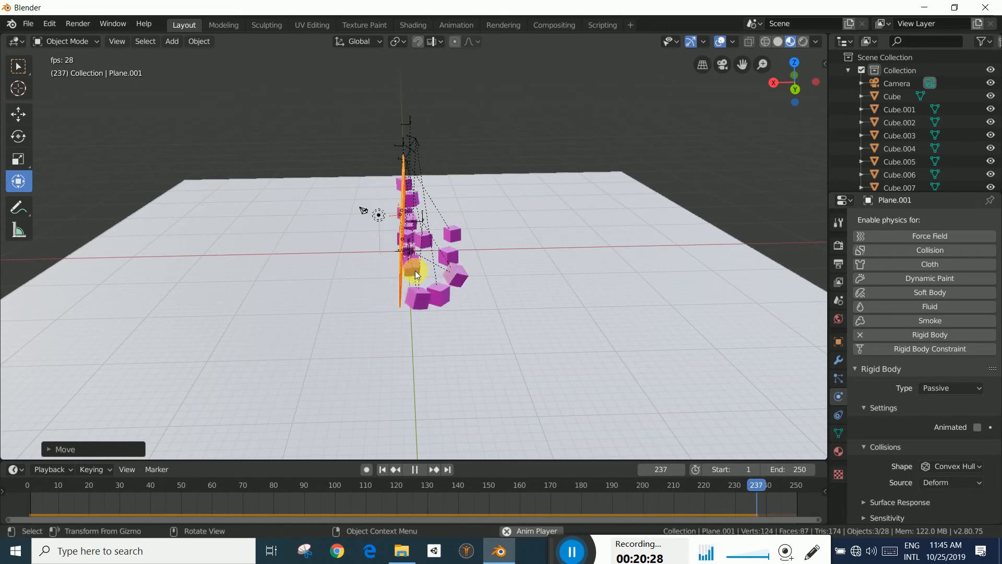
pyautogui.press('g')
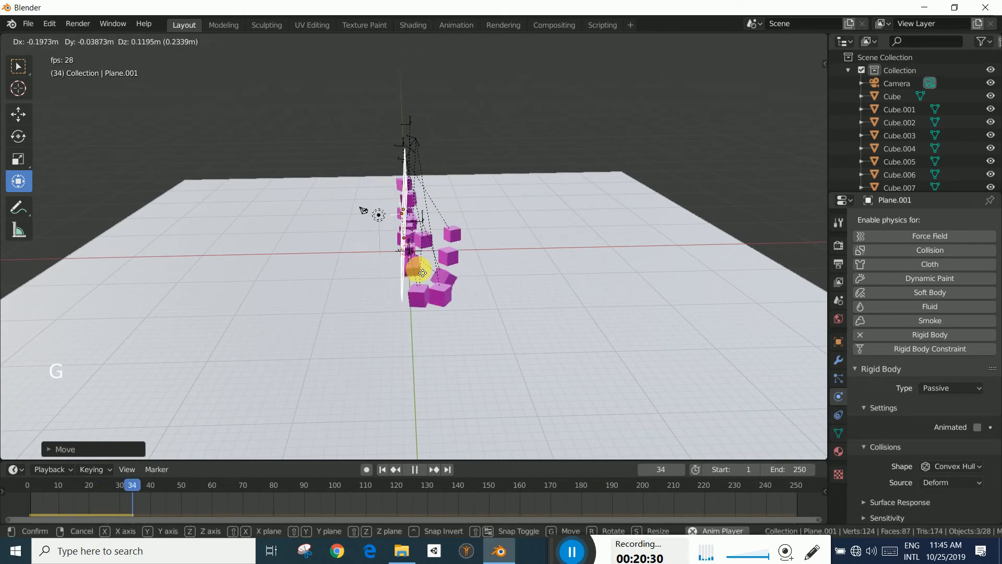
pyautogui.press('g')
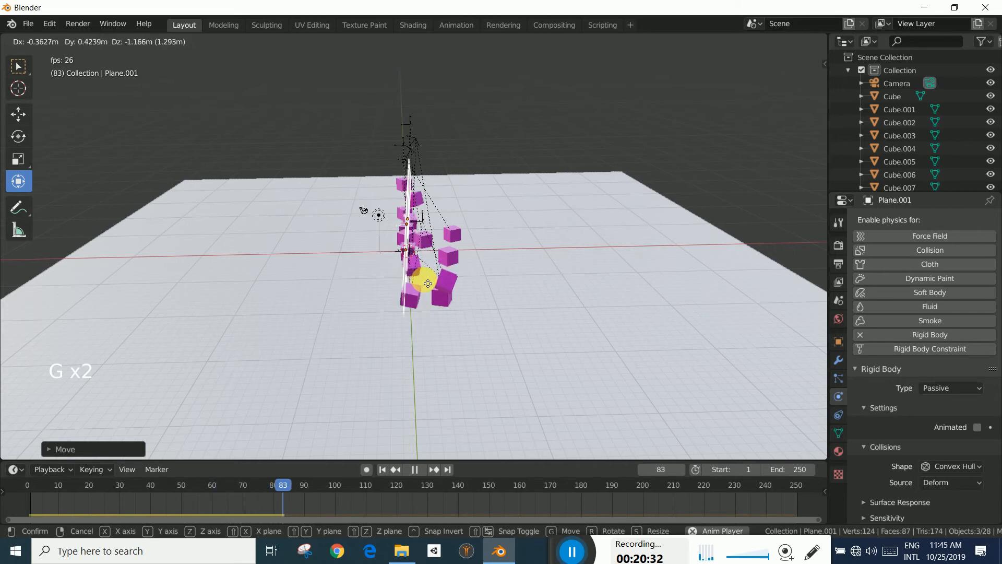
pyautogui.click(427, 283)
# Check the planes' lower edges against the floor, and raise the planes and empty about 0.9 m to clear it
pyautogui.moveTo(528, 320); pyautogui.dragTo(607, 299, button='middle')
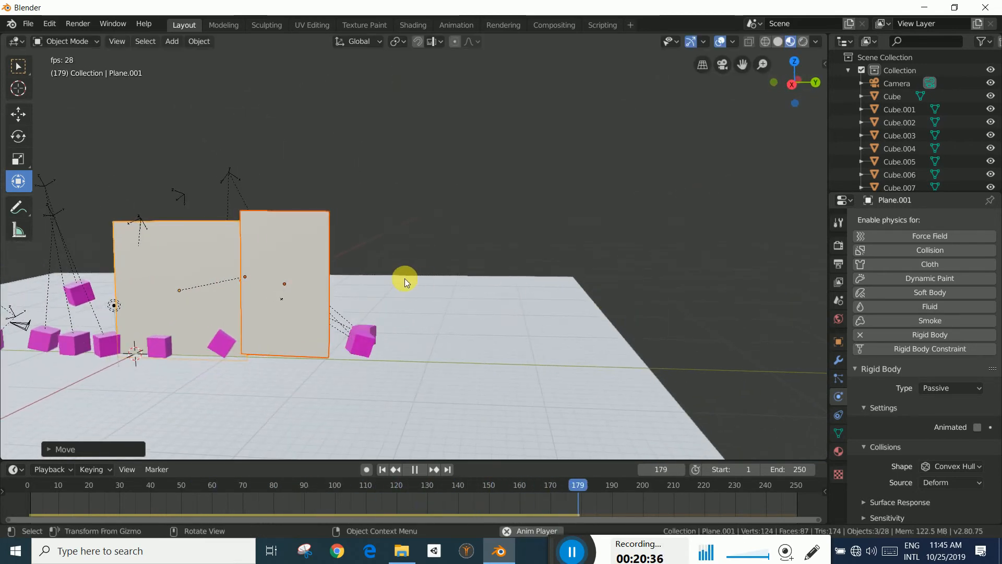
pyautogui.scroll(-4, 411, 275)
pyautogui.keyDown('shift'); pyautogui.scroll(1, 370, 293); pyautogui.keyUp('shift')
pyautogui.keyDown('shift'); pyautogui.moveTo(369, 294); pyautogui.dragTo(621, 257, button='middle'); pyautogui.keyUp('shift')
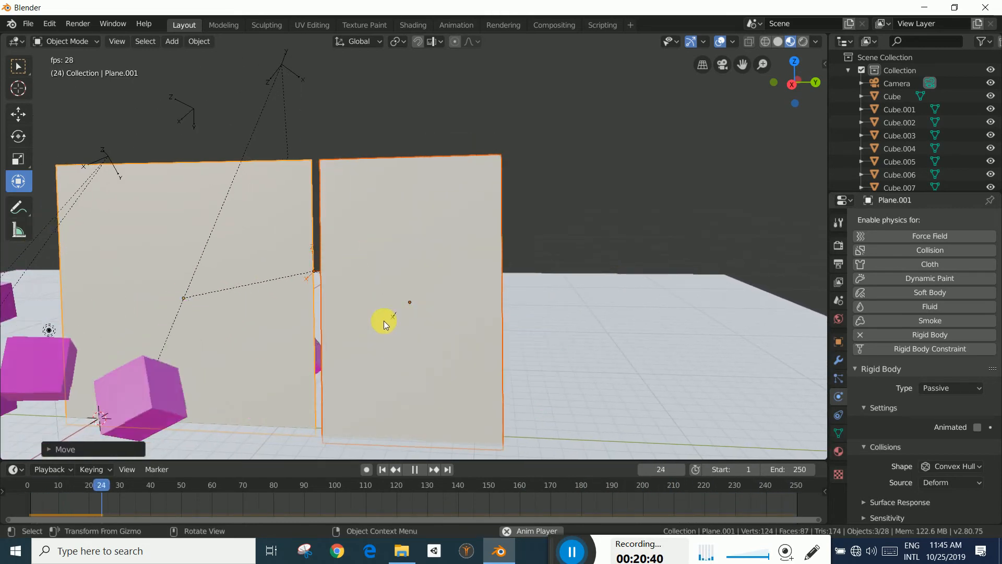
pyautogui.scroll(-1, 575, 343)
pyautogui.scroll(2, 575, 342)
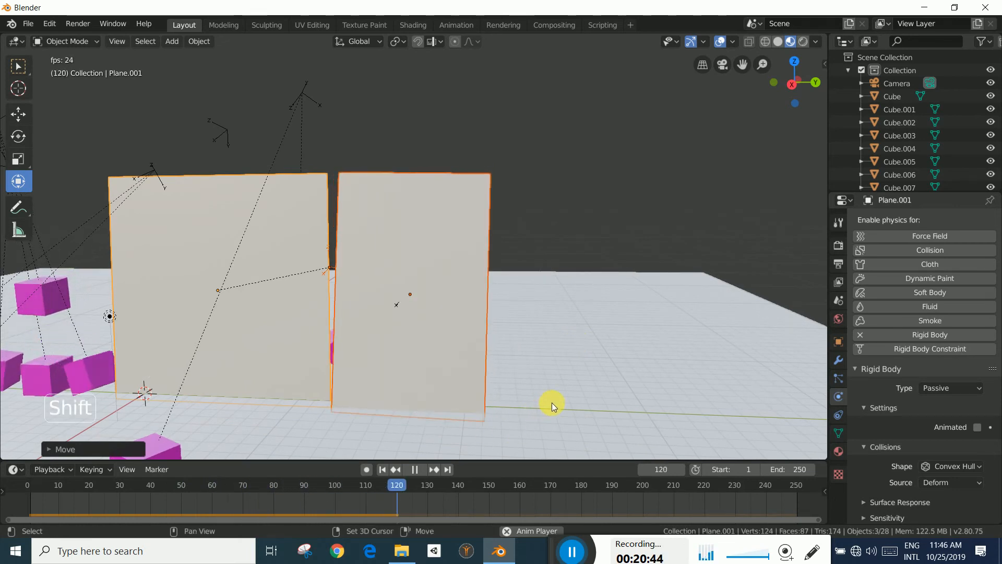
pyautogui.keyDown('shift'); pyautogui.moveTo(552, 403); pyautogui.dragTo(573, 319, button='middle'); pyautogui.keyUp('shift')
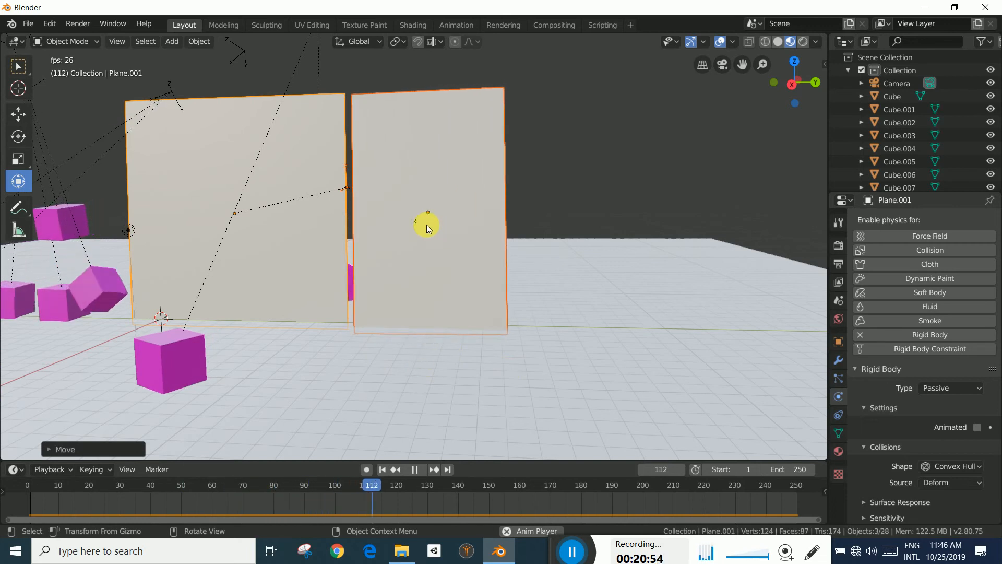
pyautogui.press('g')
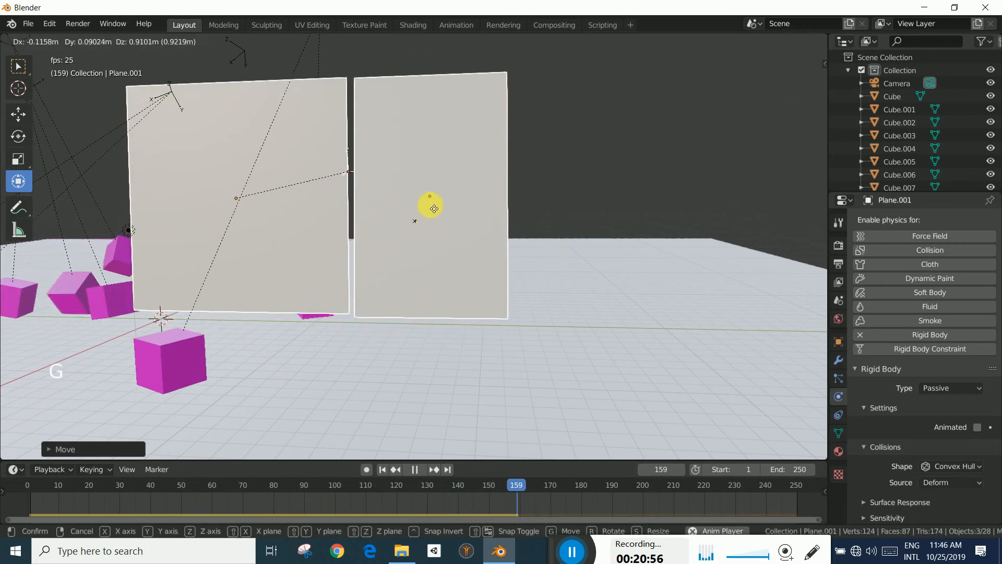
pyautogui.click(433, 208)
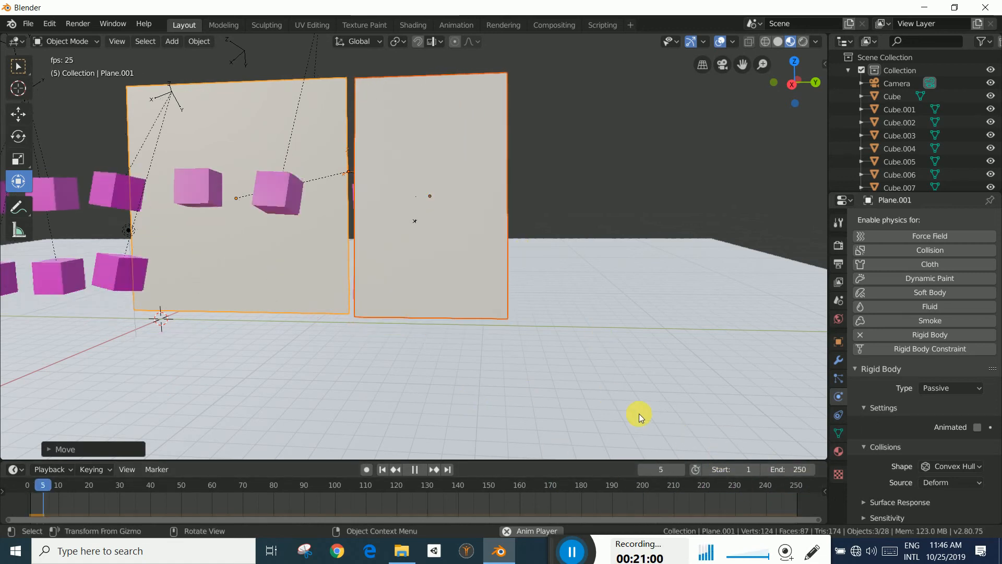
# Select the empty between the planes and turn off Disable Collisions on its rigid body constraint
pyautogui.moveTo(643, 348); pyautogui.dragTo(525, 355, button='middle')
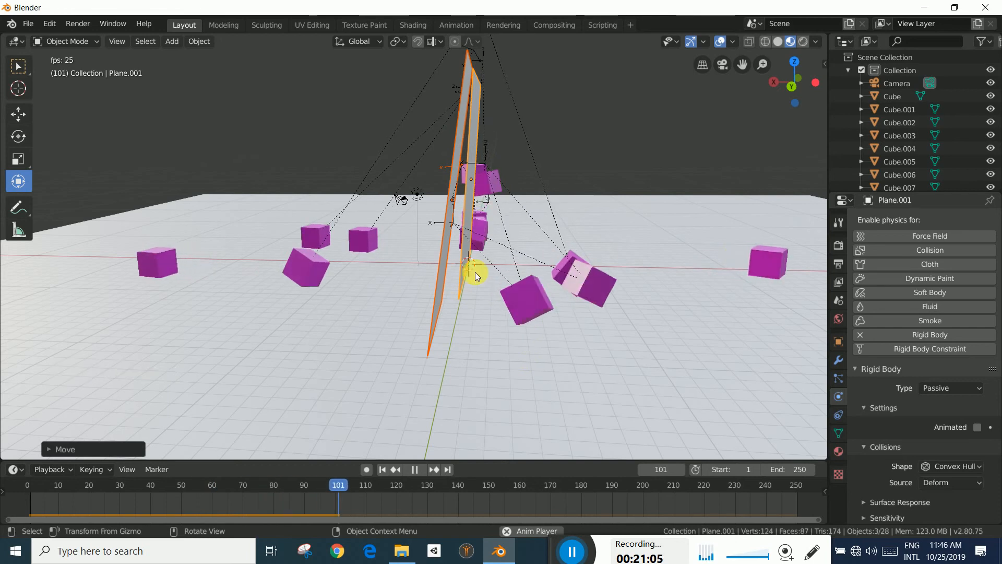
pyautogui.moveTo(376, 286); pyautogui.dragTo(319, 290, button='middle')
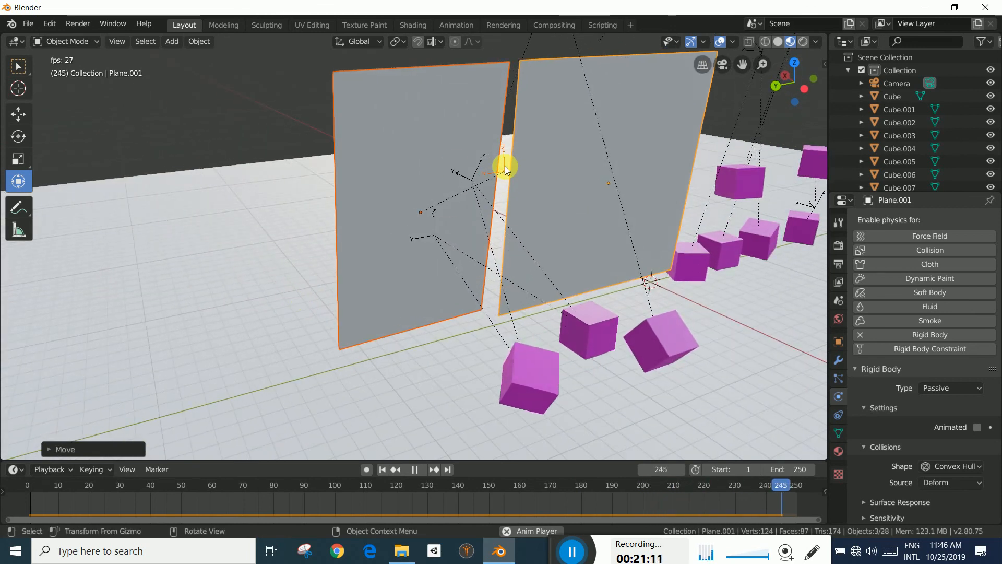
pyautogui.click(506, 167)
pyautogui.click(977, 343)
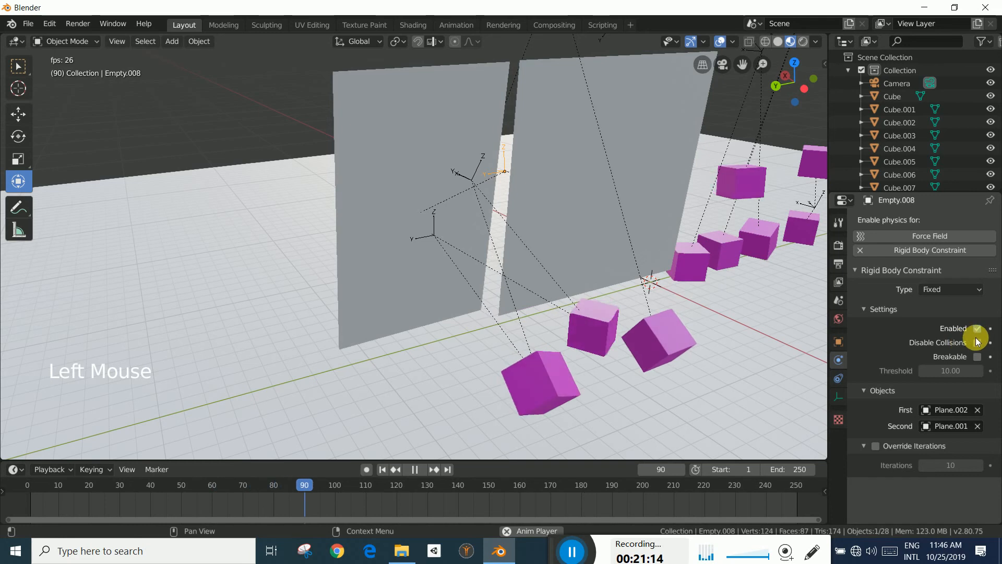
pyautogui.moveTo(455, 313); pyautogui.dragTo(493, 312, button='middle')
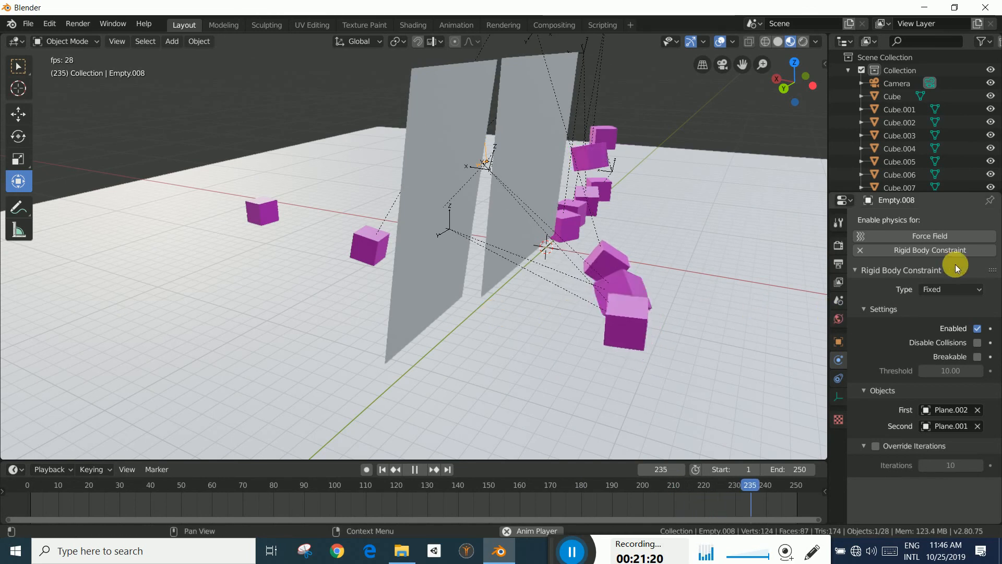
# Change the empty's rigid body constraint type to Hinge and examine the door plane's motion from the front
pyautogui.click(941, 290)
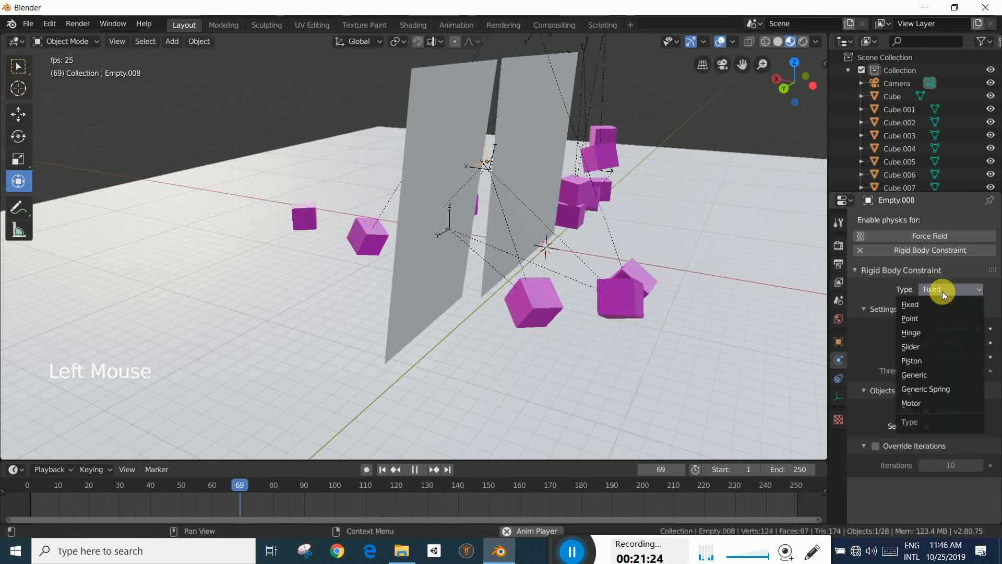
pyautogui.click(935, 332)
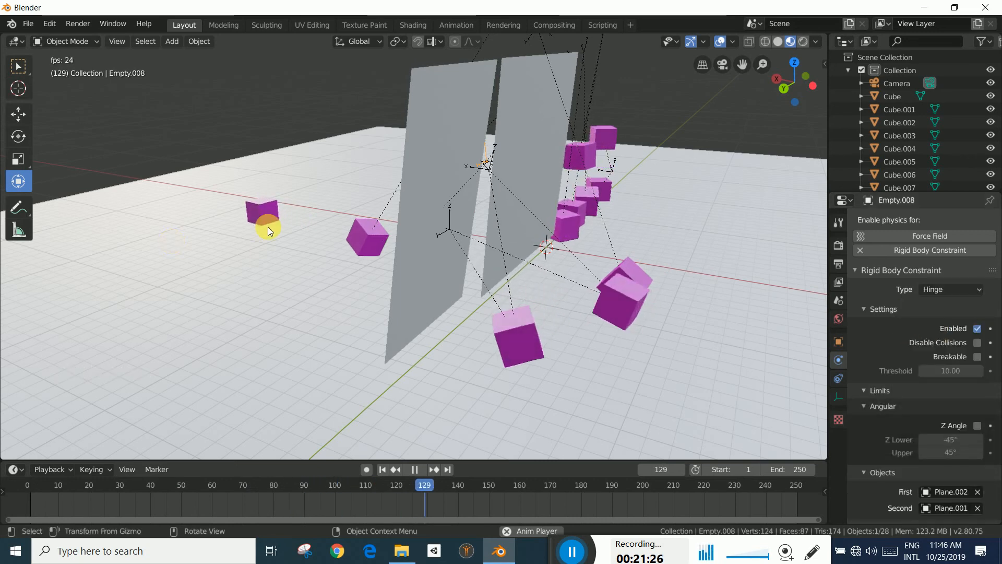
pyautogui.moveTo(265, 258); pyautogui.dragTo(414, 261, button='middle')
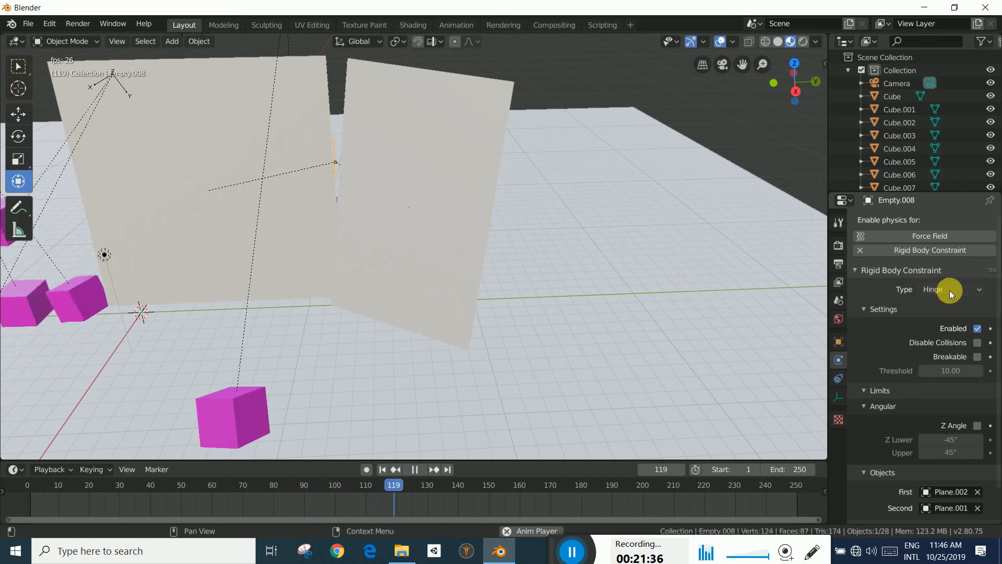
pyautogui.moveTo(399, 224); pyautogui.dragTo(440, 256, button='middle')
pyautogui.moveTo(280, 254); pyautogui.dragTo(383, 275, button='middle')
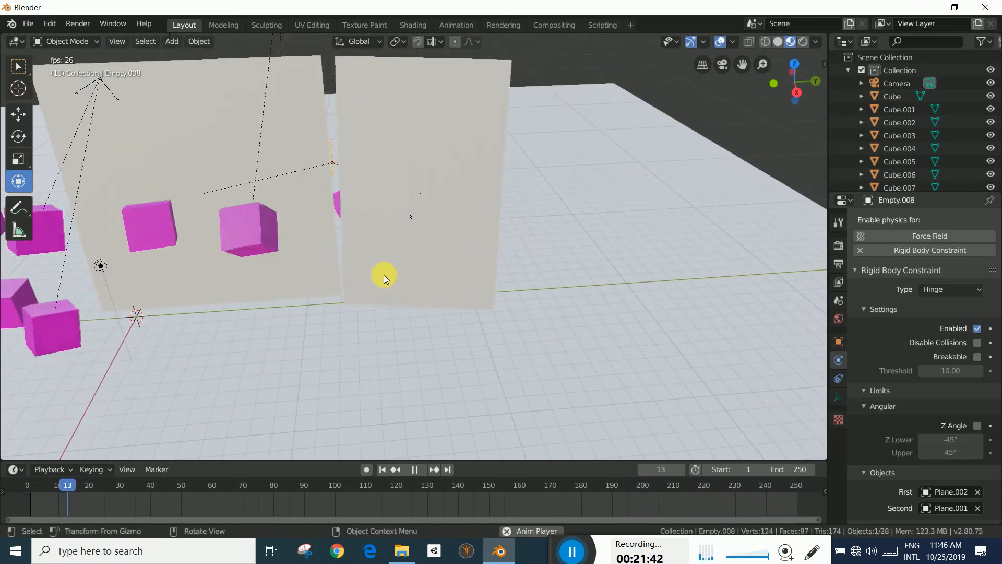